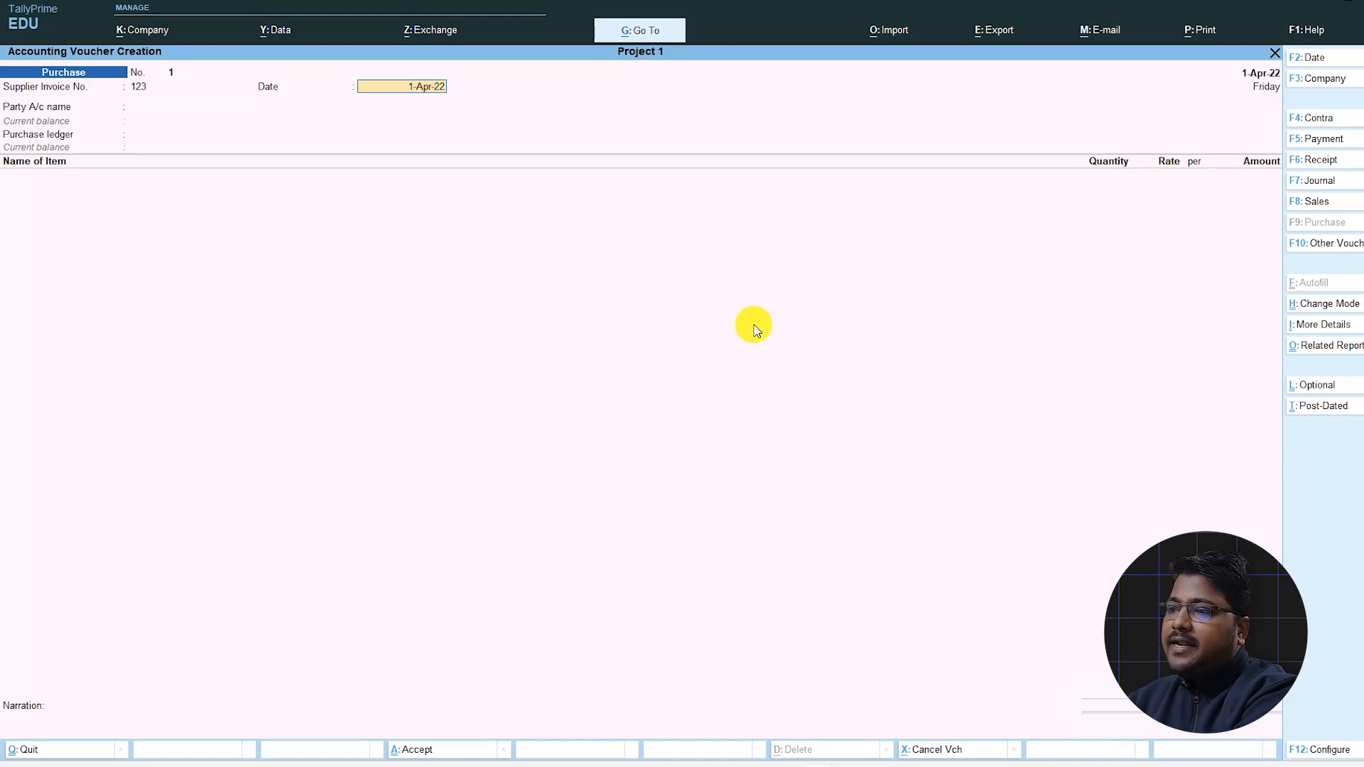
Accept the 1-Apr-22 supplier invoice date and start a party ledger named Sg Electrical under Sundry Creditors
key("Return")
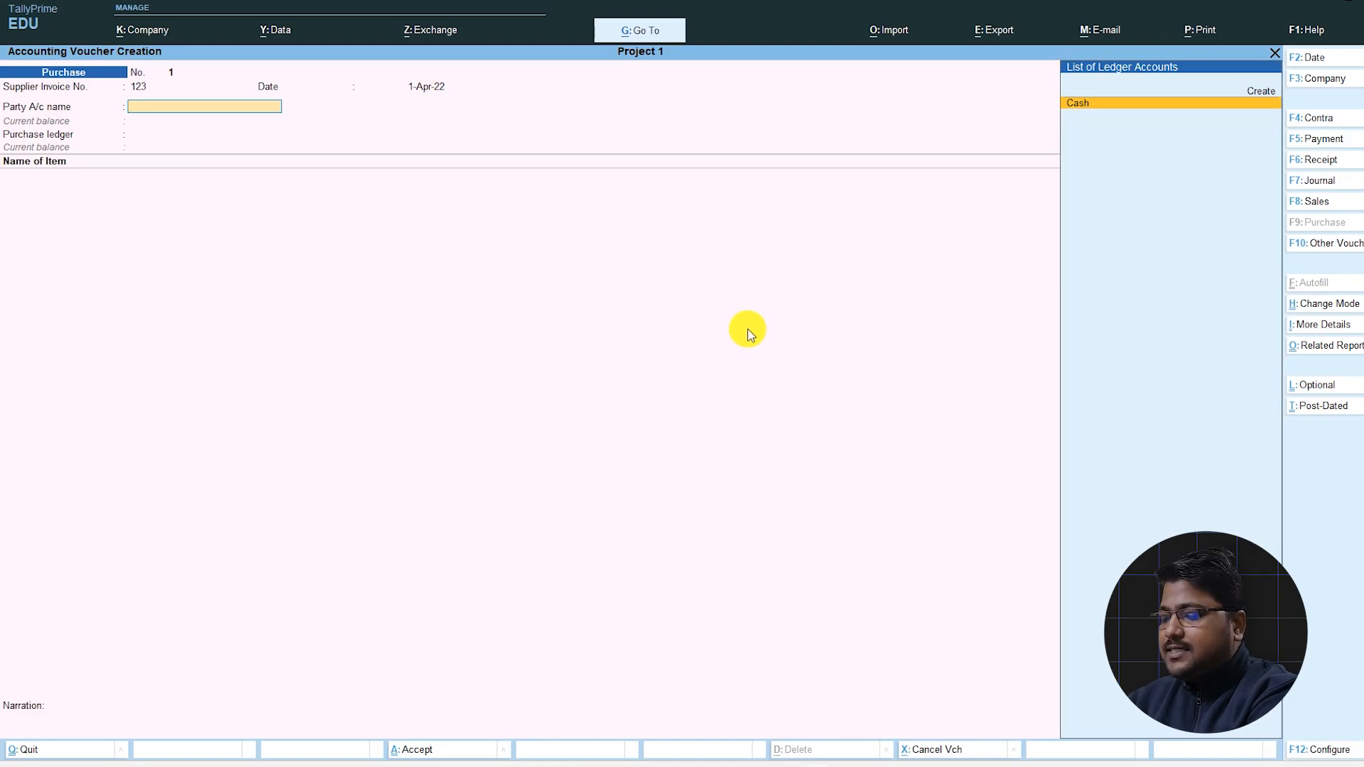
key("alt+c")
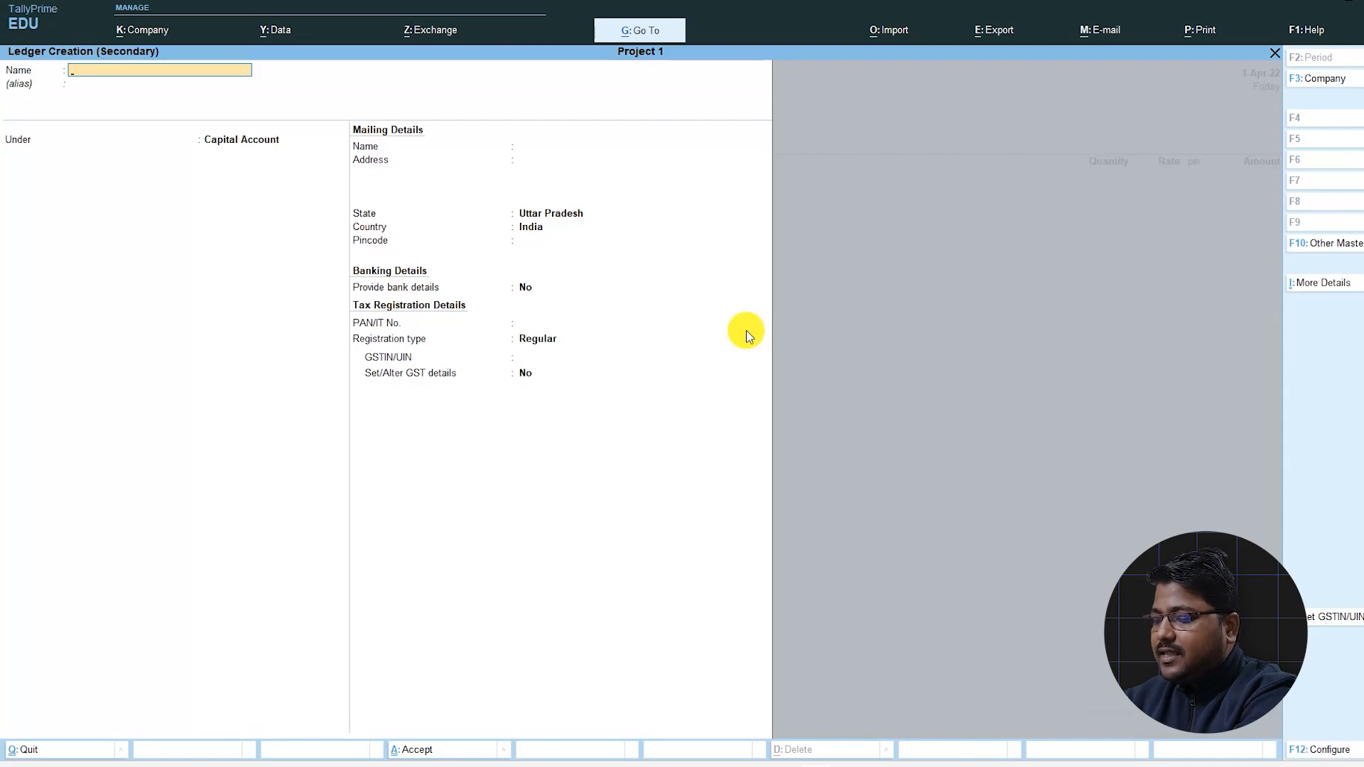
type("Sg Ele")
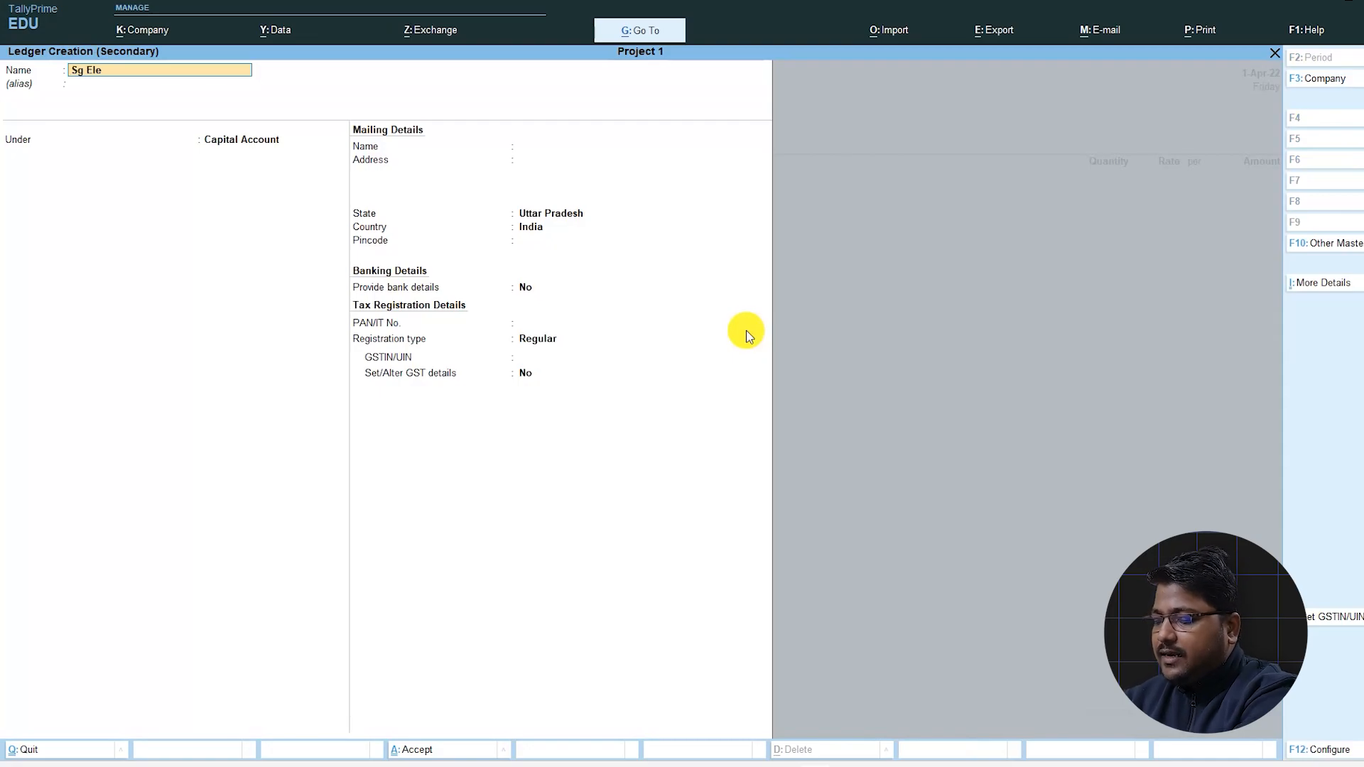
type("ctrical")
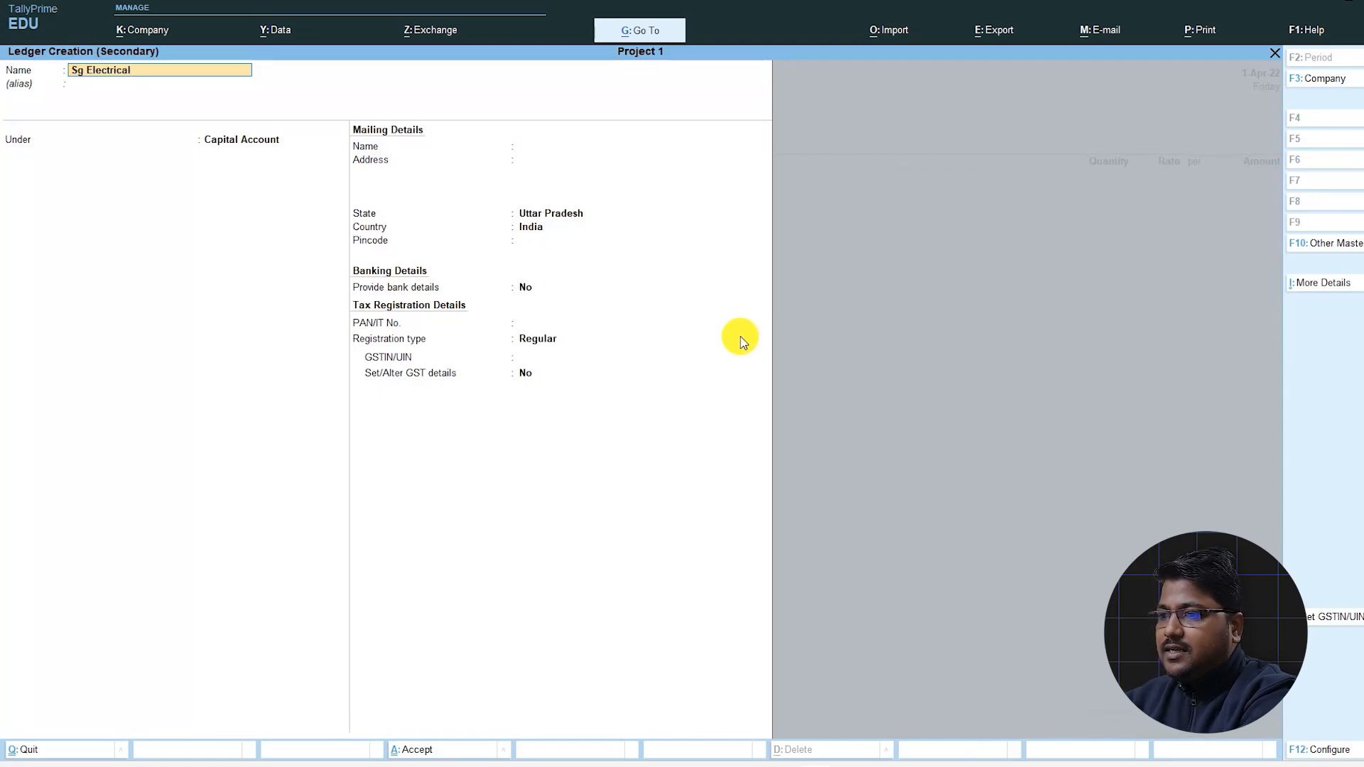
key("Return")
type("Sundry")
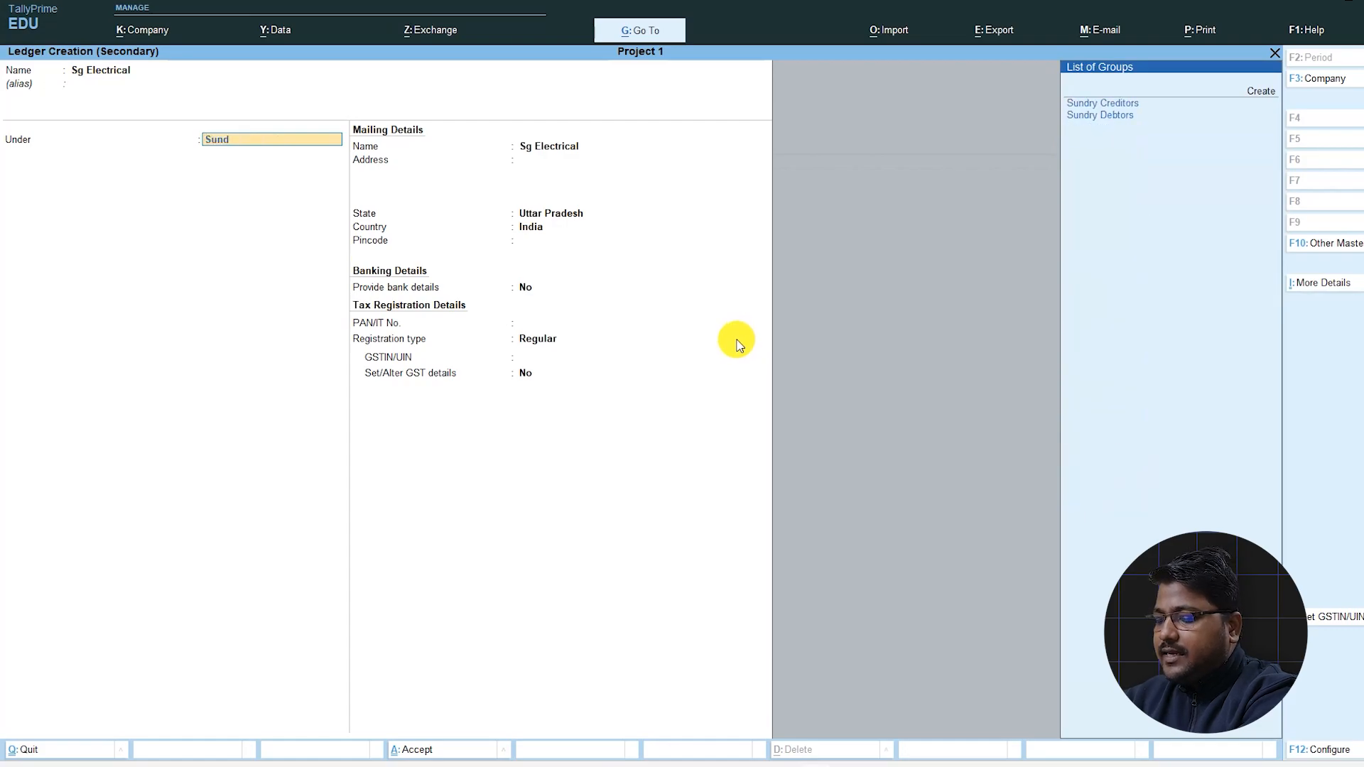
key("Return")
Keep the default bill-by-bill, mailing and Regular registration details for Sg Electrical and enter the supplier's GSTIN
key("Return")
key("Return")
key("Return")
key("Return")
key("Return")
key("Return")
key("Return")
key("Return")
key("Return")
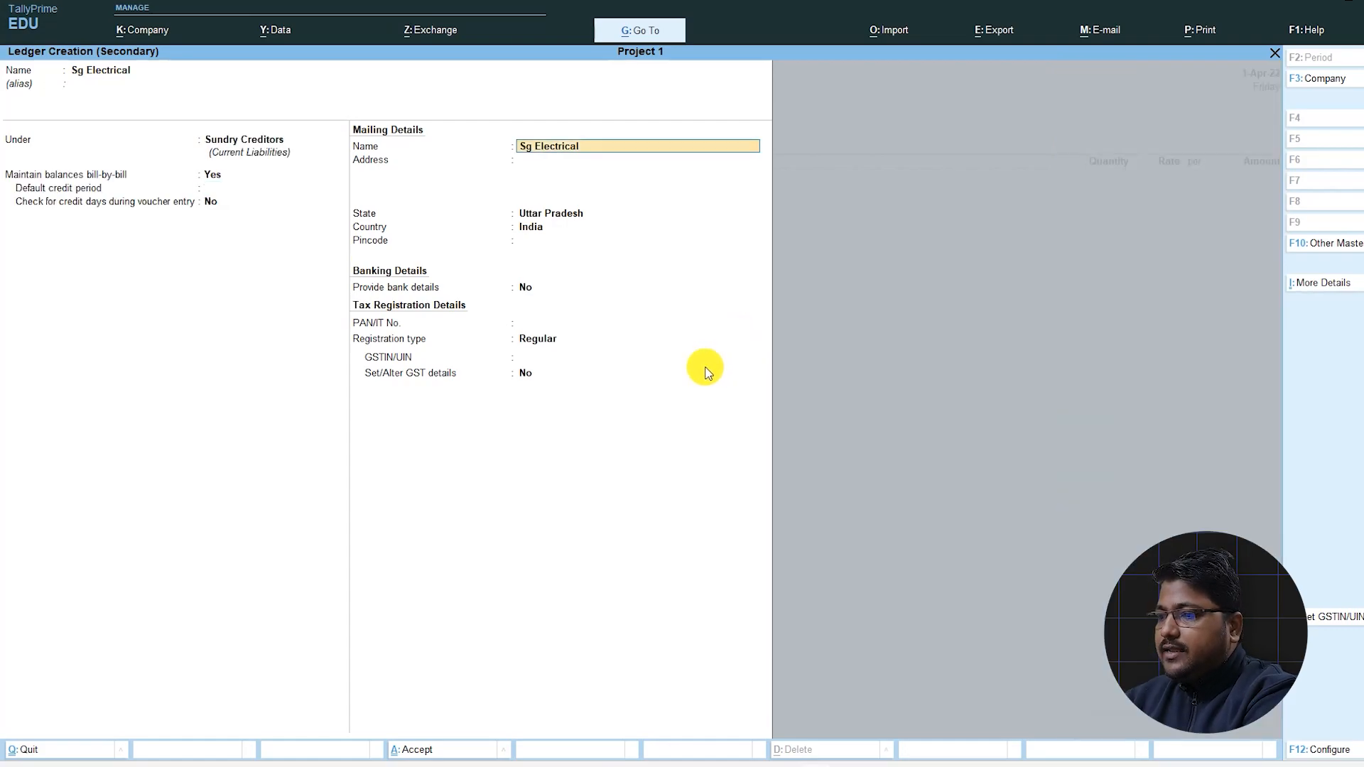
key("Return")
key("Return")
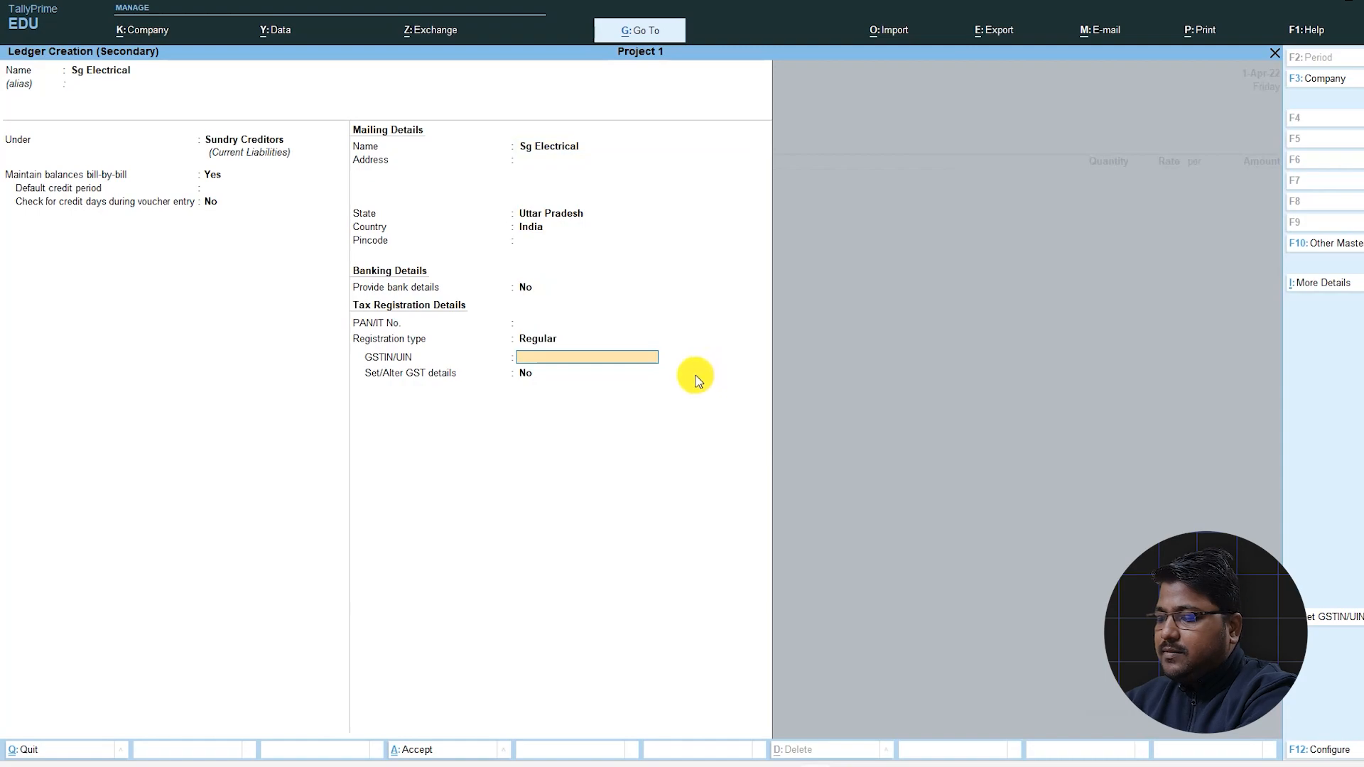
type("09")
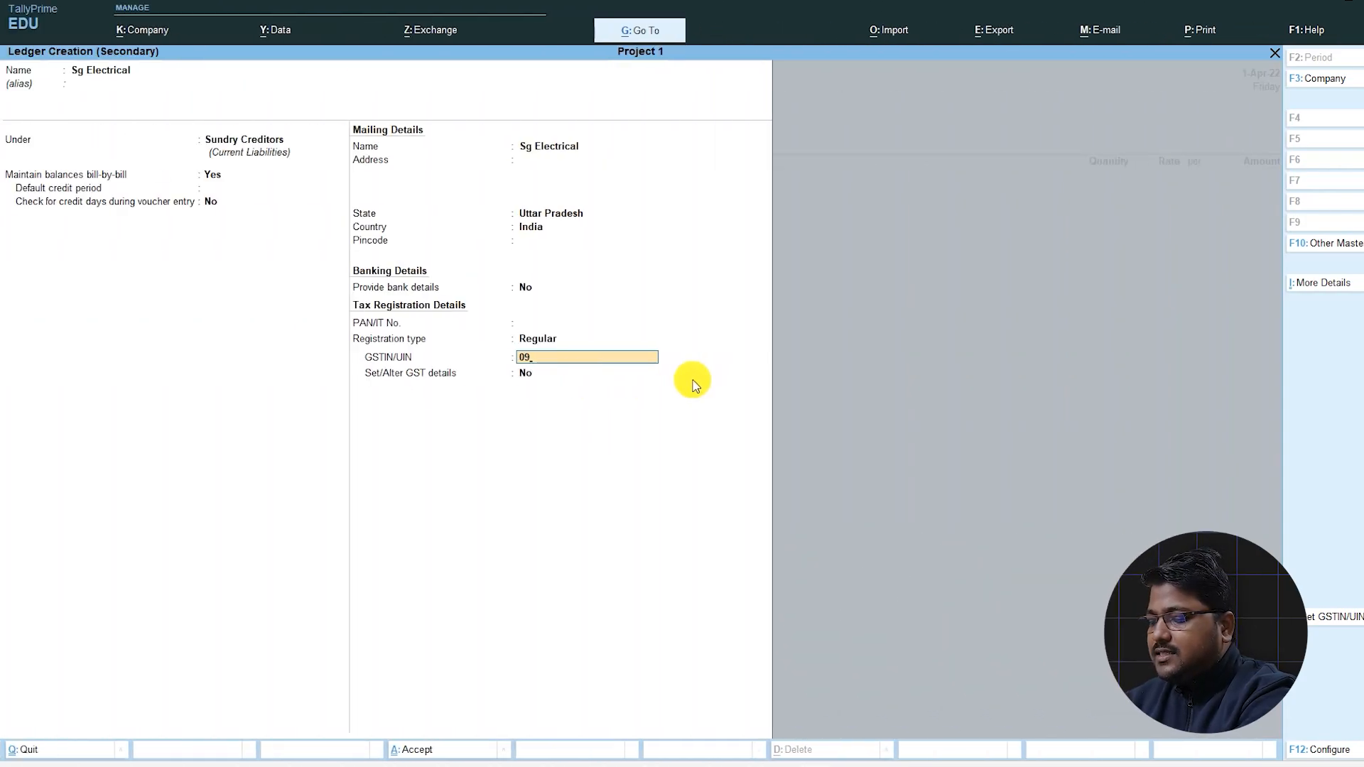
type("QWERT1234Q1Z1")
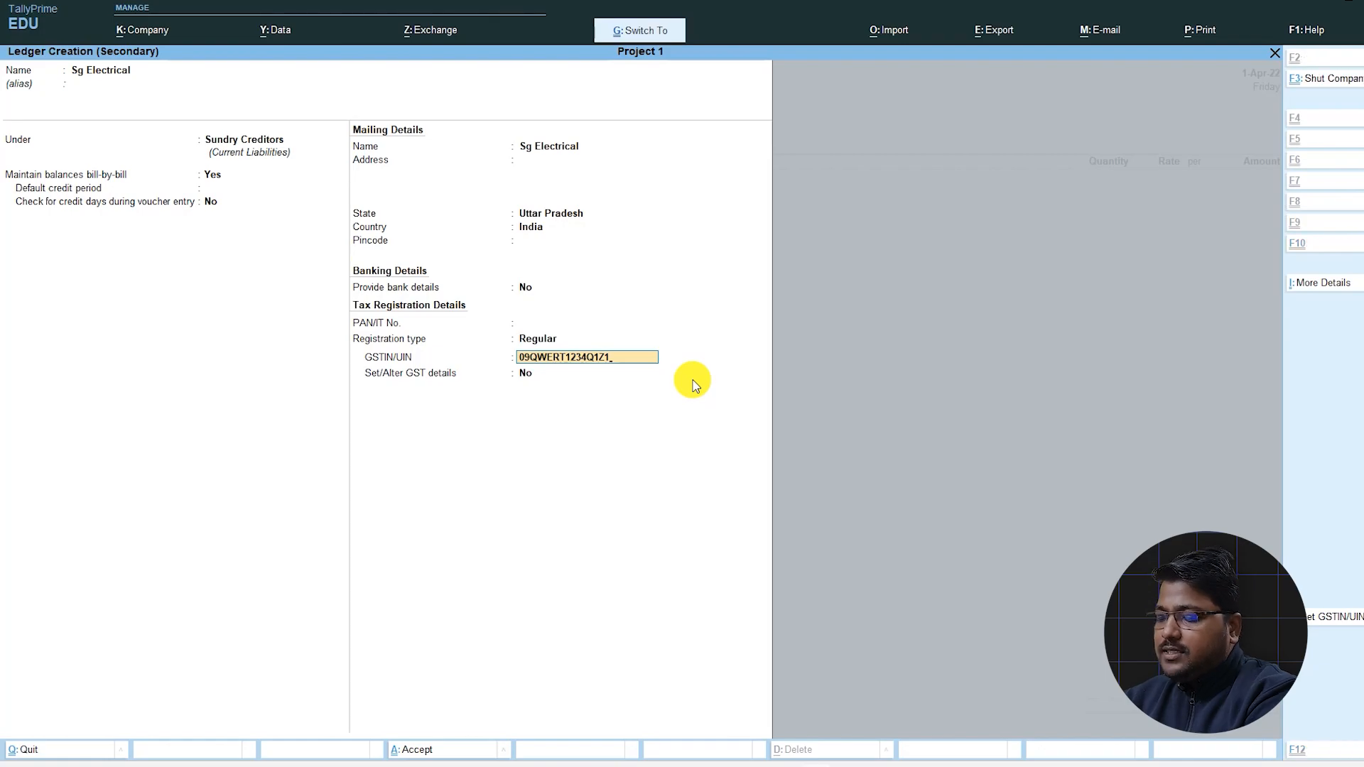
Save the Sg Electrical ledger and accept its party details for the purchase voucher
key("ctrl+a")
key("ctrl+a")
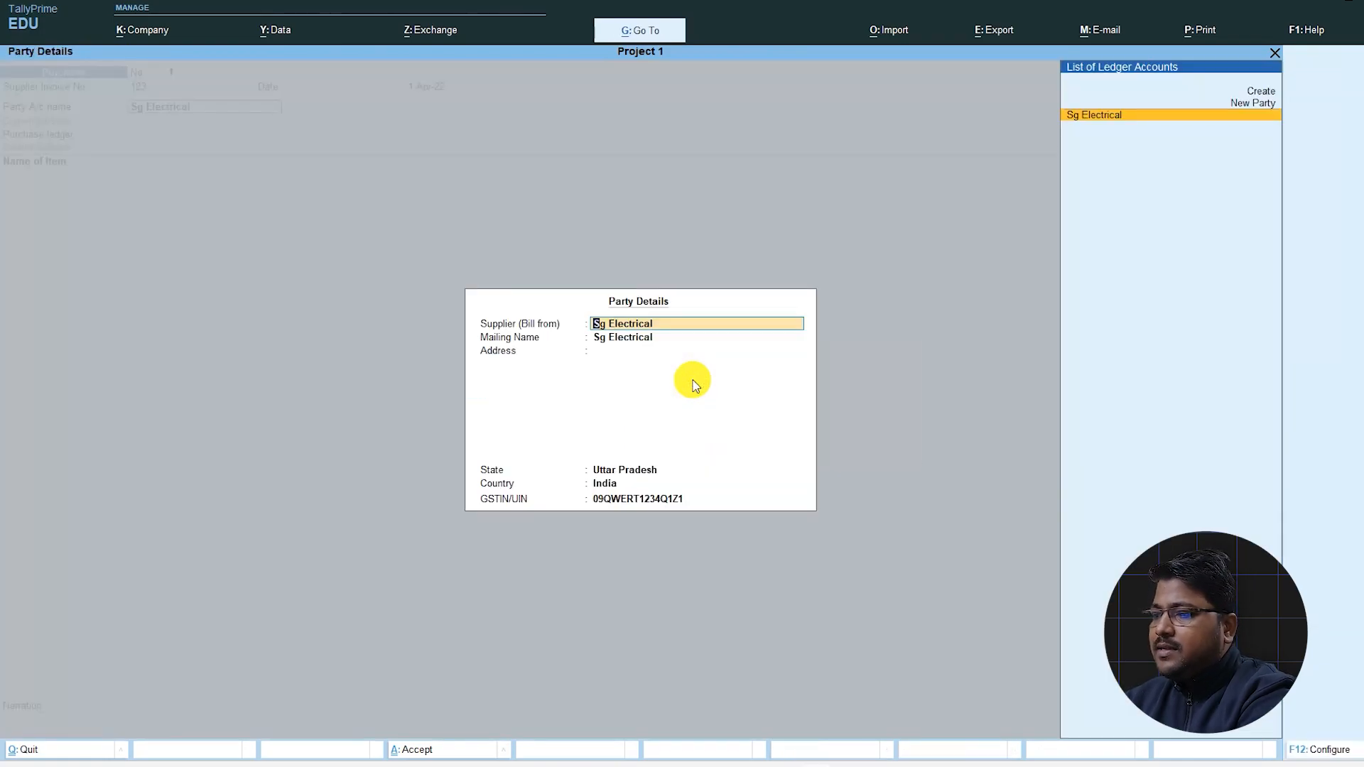
key("ctrl+a")
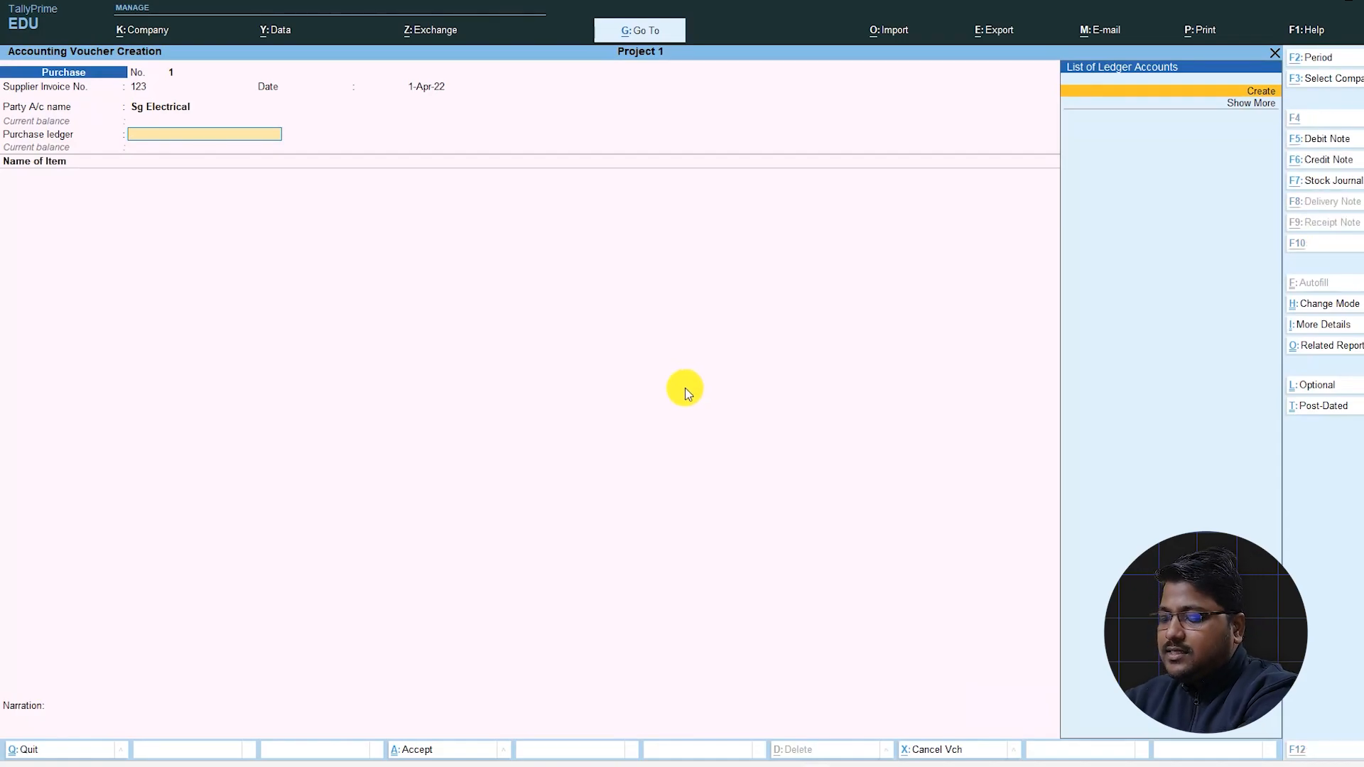
Create a purchase ledger named Purchase under Purchase Accounts, with ledger type Not Applicable and GST applicable
key("alt+c")
type("Pi")
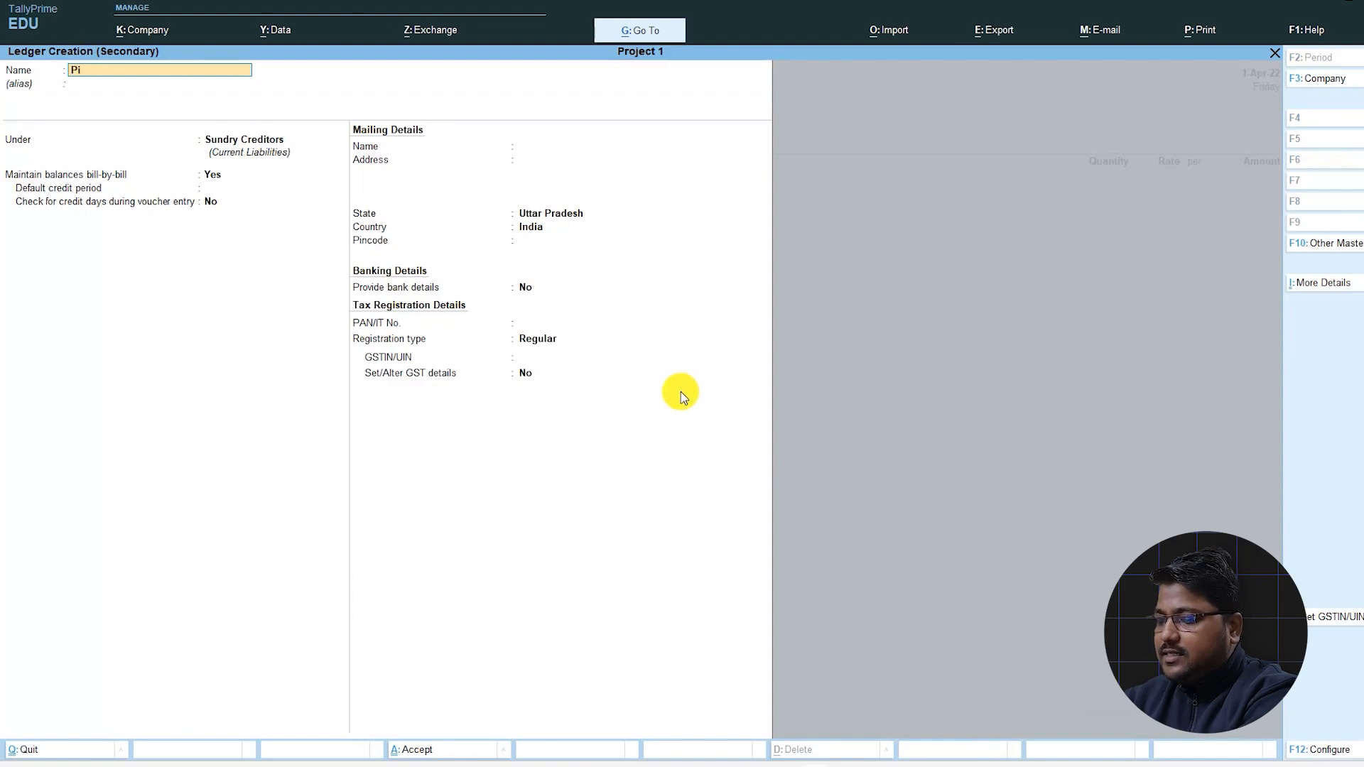
type("rchase")
key("Return")
type("purch")
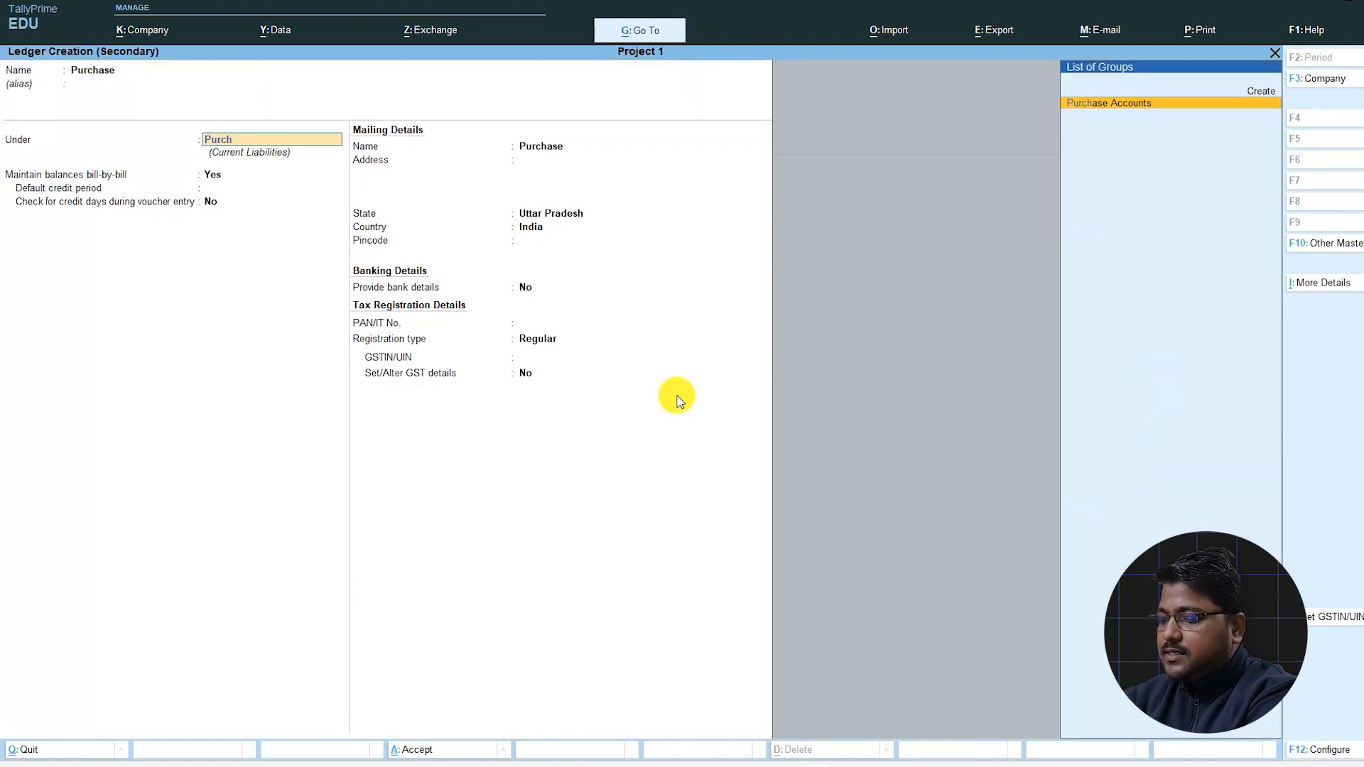
key("Return")
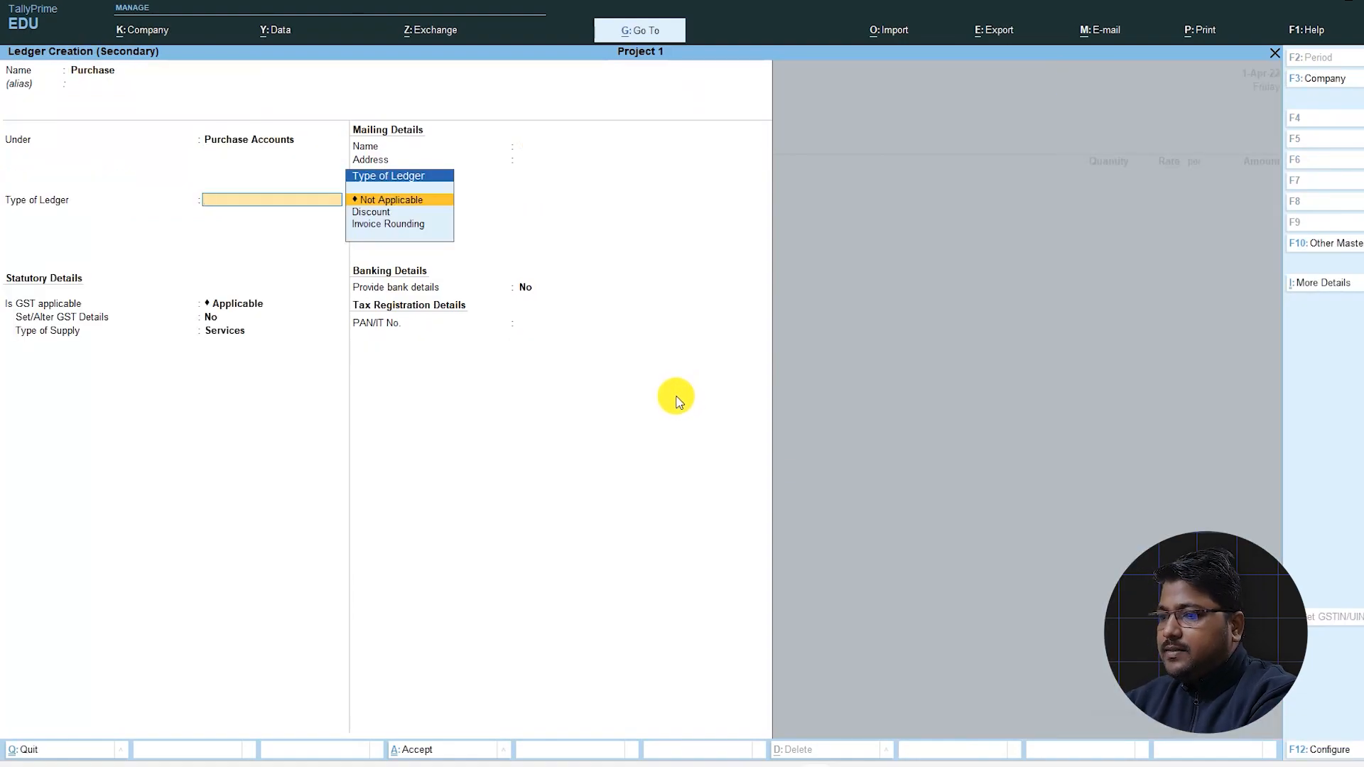
key("Return")
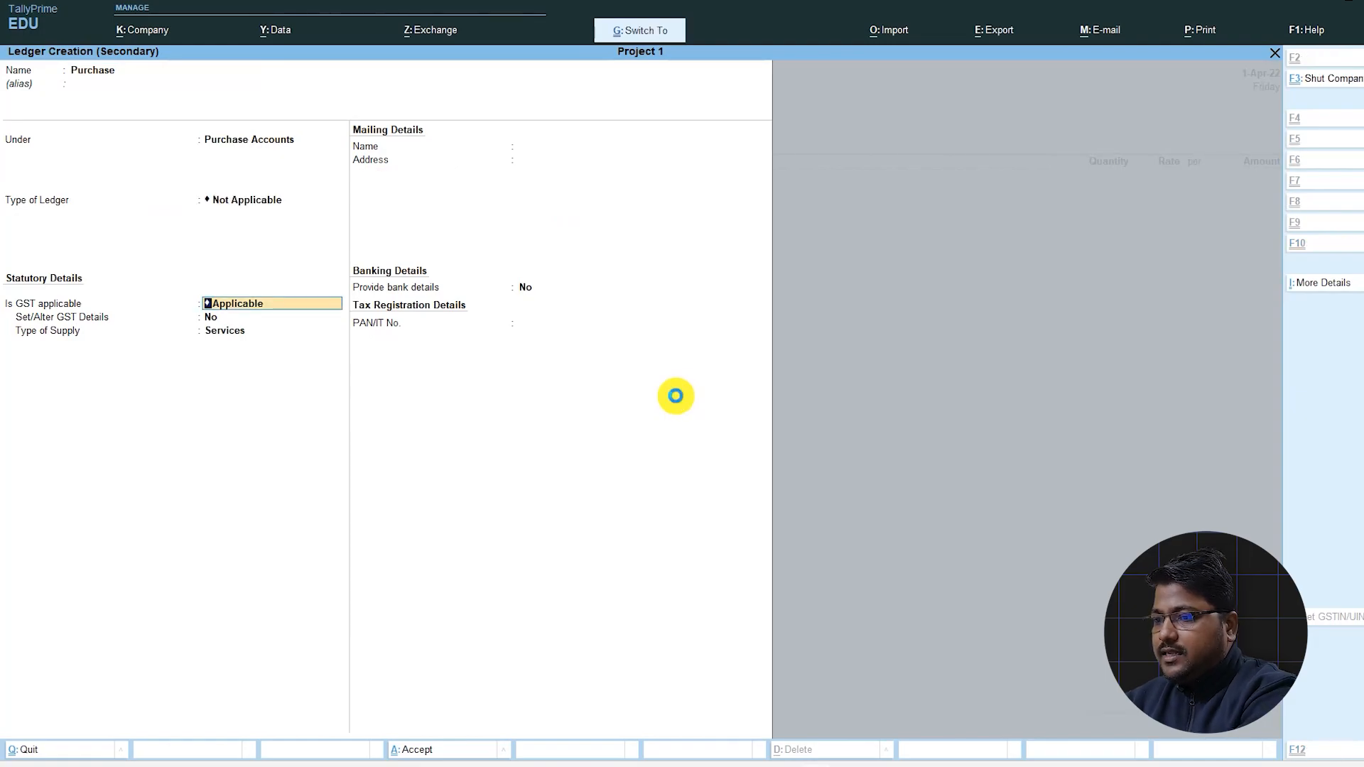
key("ctrl+a")
Alter the Purchase ledger from the voucher, setting its type of supply to Goods, and save it
key("BackSpace")
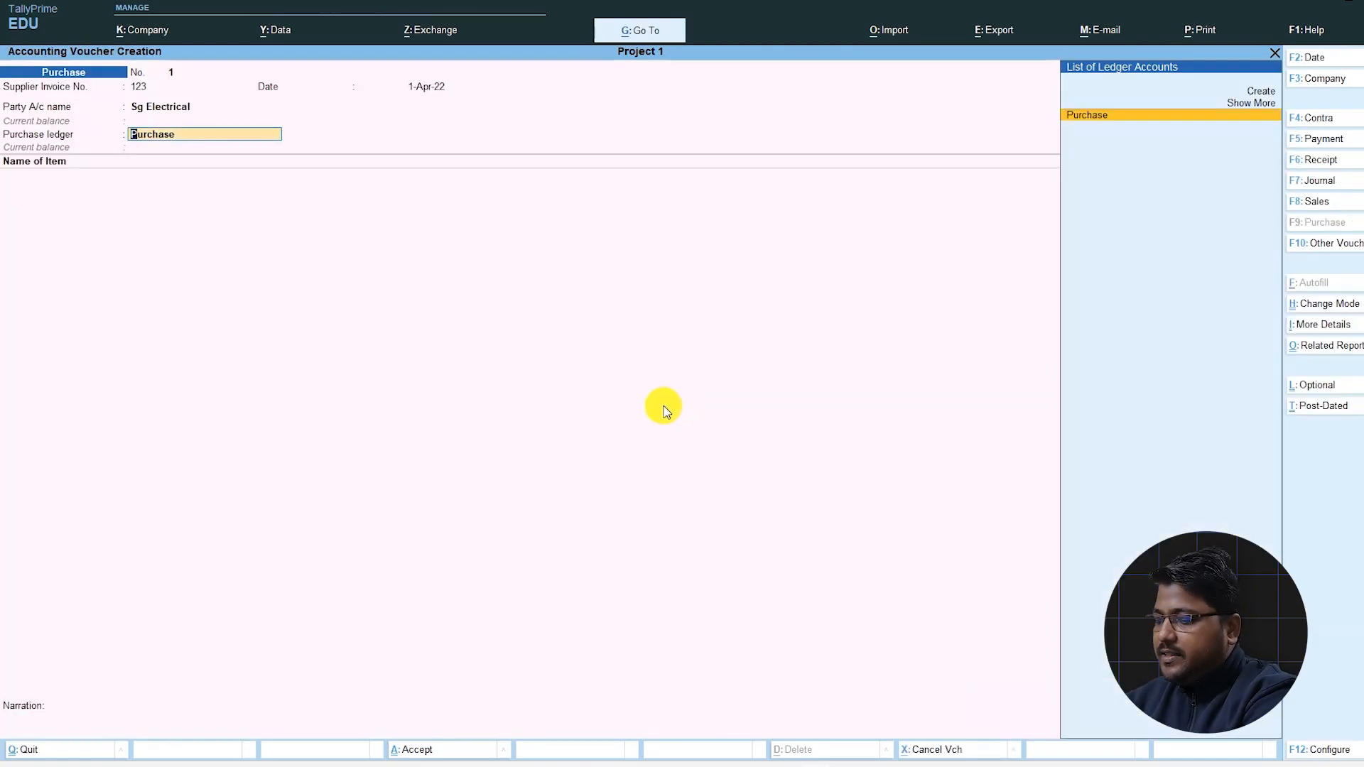
key("ctrl+Return")
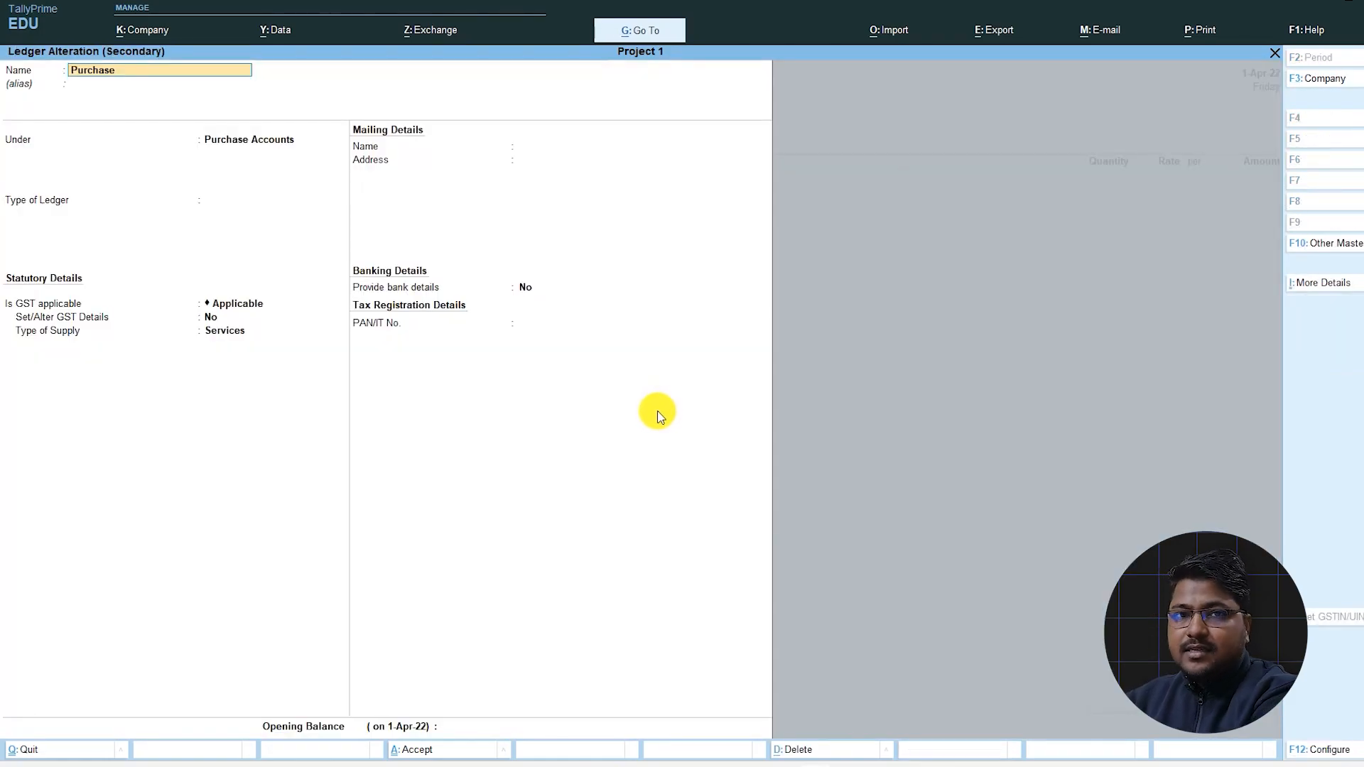
key("Return")
key("Return")
key("Return")
key("Return")
key("Return")
key("Return")
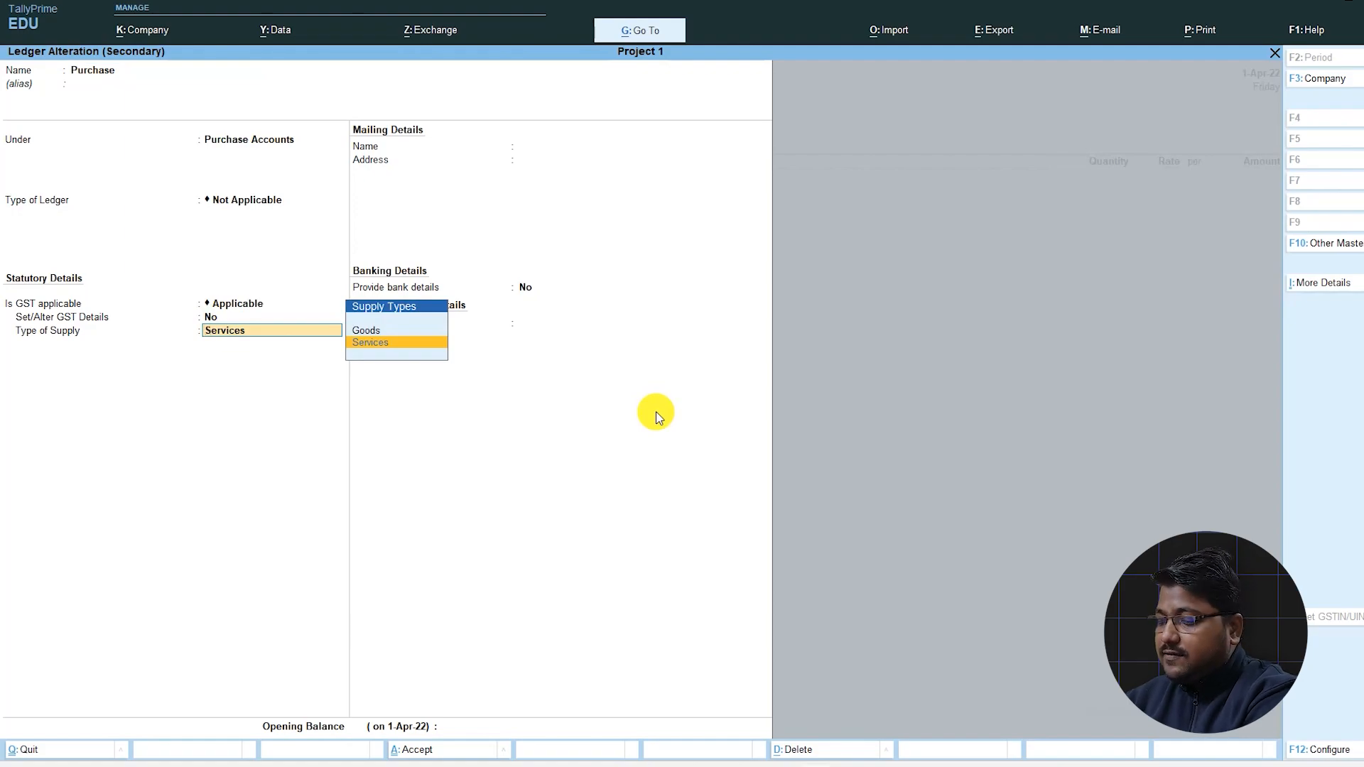
key("Up")
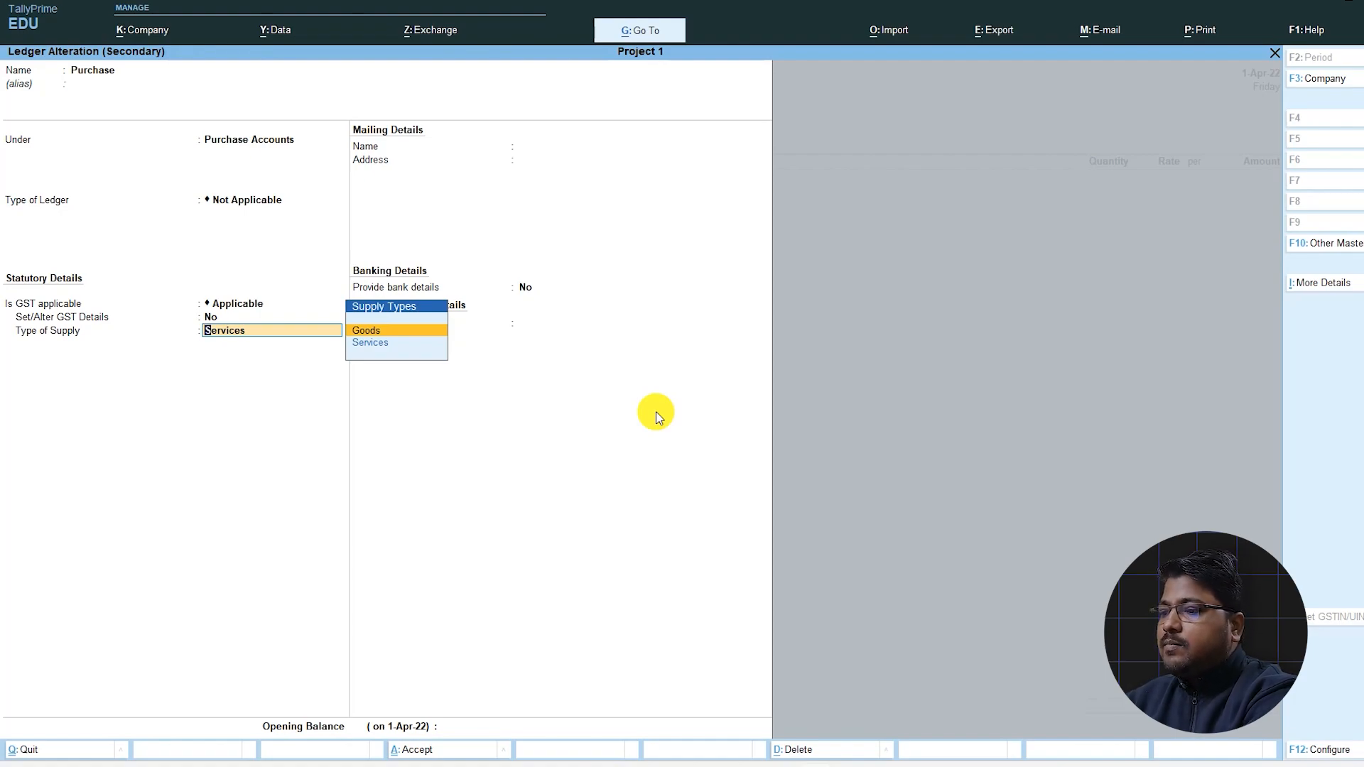
key("Return")
key("ctrl+a")
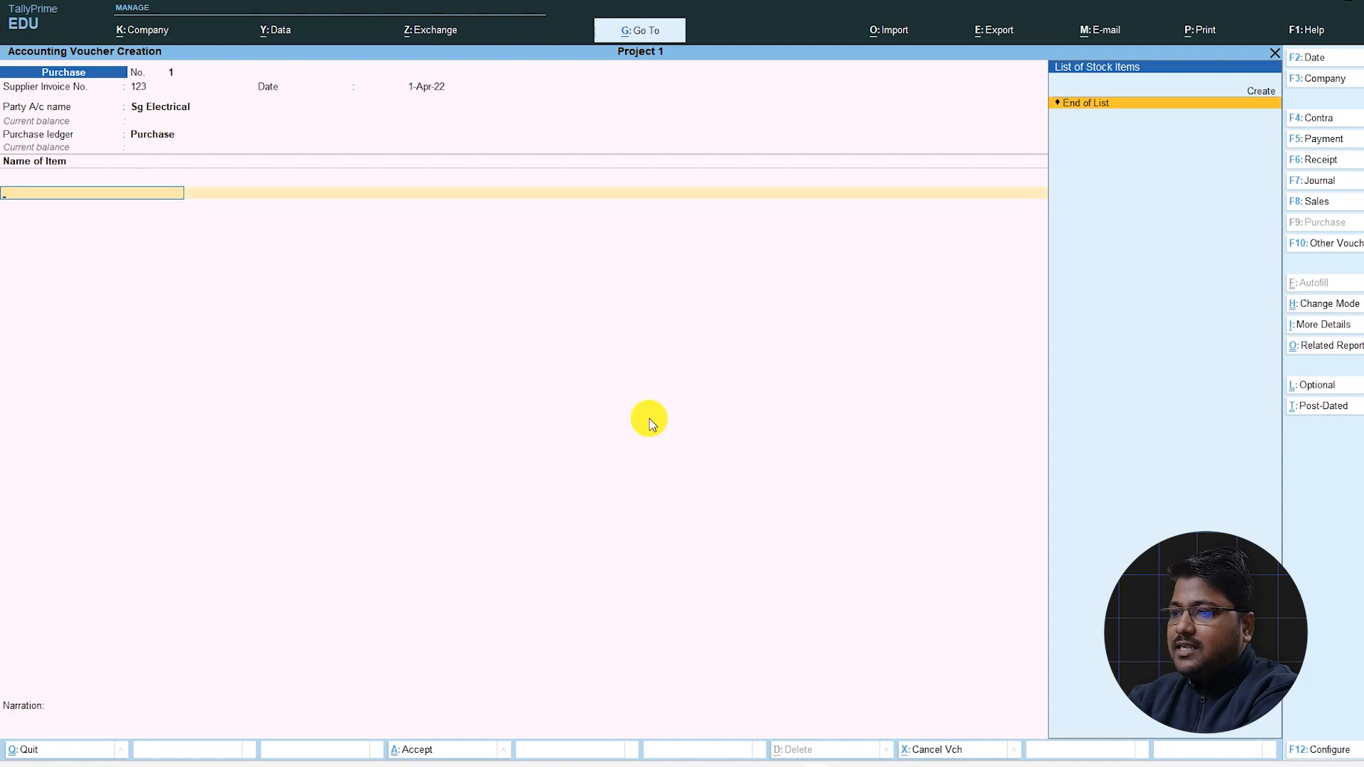
Confirm Item Invoice as the voucher mode and start a new stock item named Vivo under Primary
key("ctrl+h")
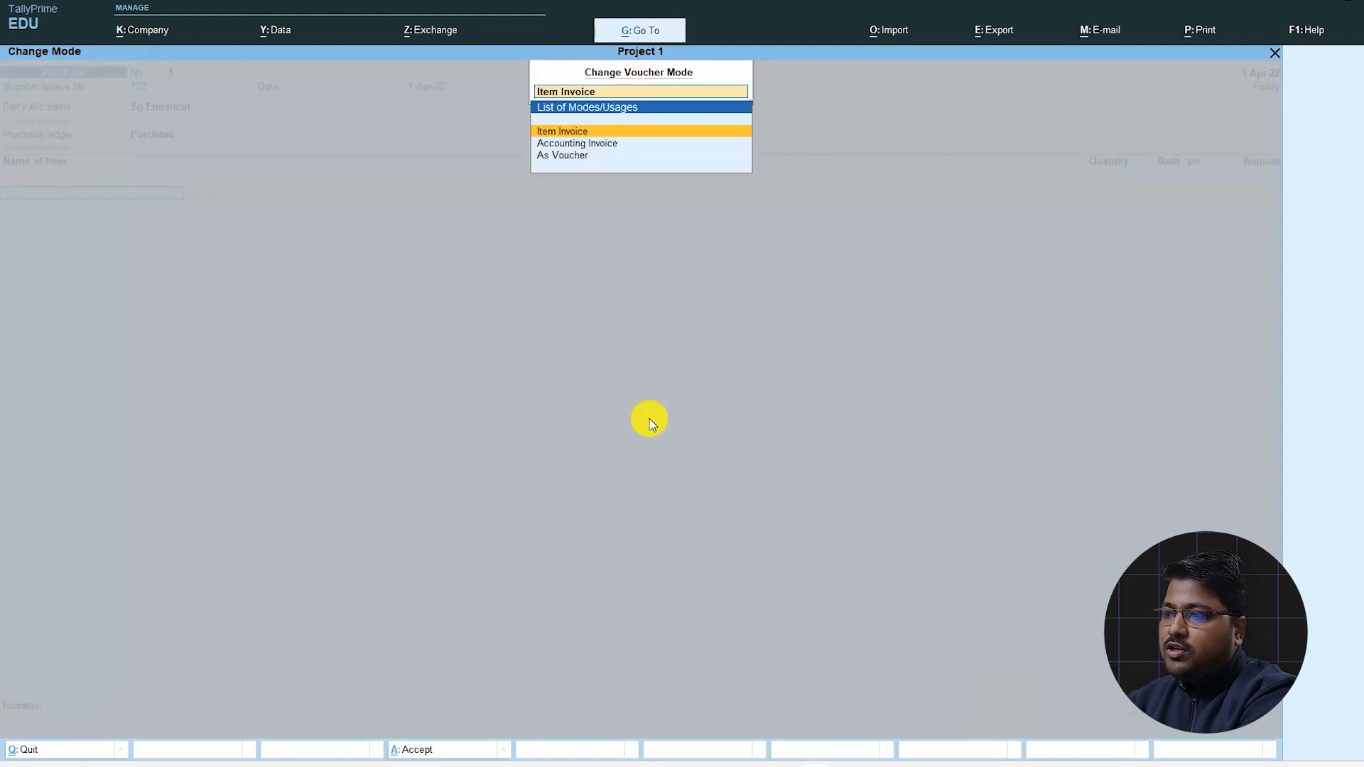
key("Return")
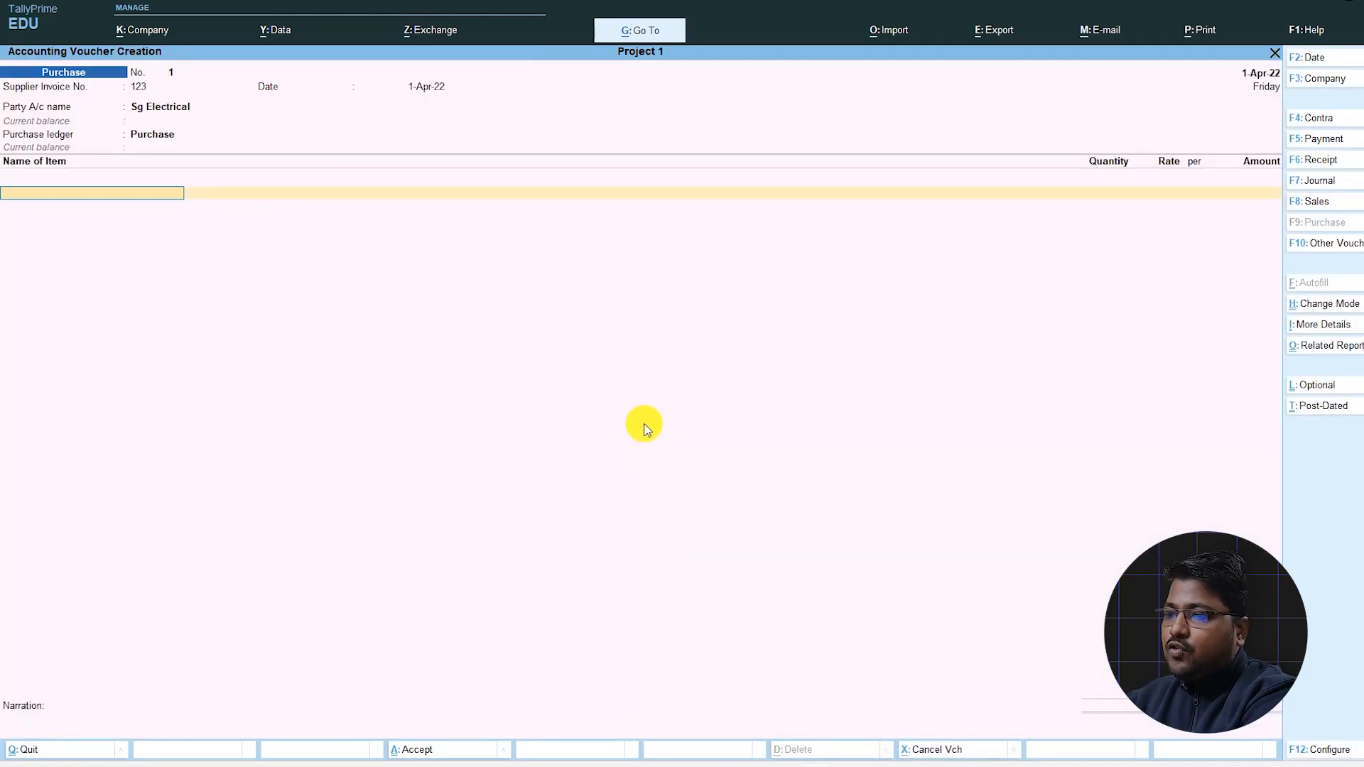
key("alt+c")
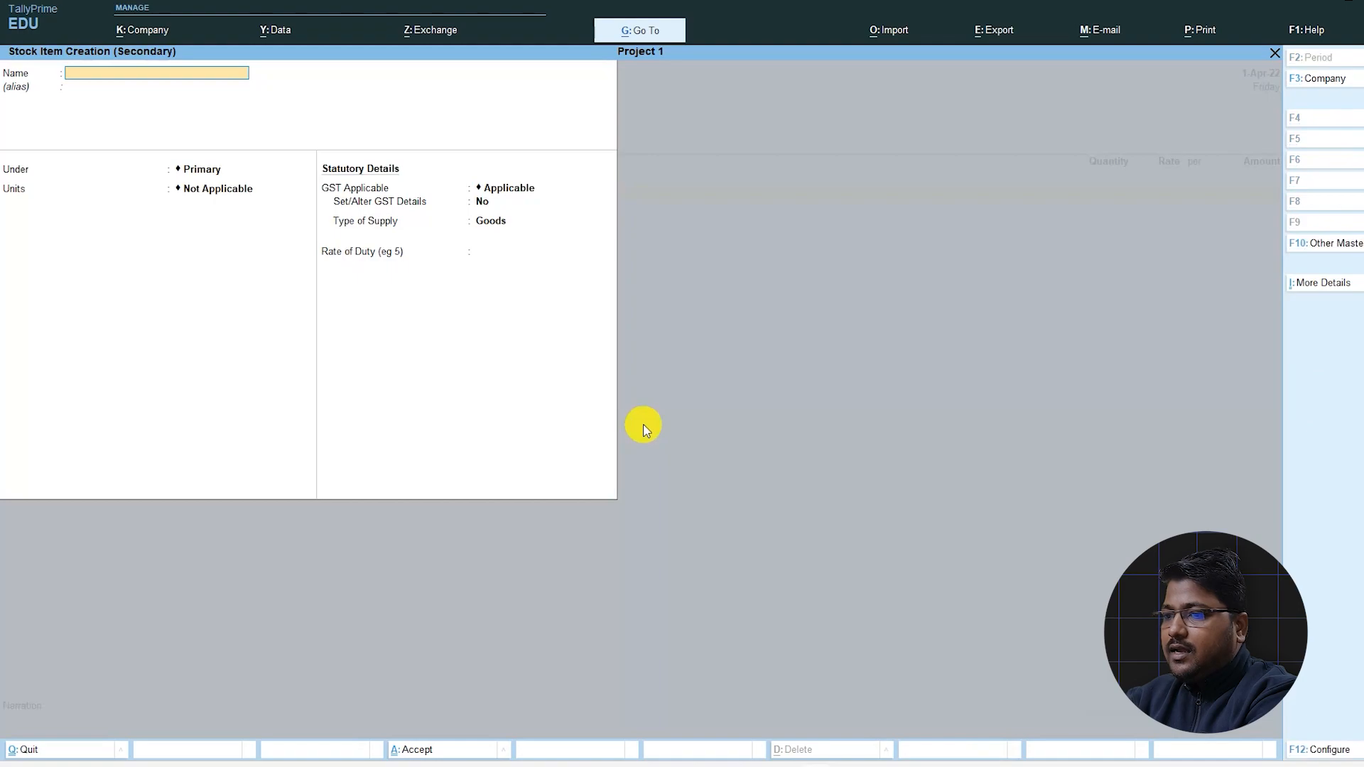
type("Vi")
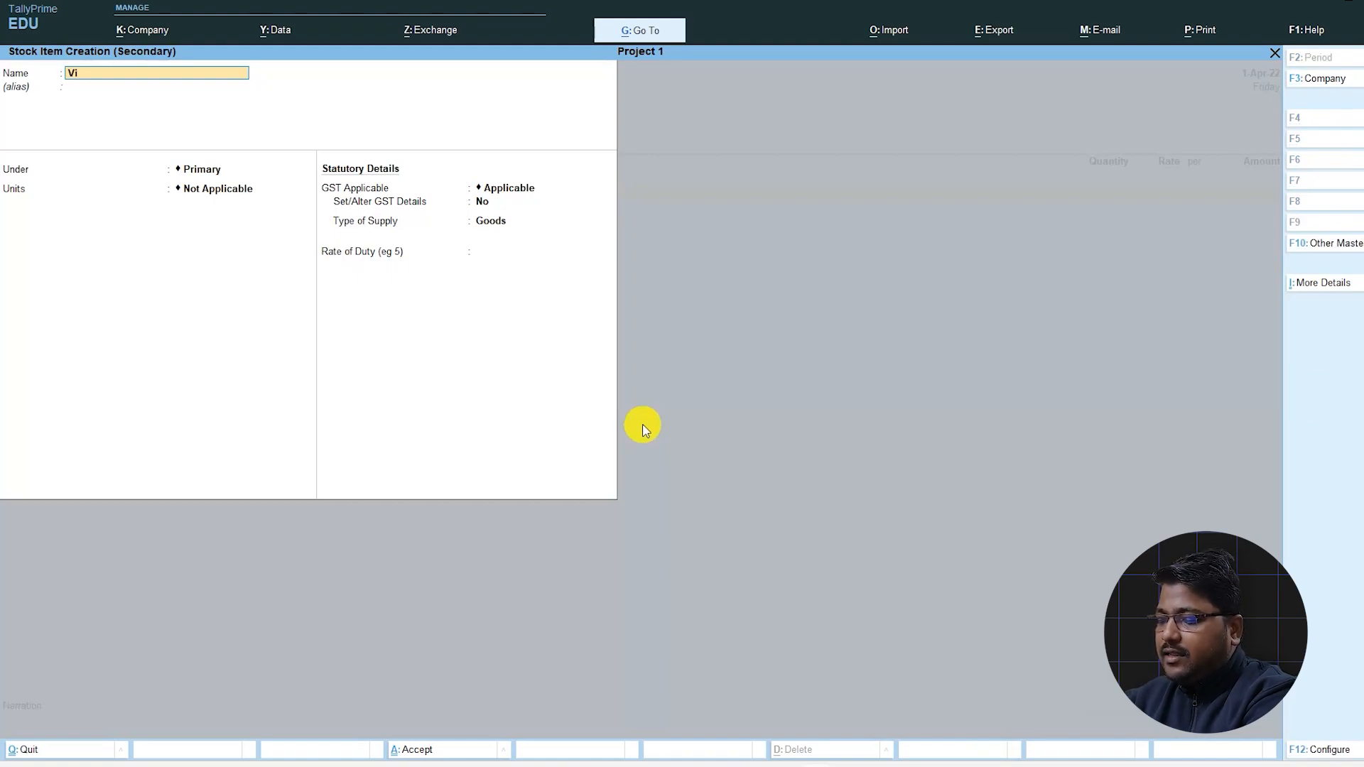
type("vo")
key("Return")
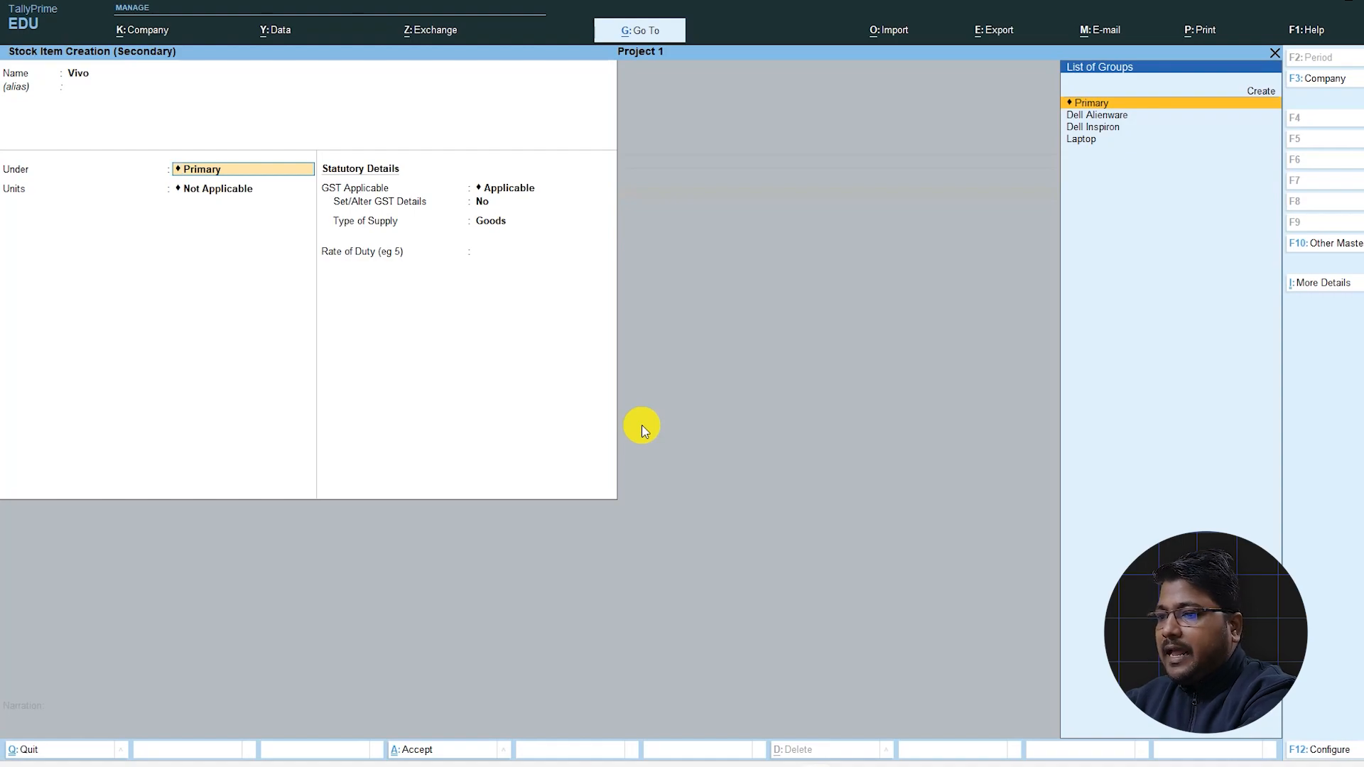
key("Return")
Set the Vivo stock item's unit to nos
key("Down")
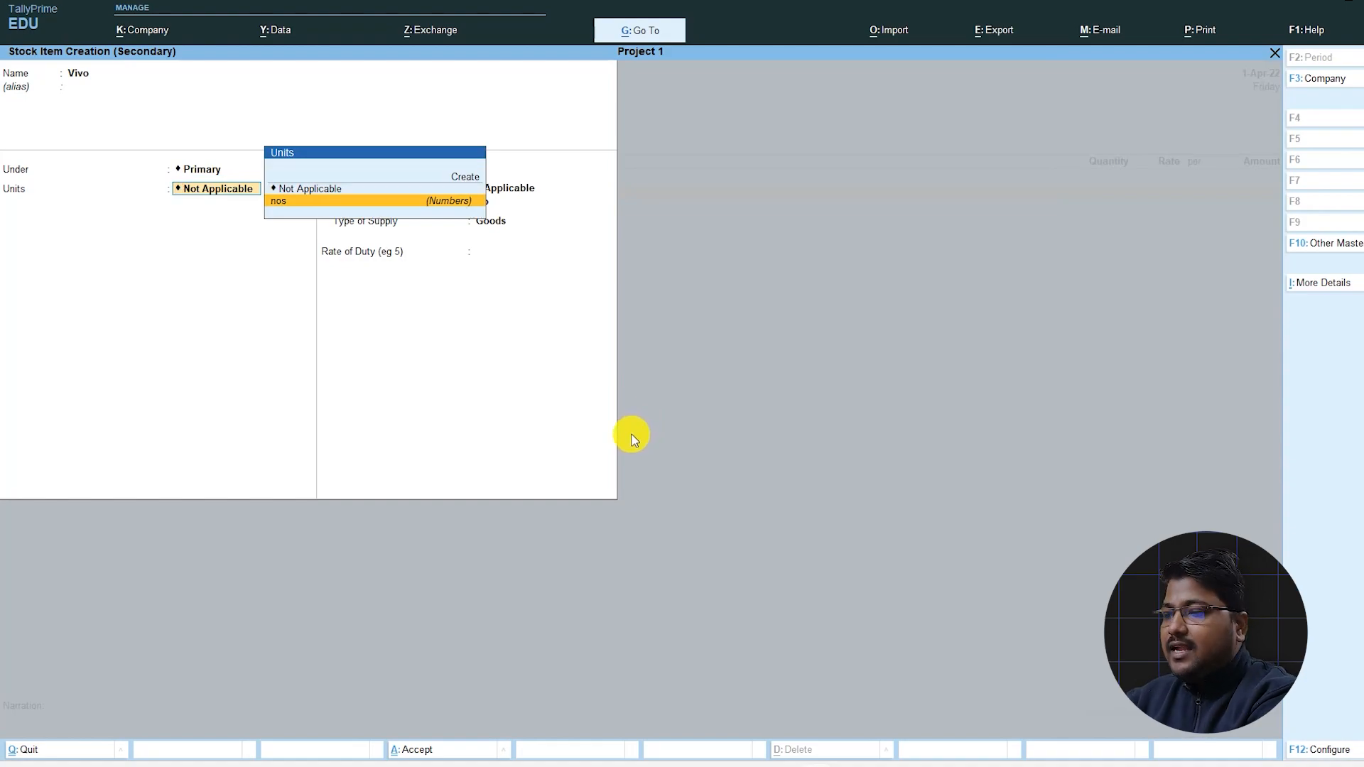
key("Up")
key("Up")
key("Down")
key("Down")
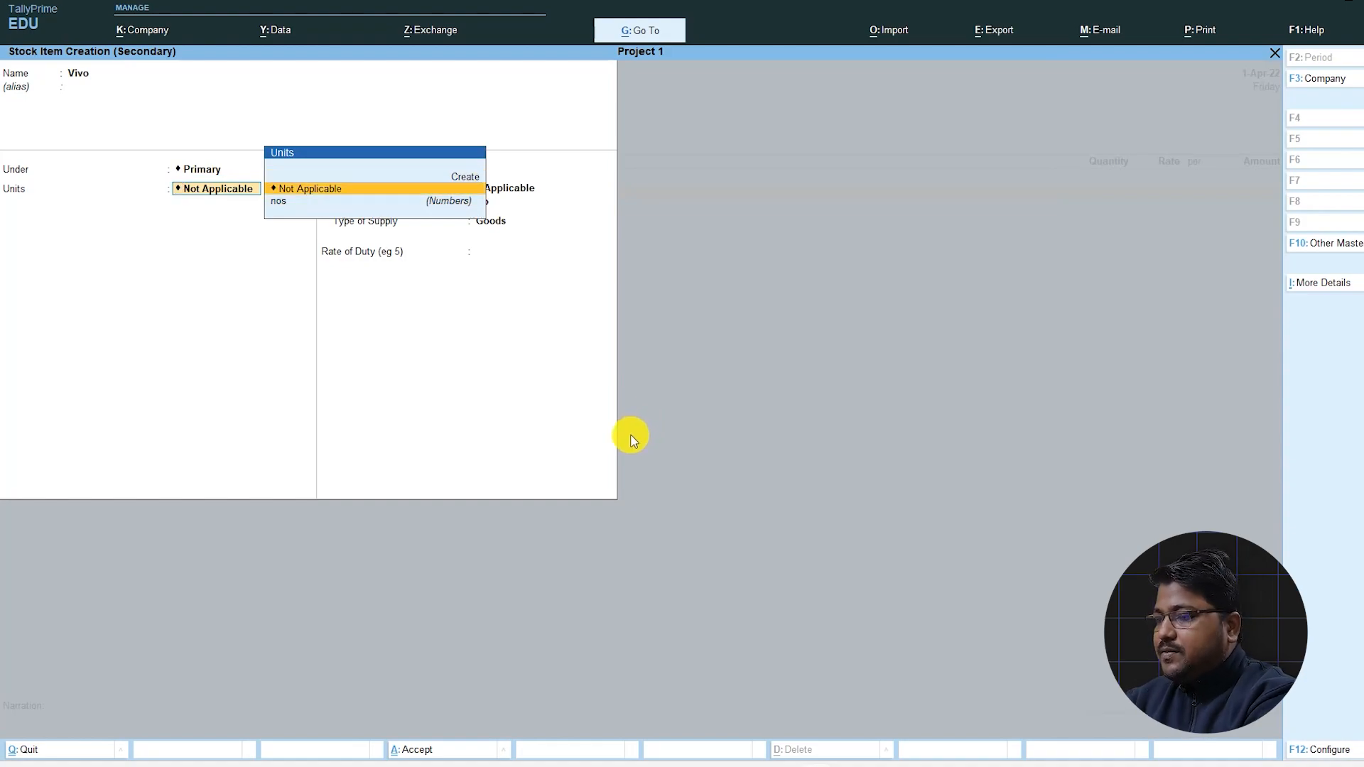
key("Return")
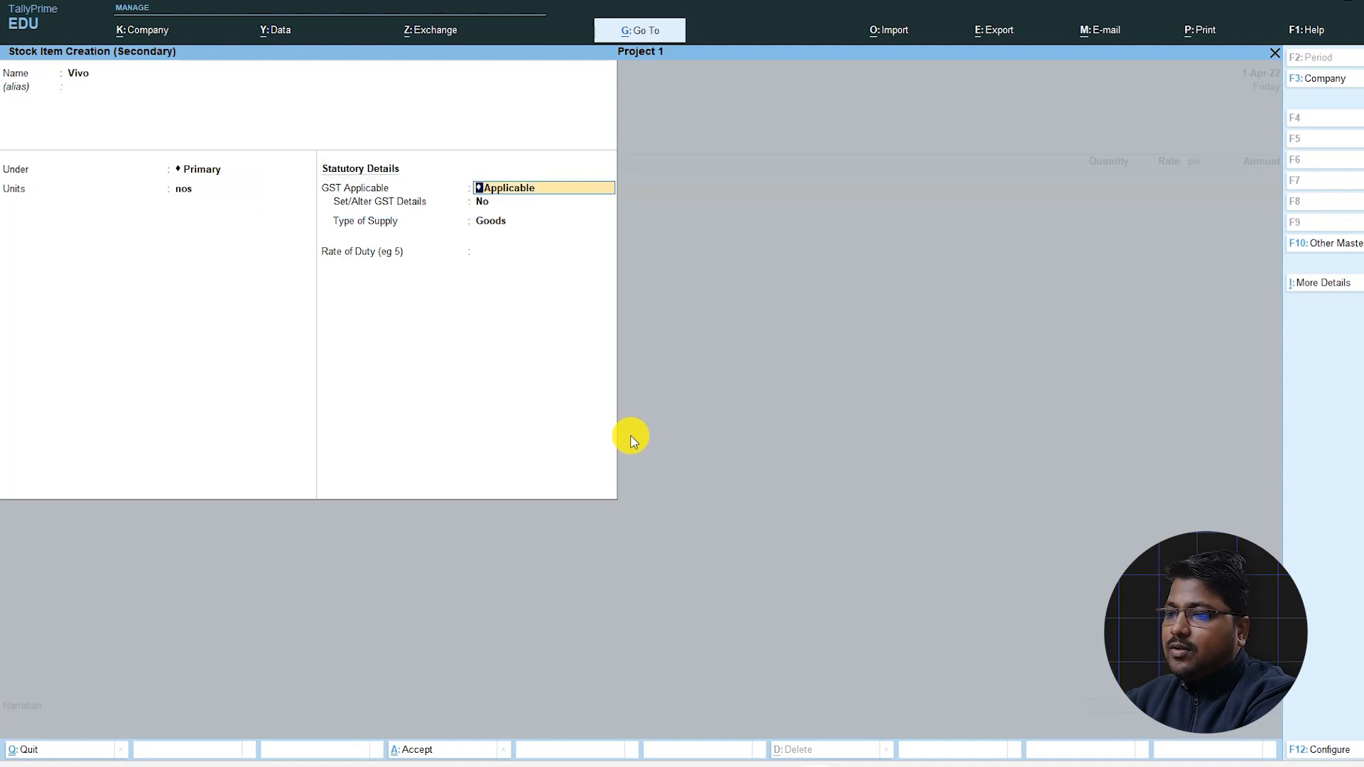
Keep GST applicable for Vivo and set Set/Alter GST Details to Yes, opening the item's GST details
key("Return")
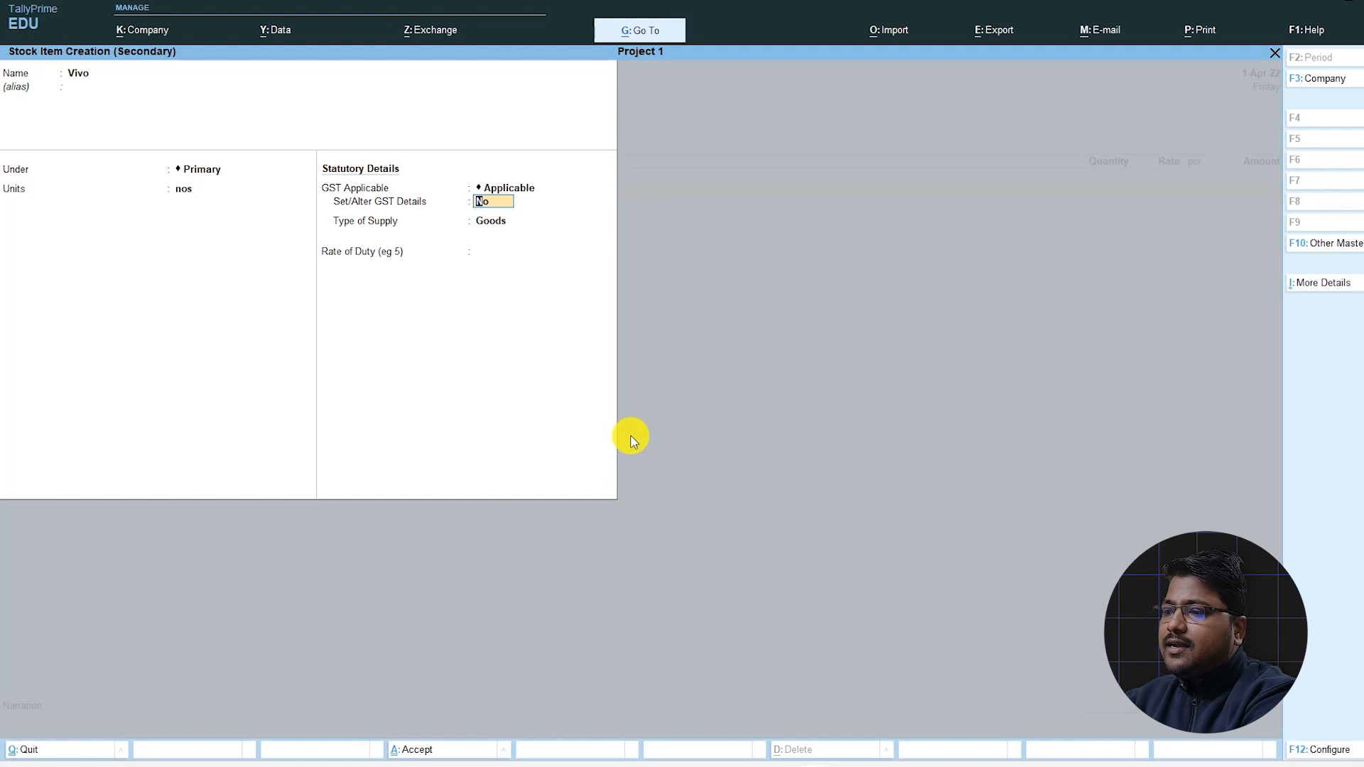
type("y")
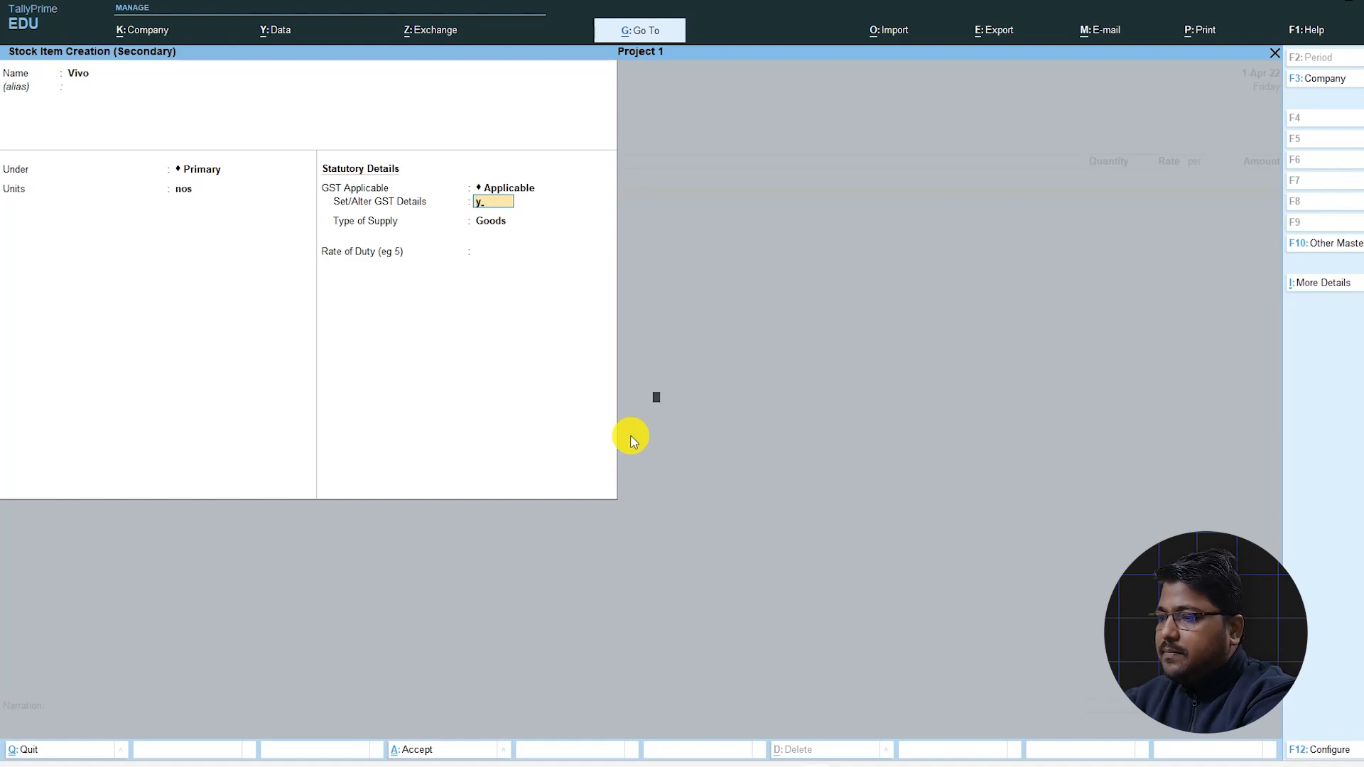
key("Return")
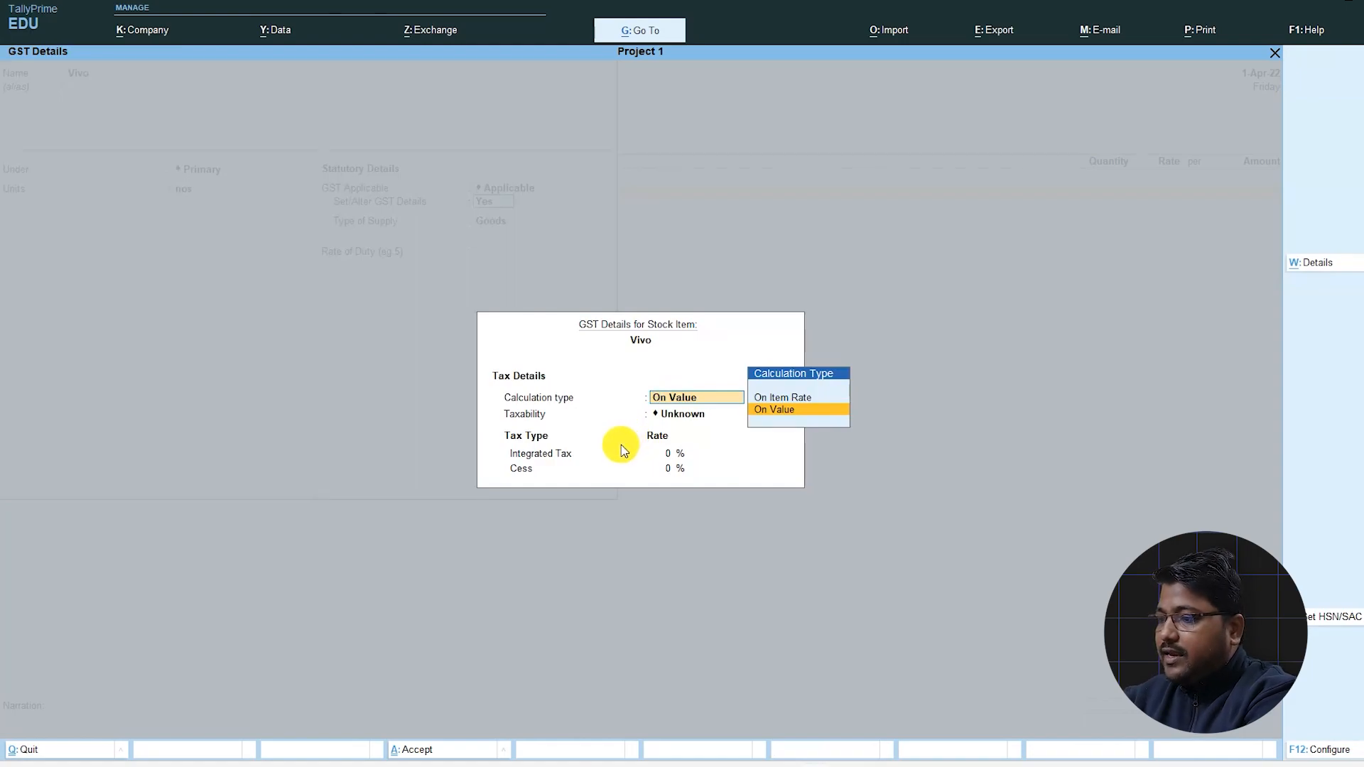
Configure the GST details form to show all GST tax types
key("F12")
key("Down")
key("Down")
key("Down")
key("Down")
key("Down")
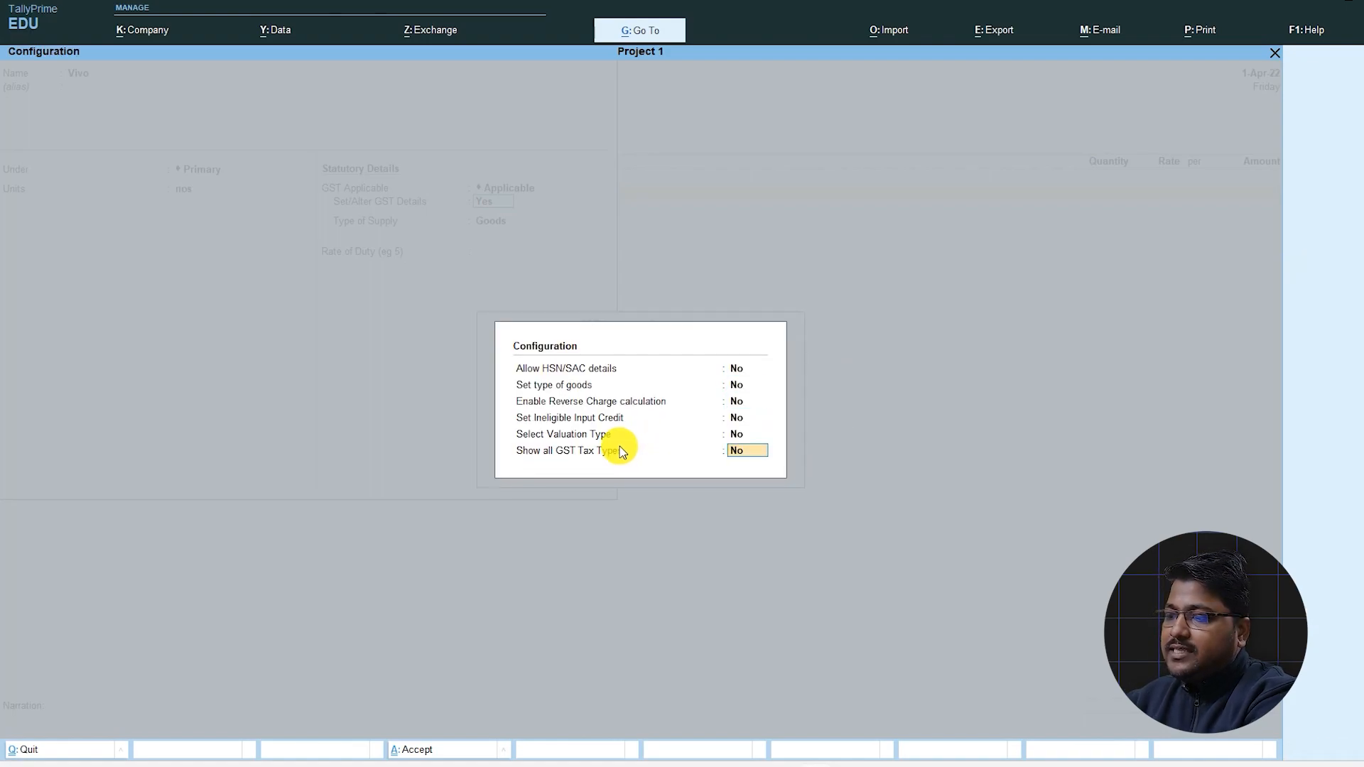
type("y")
key("Return")
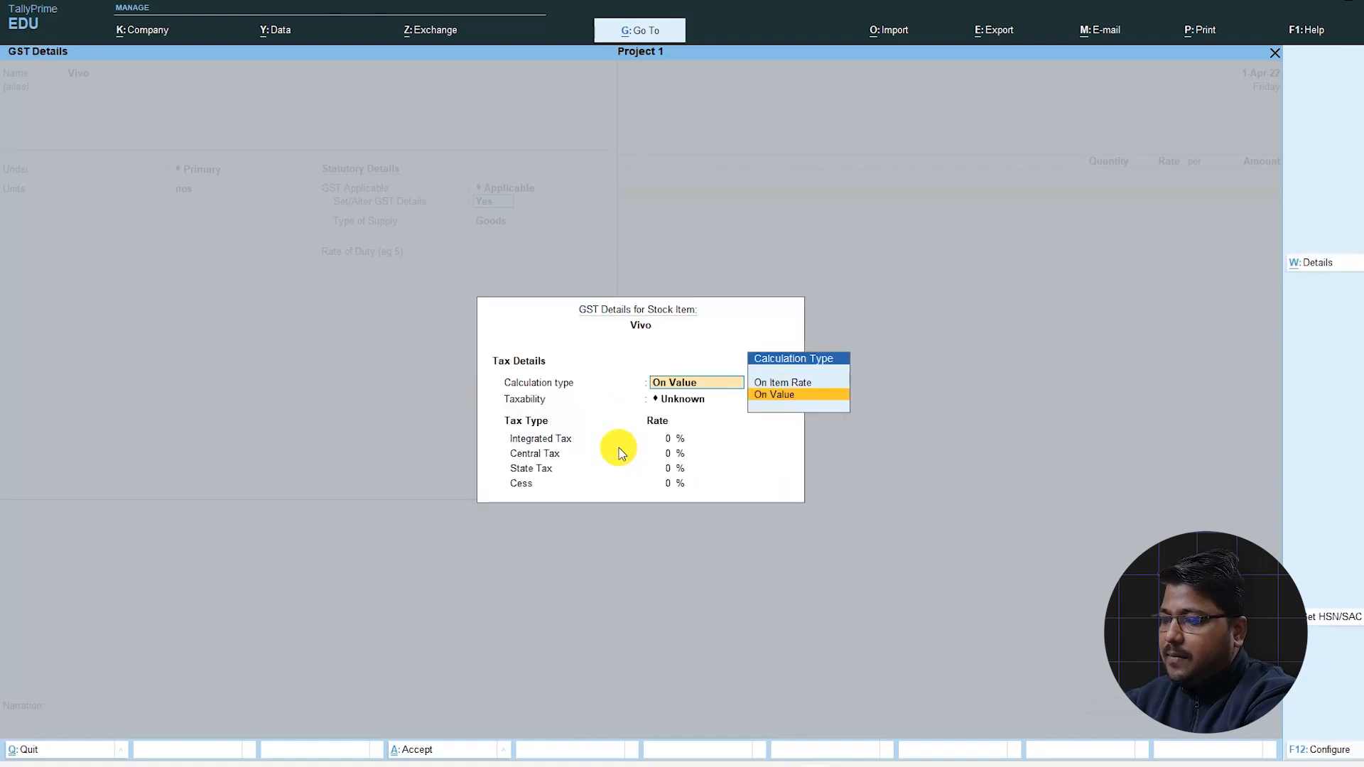
Keep Vivo's GST calculation type as On Value and set its taxability to Taxable
key("Return")
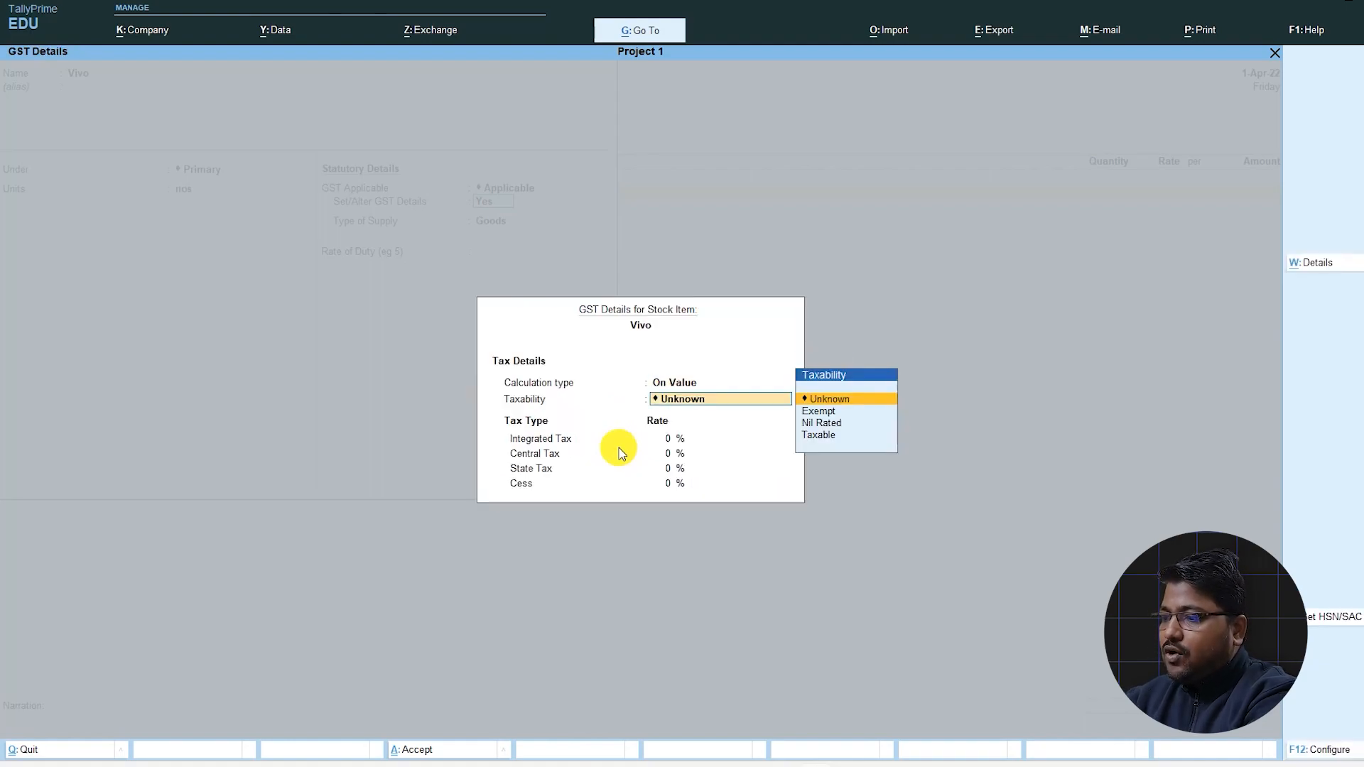
key("Down")
key("Down")
key("Down")
key("Return")
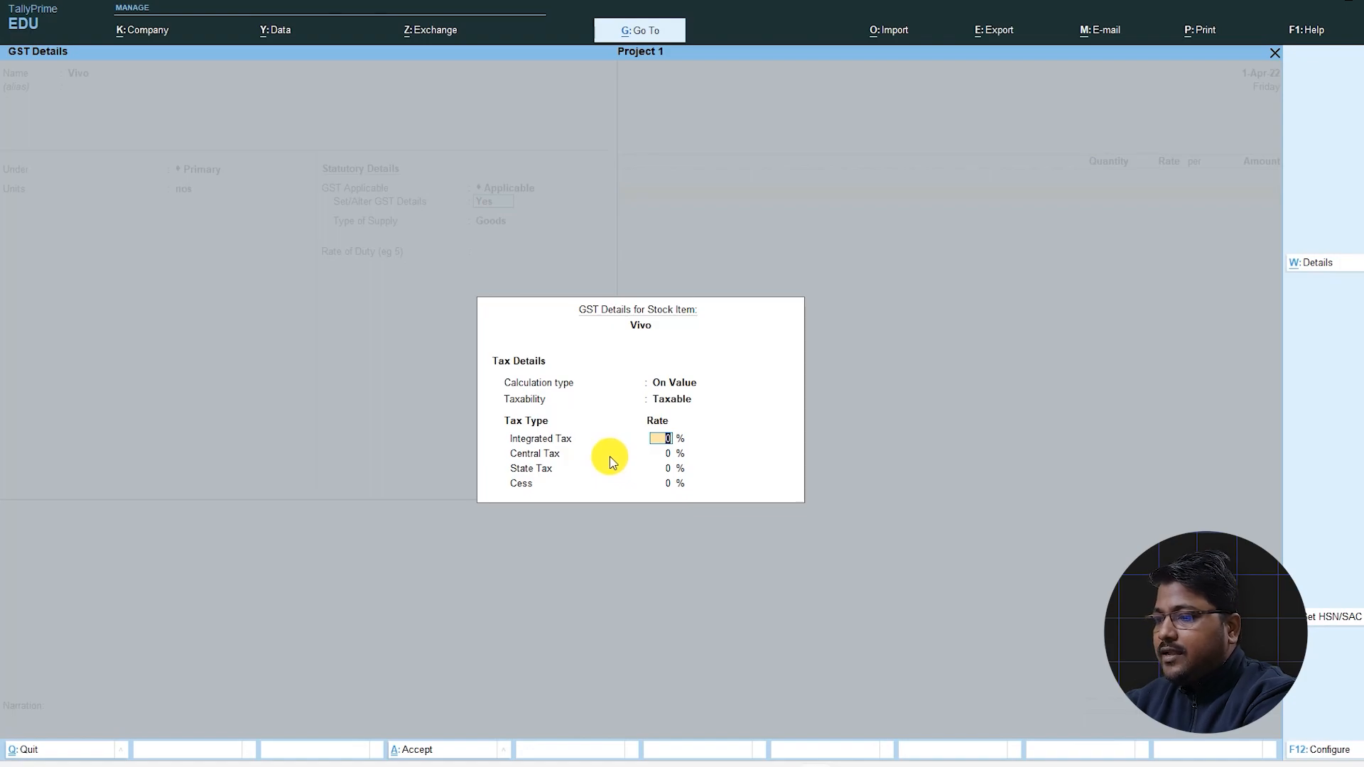
Set Vivo's Integrated Tax rate to 18%, keep its type of supply as Goods, and save the stock item
type("18")
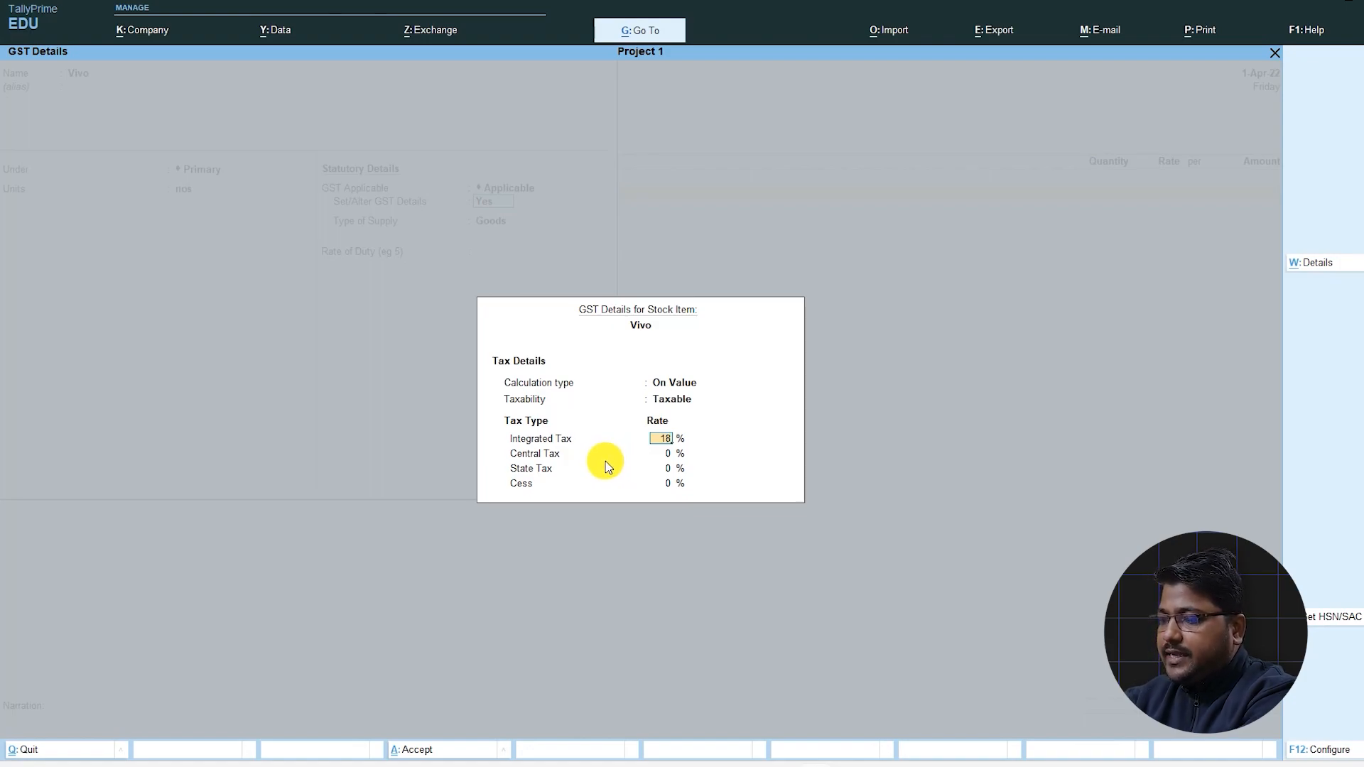
key("Return")
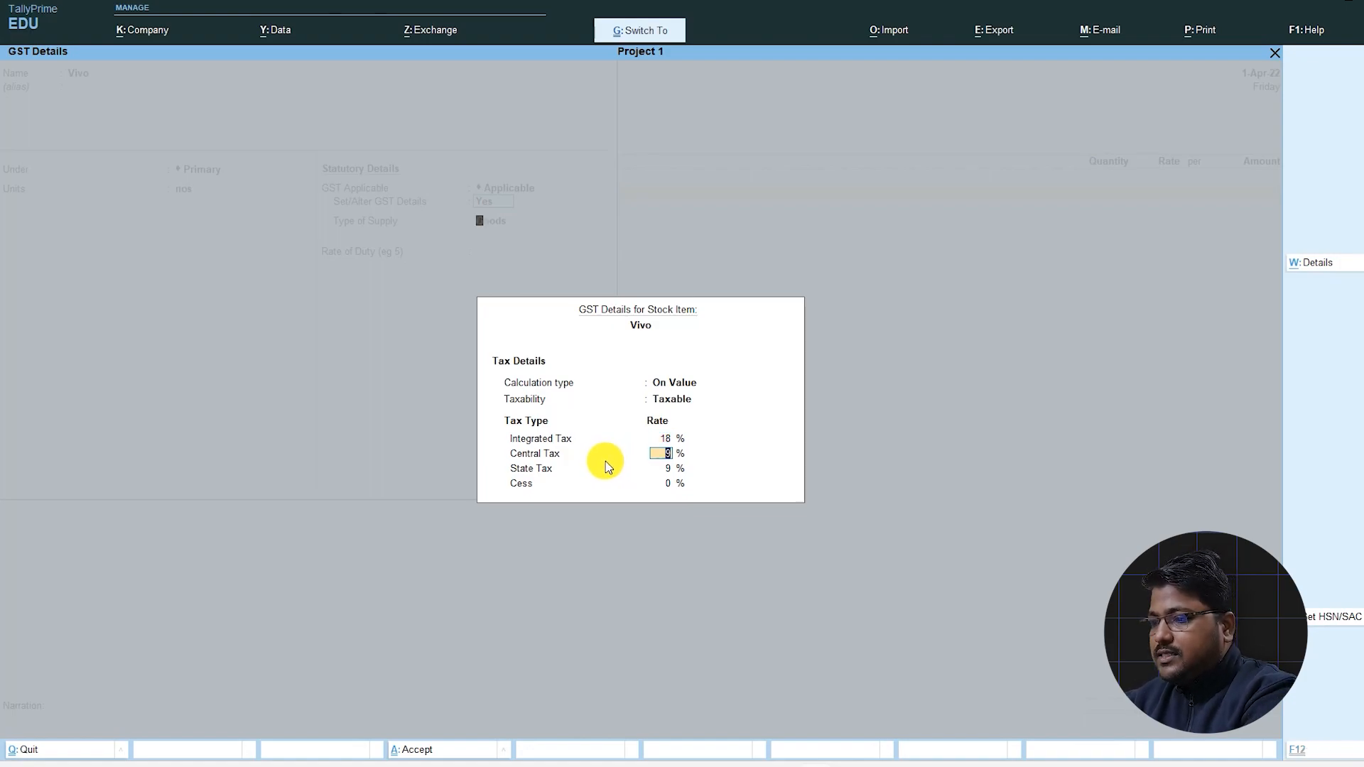
key("ctrl+a")
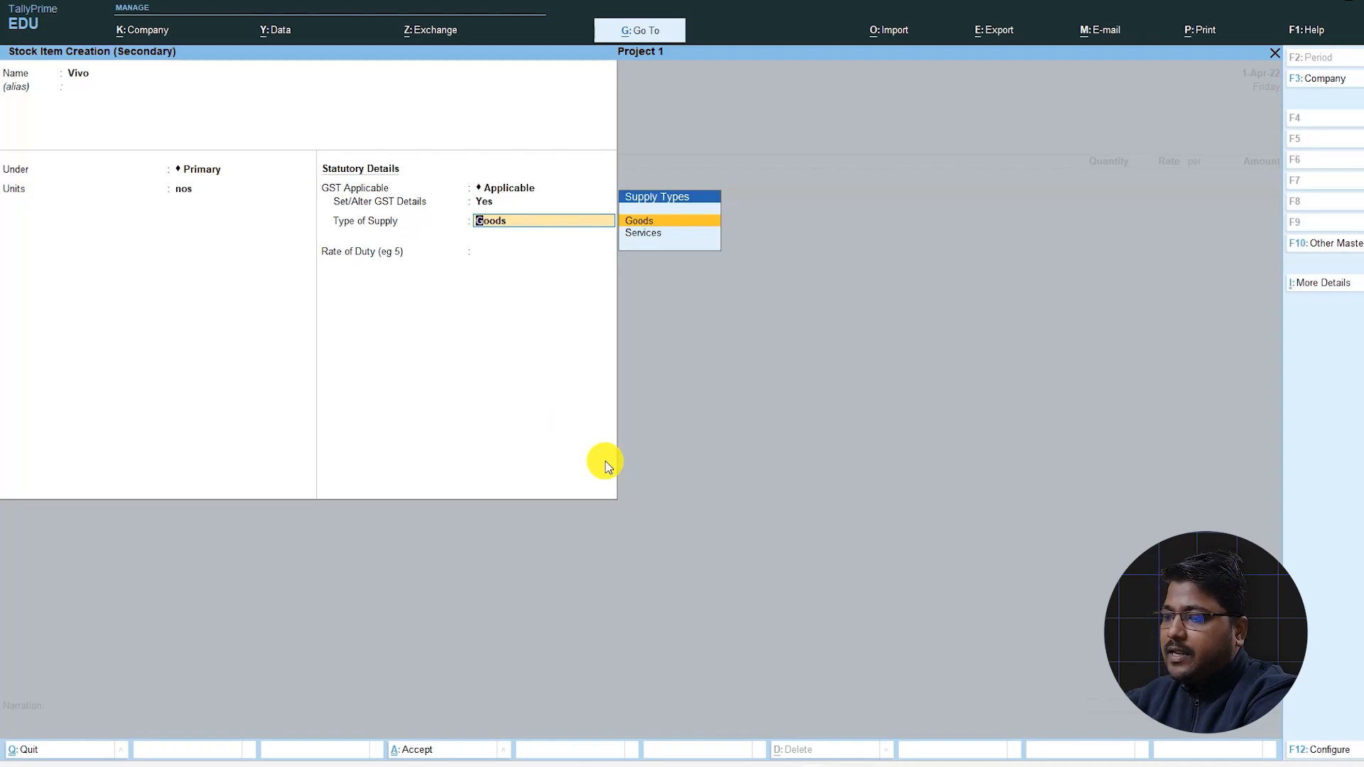
key("Return")
key("ctrl+a")
key("Return")
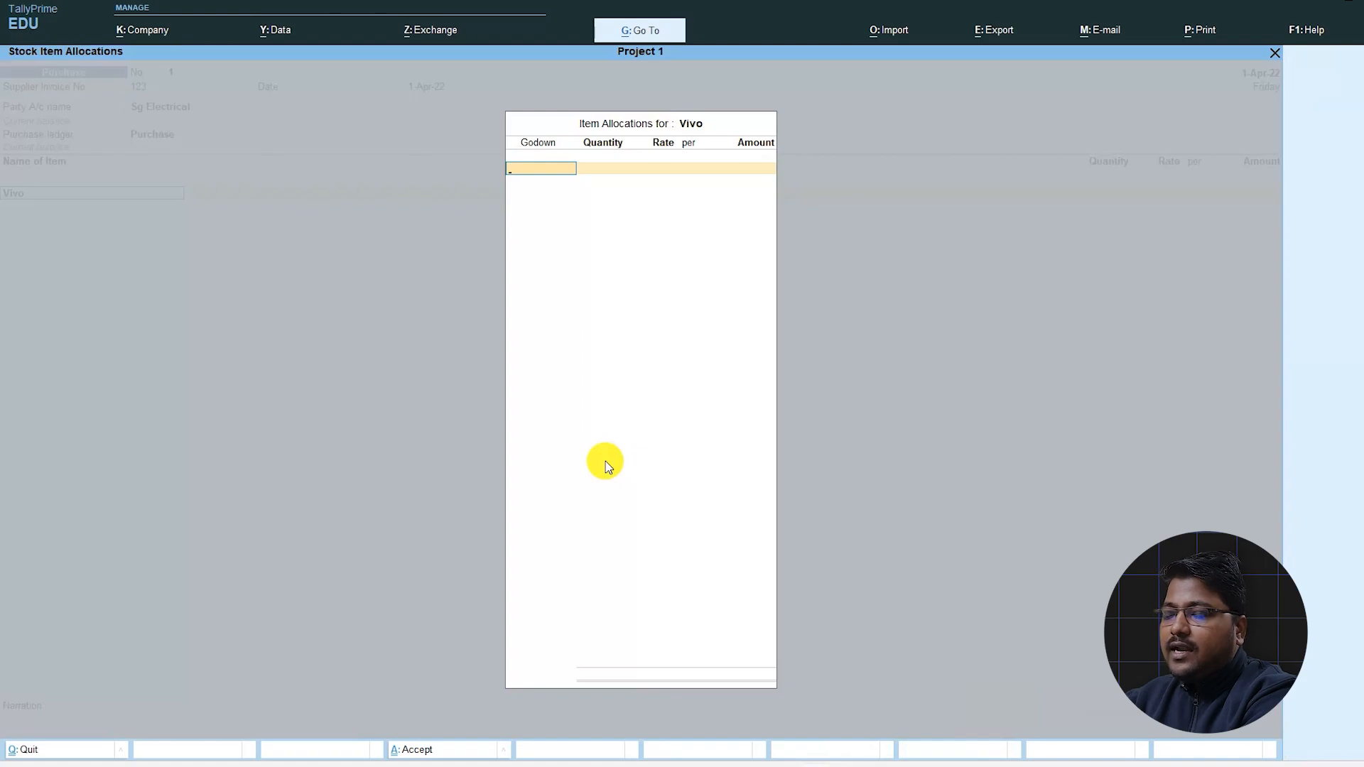
Allocate 2 nos of Vivo to Main Location at a rate of 5678.45 and accept the item line
key("Return")
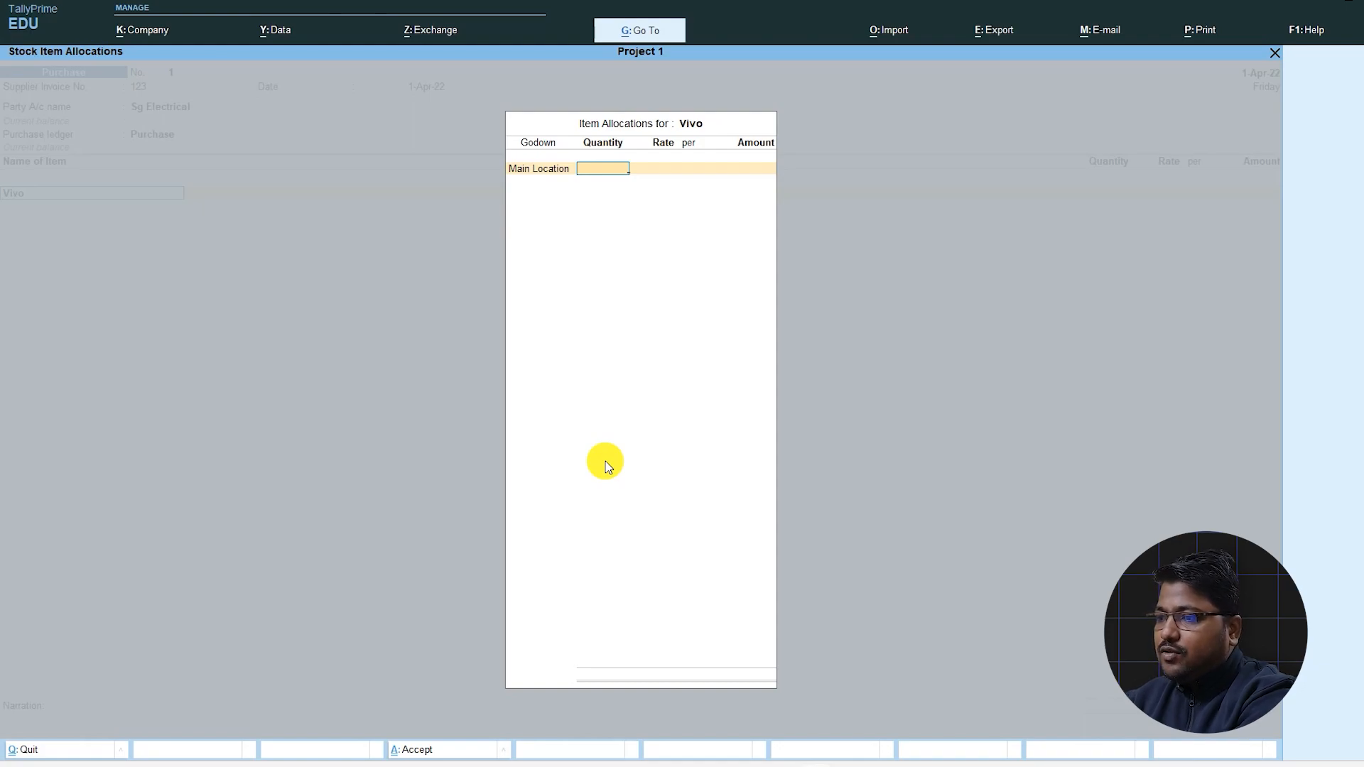
key("Return")
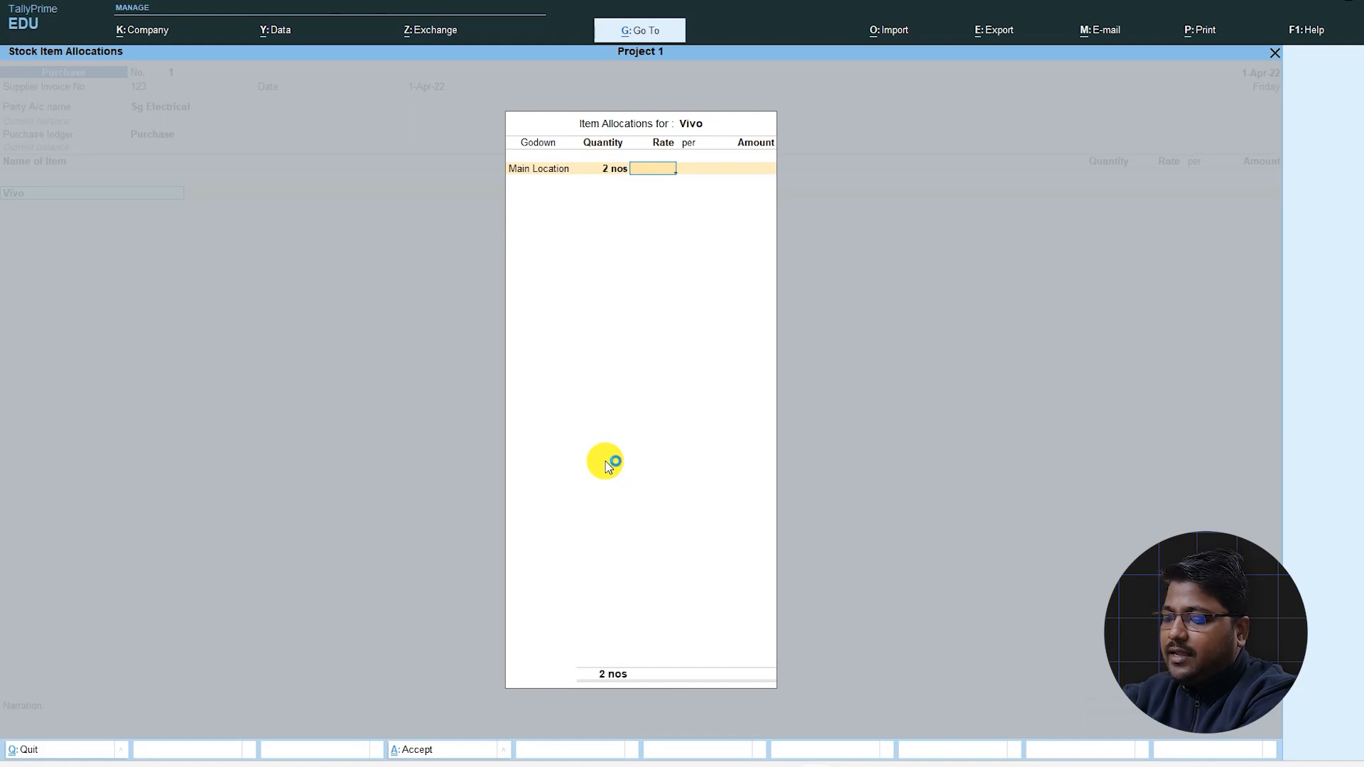
type("5678.45")
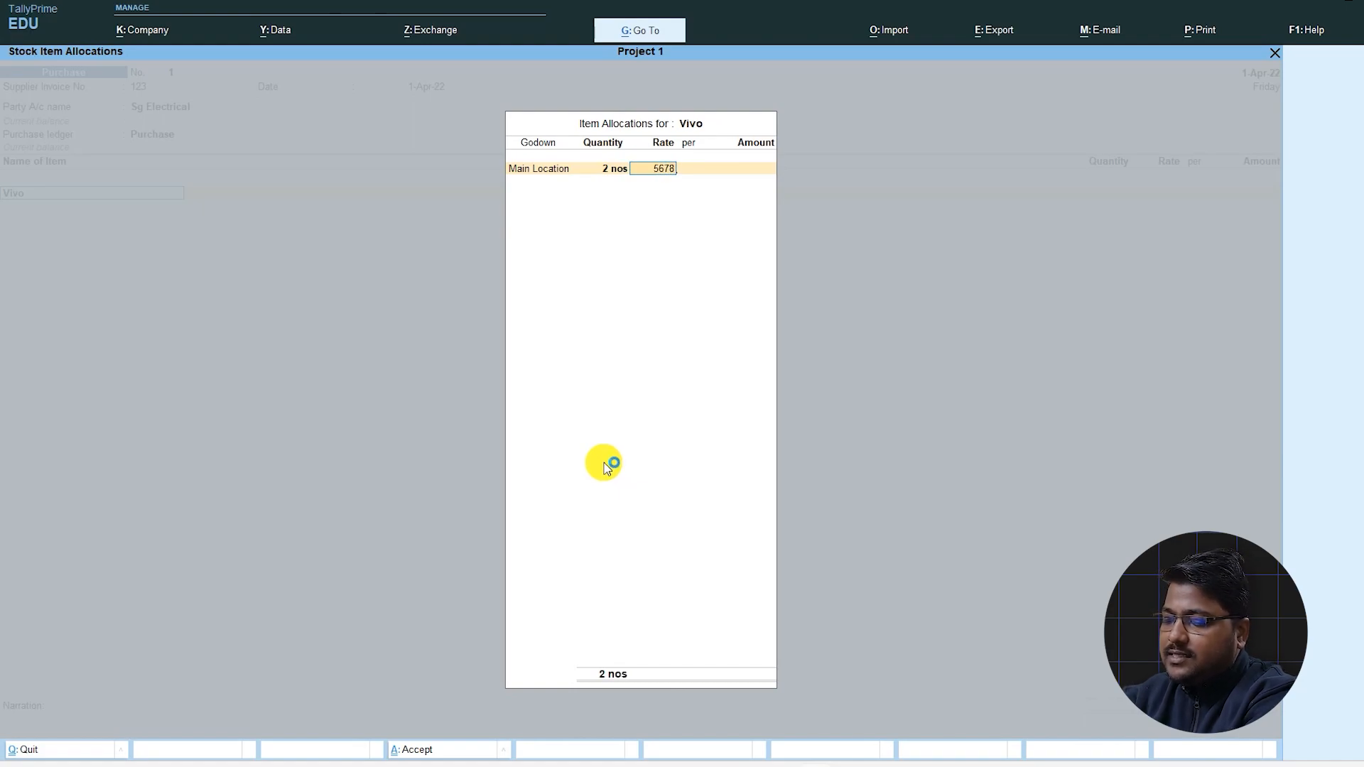
key("Return")
key("Return")
key("Return")
key("Return")
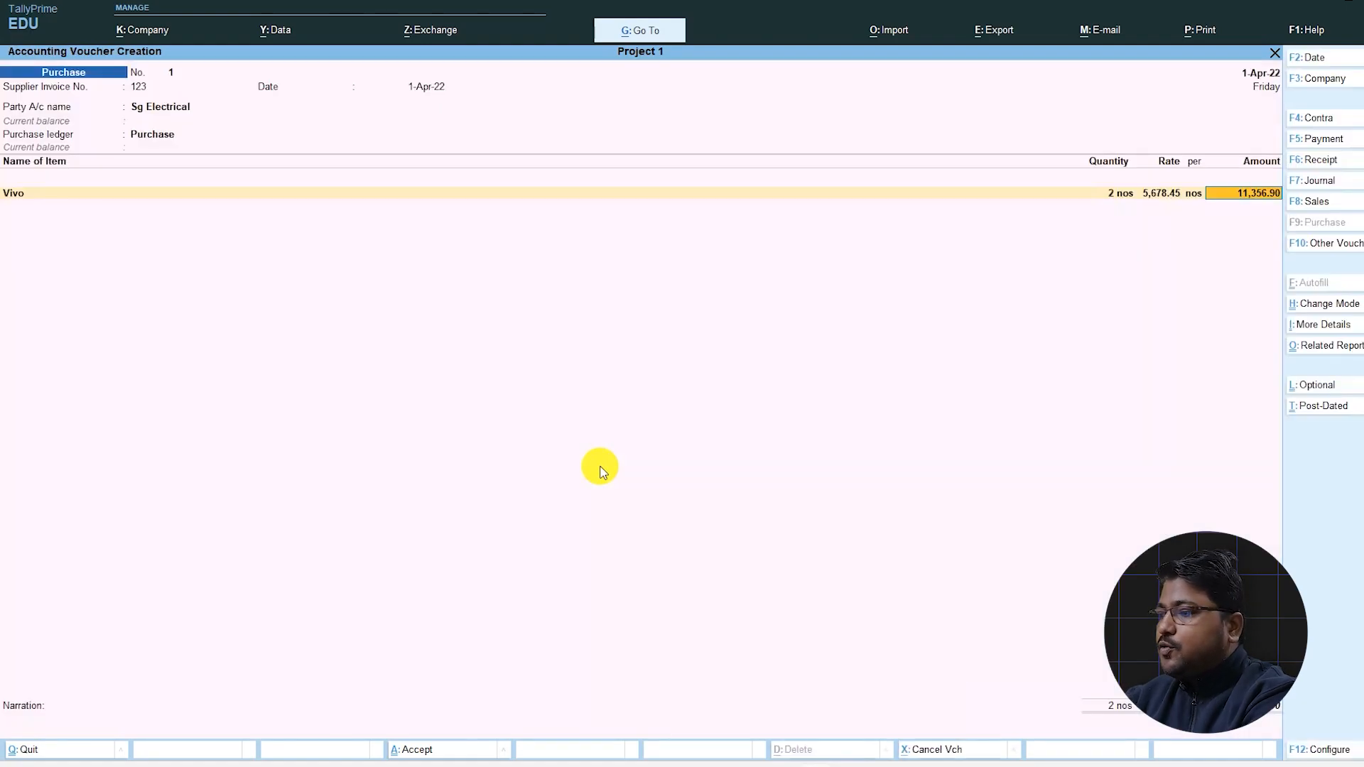
key("Return")
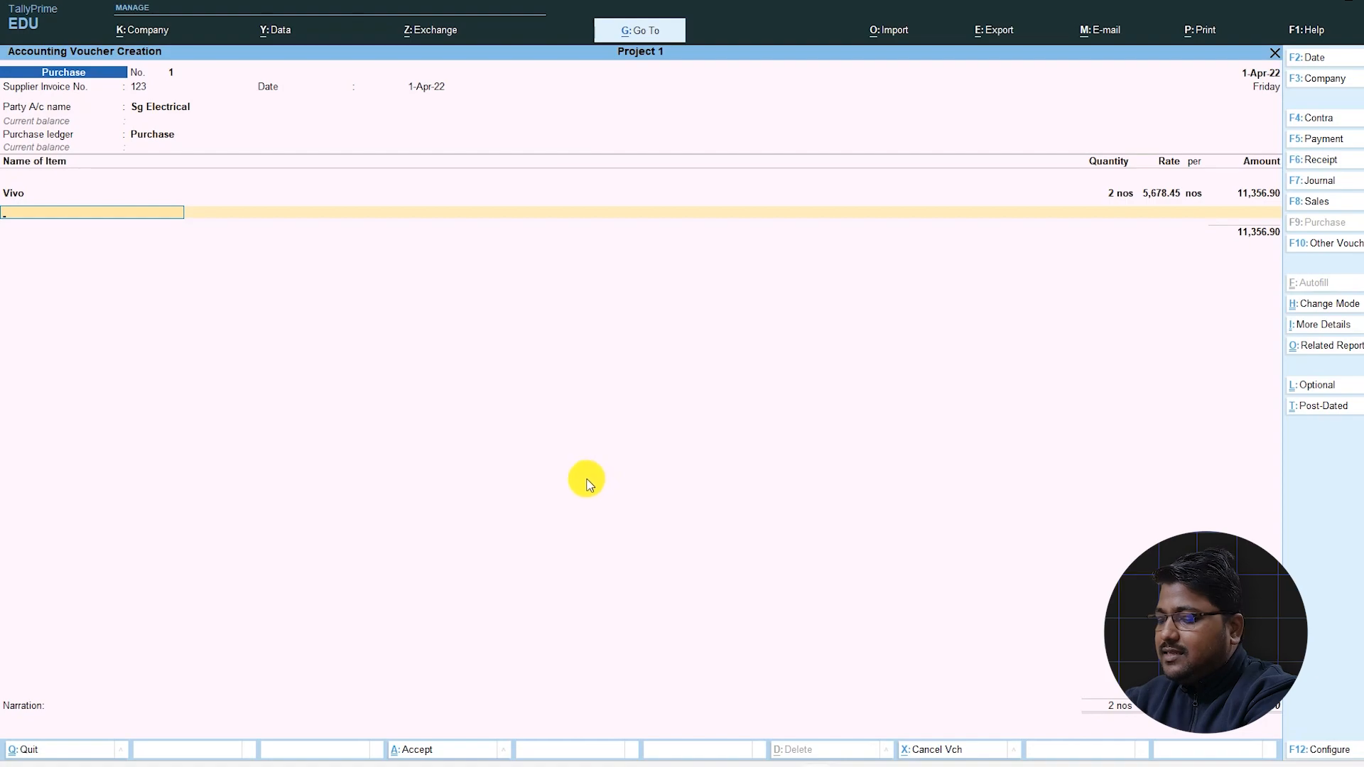
Start a second stock item named Oppo under Primary with nos as its unit
key("alt+c")
type("Oppo")
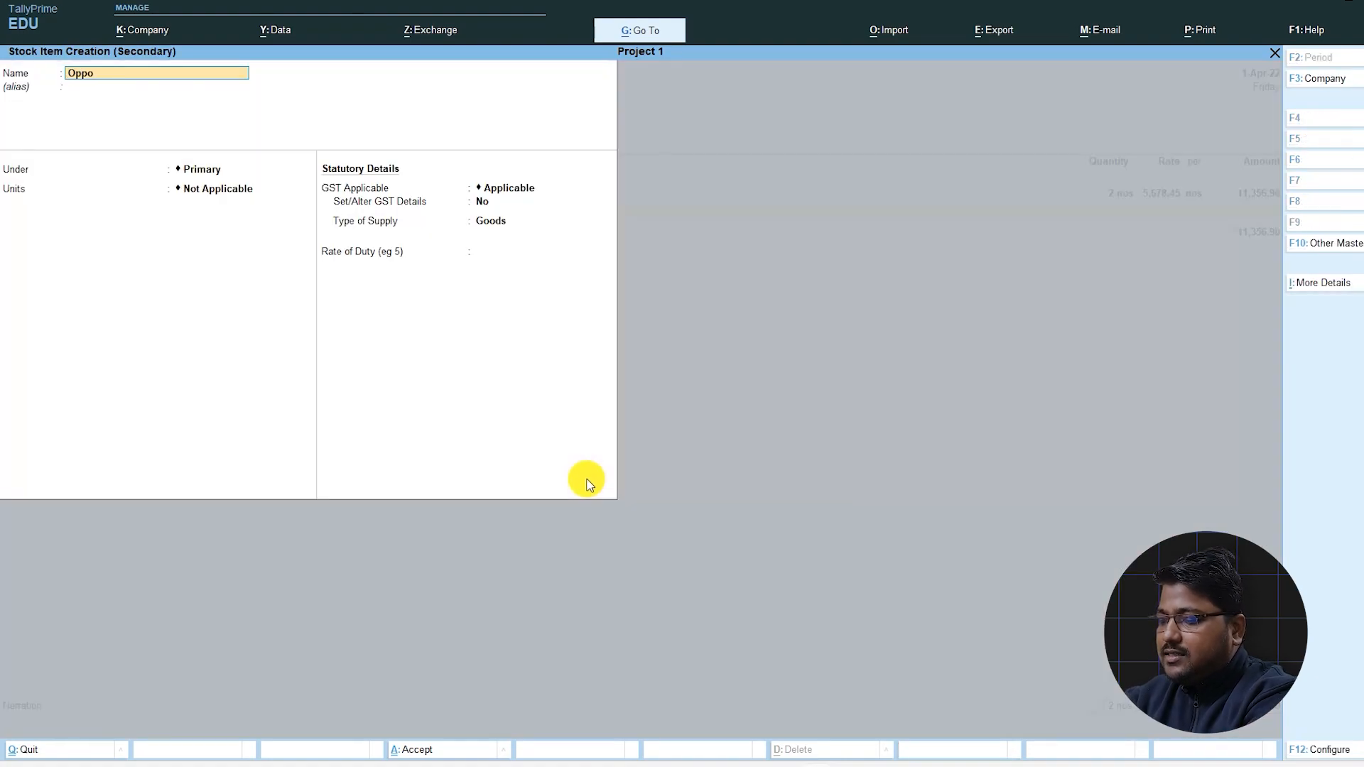
key("Return")
key("Return")
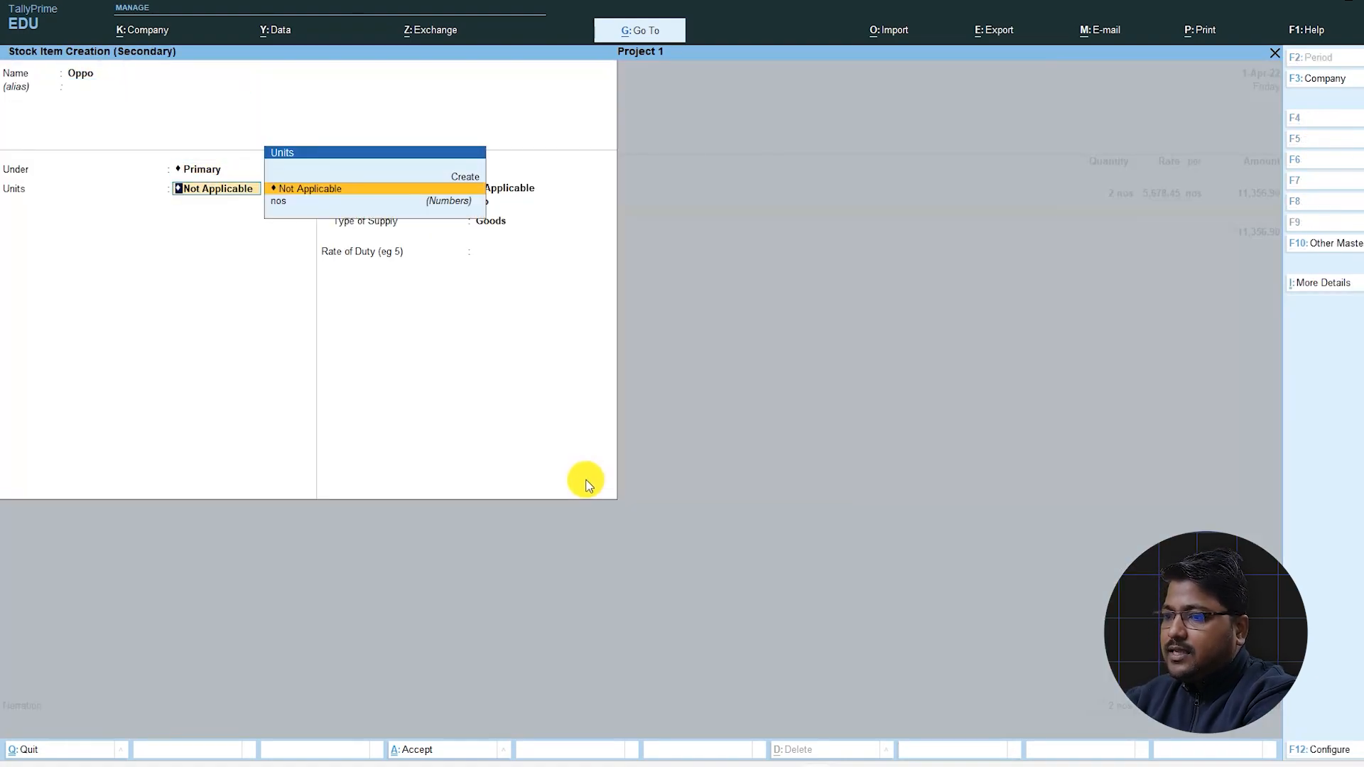
key("Down")
key("Return")
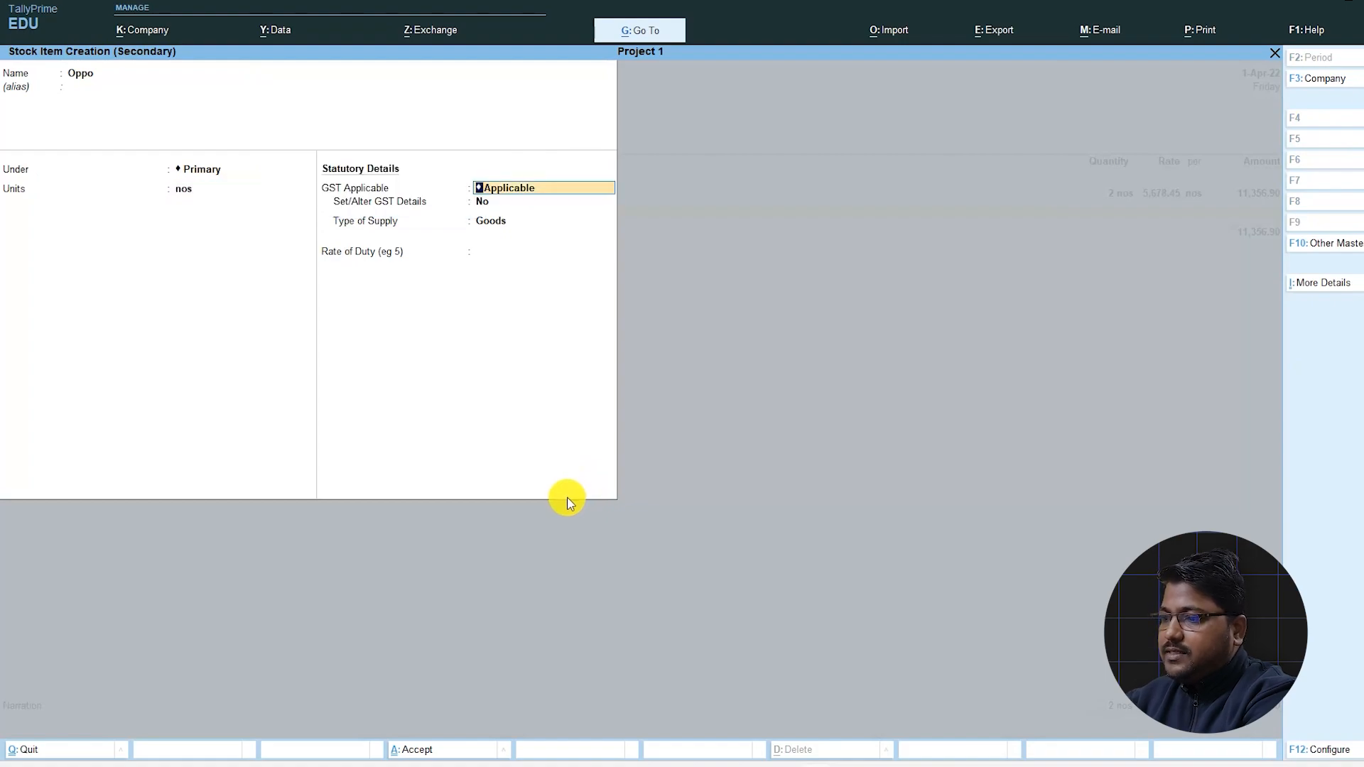
Keep GST applicable for Oppo, set Set/Alter GST Details to Yes, and choose Taxable as its taxability
key("Return")
type("yes")
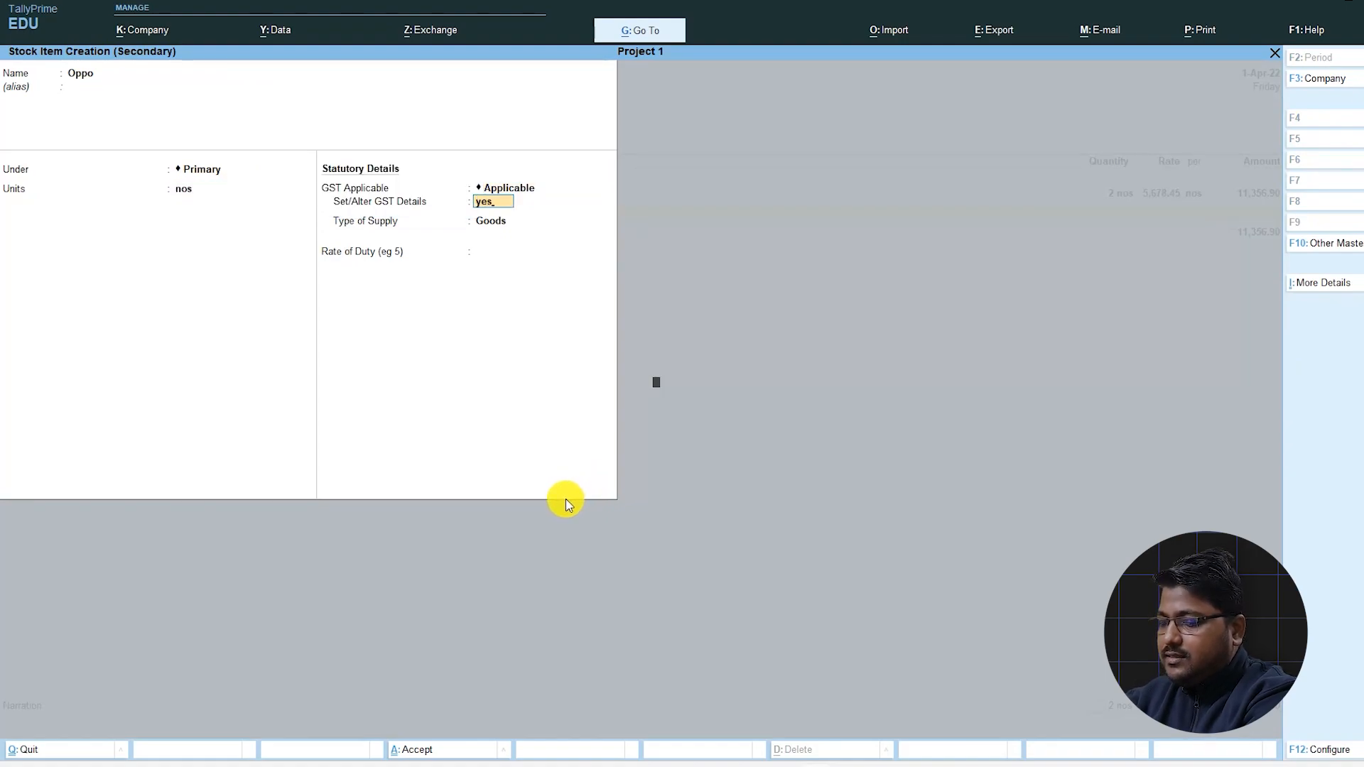
key("Return")
key("Down")
key("Down")
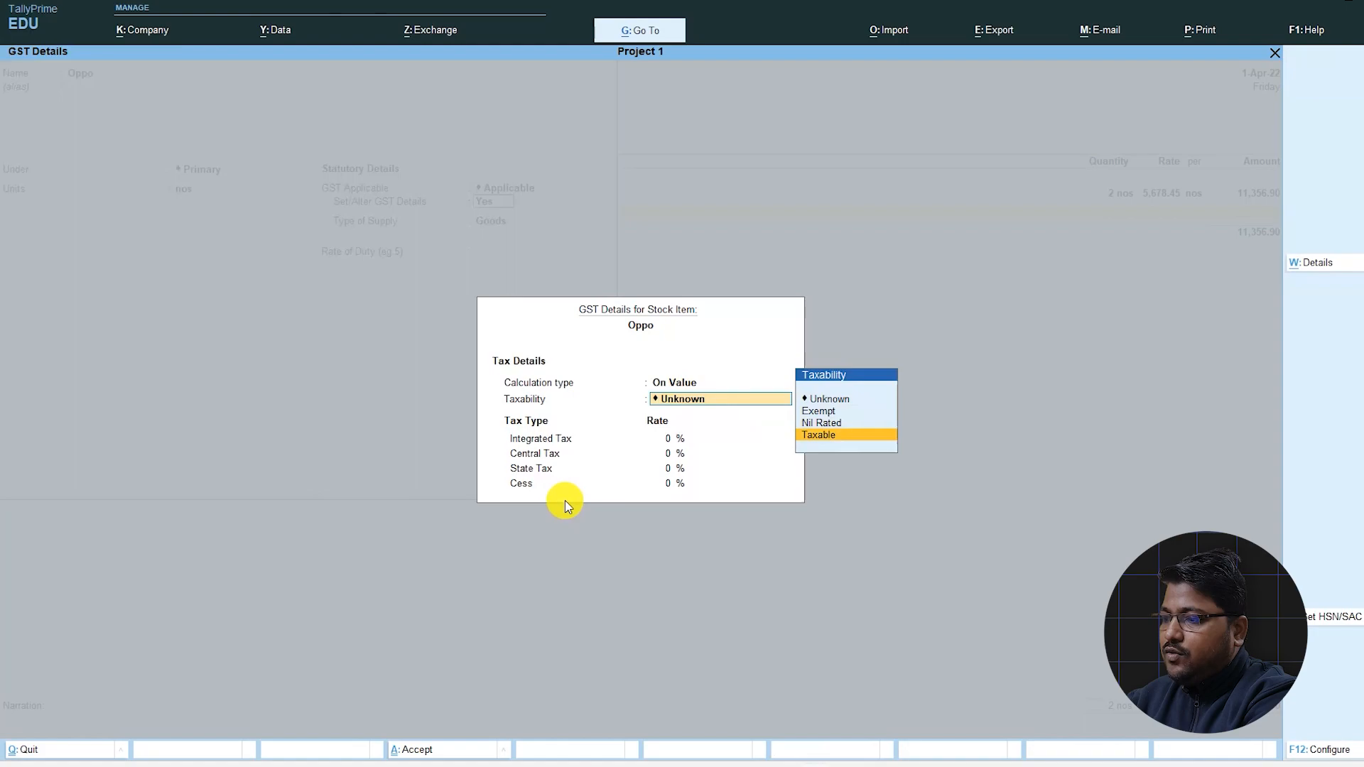
key("Return")
Set Oppo's Integrated Tax rate to 28% and save the stock item
type("18")
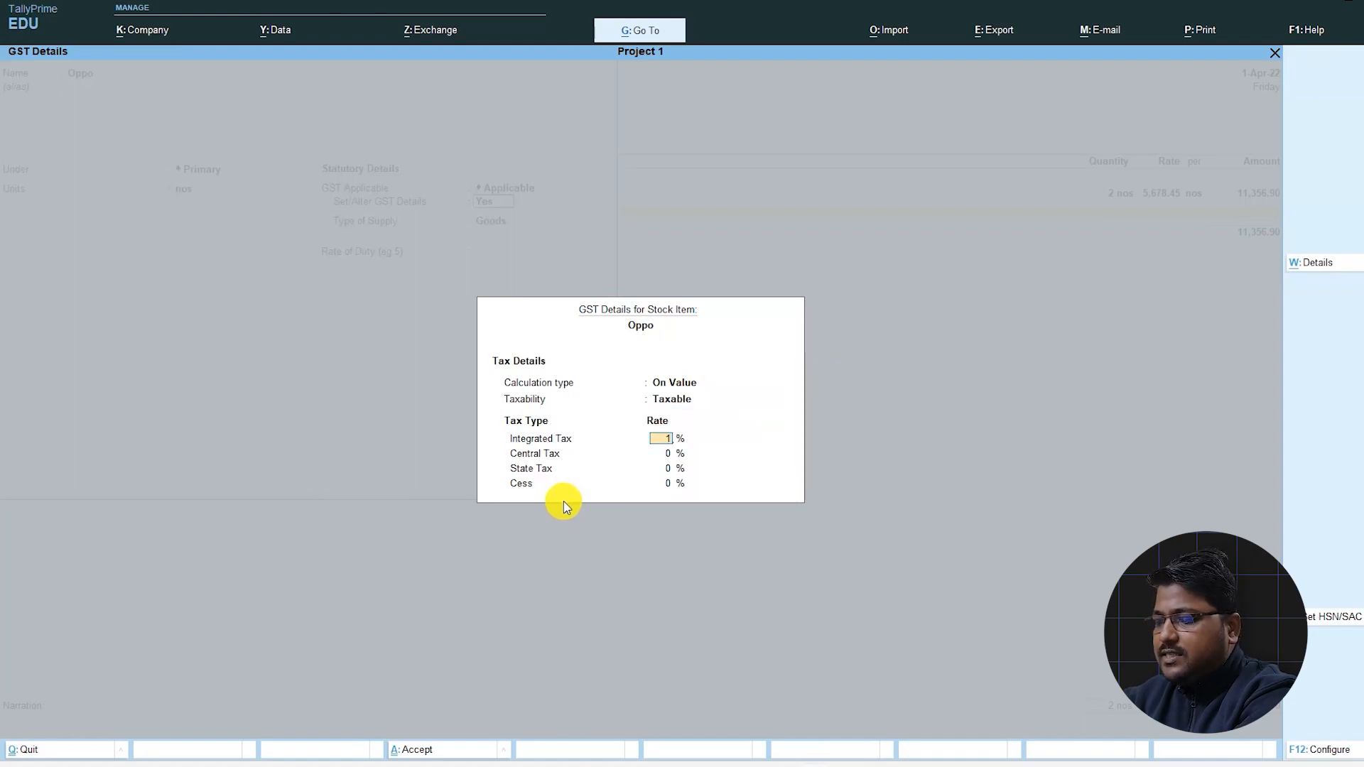
key("BackSpace")
key("BackSpace")
type("28")
key("Return")
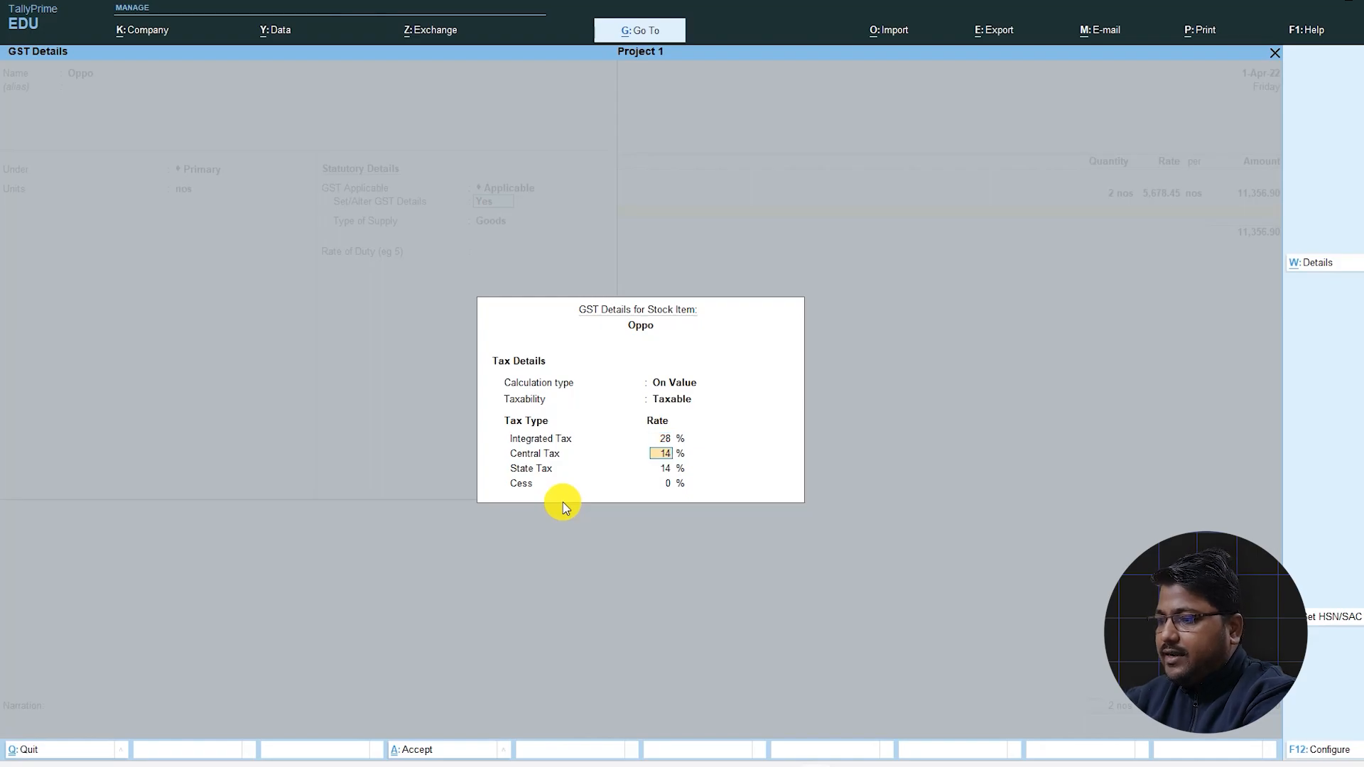
key("ctrl+a")
key("ctrl+a")
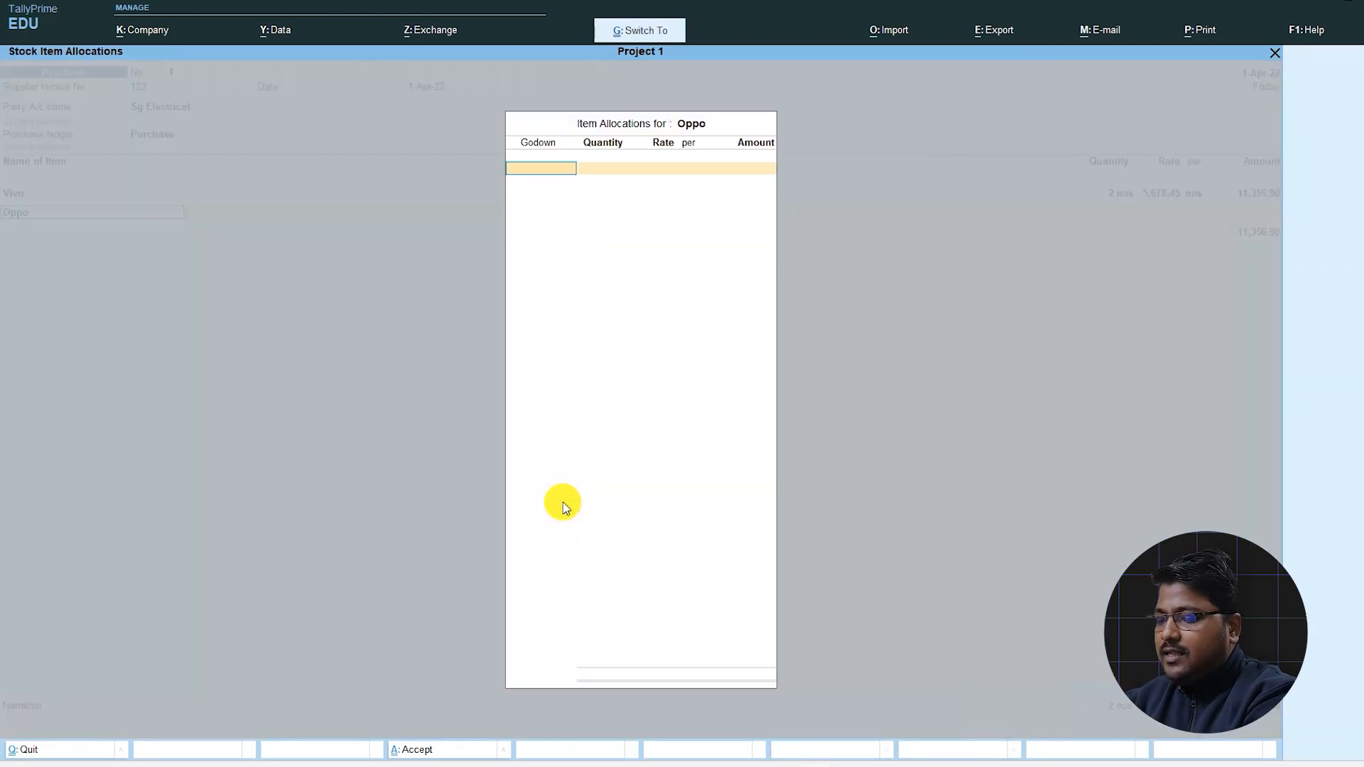
Allocate 3 nos of Oppo to Main Location at a rate of 8976.67 and finish the item lines
key("Return")
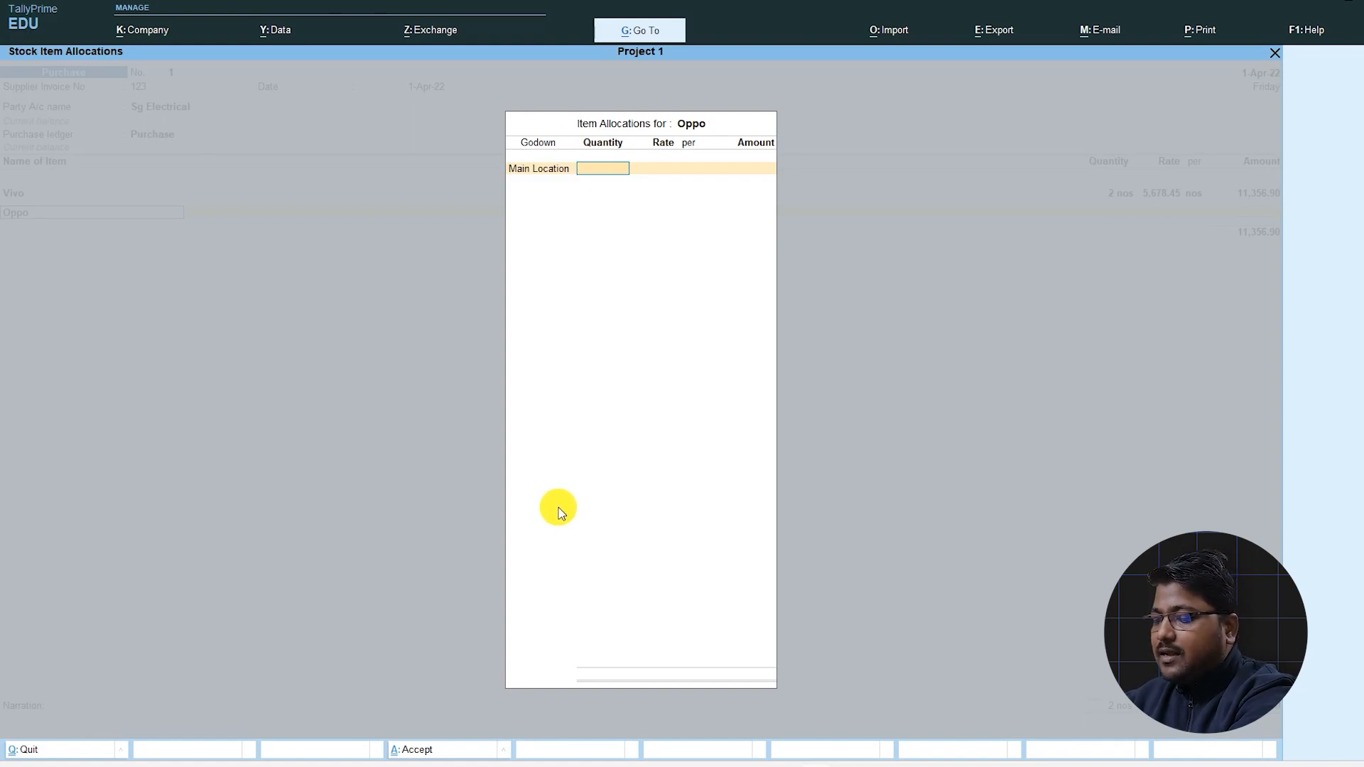
type("3")
key("Return")
type("8976.67")
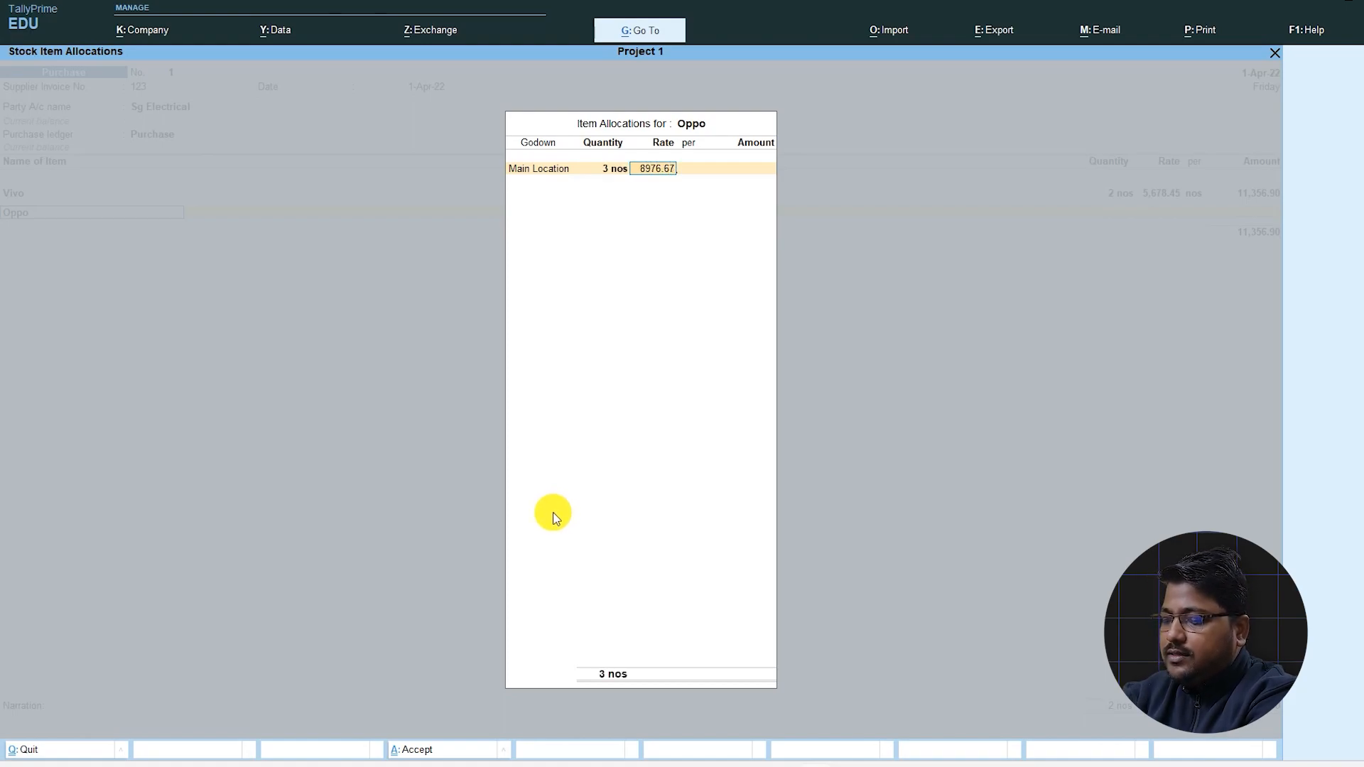
key("Return")
key("Return")
key("Return")
key("Return")
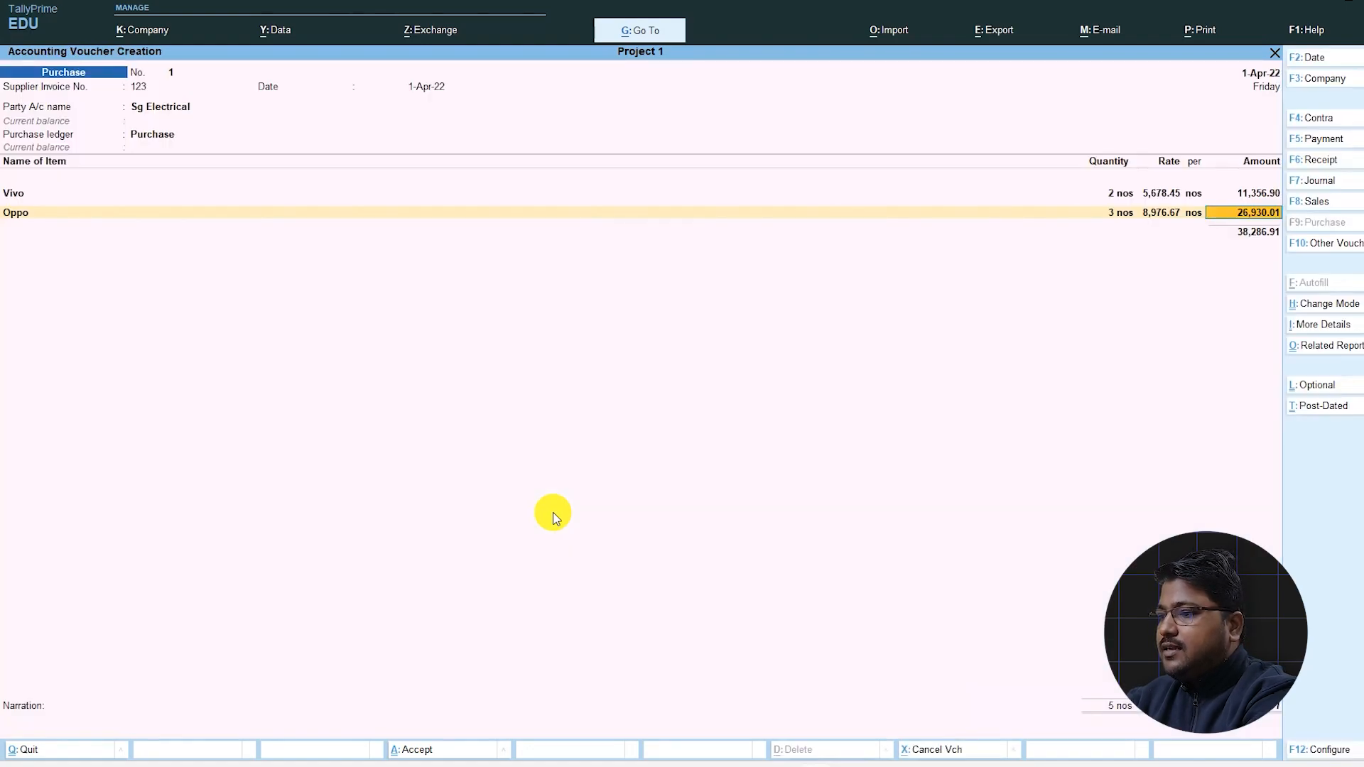
key("Return")
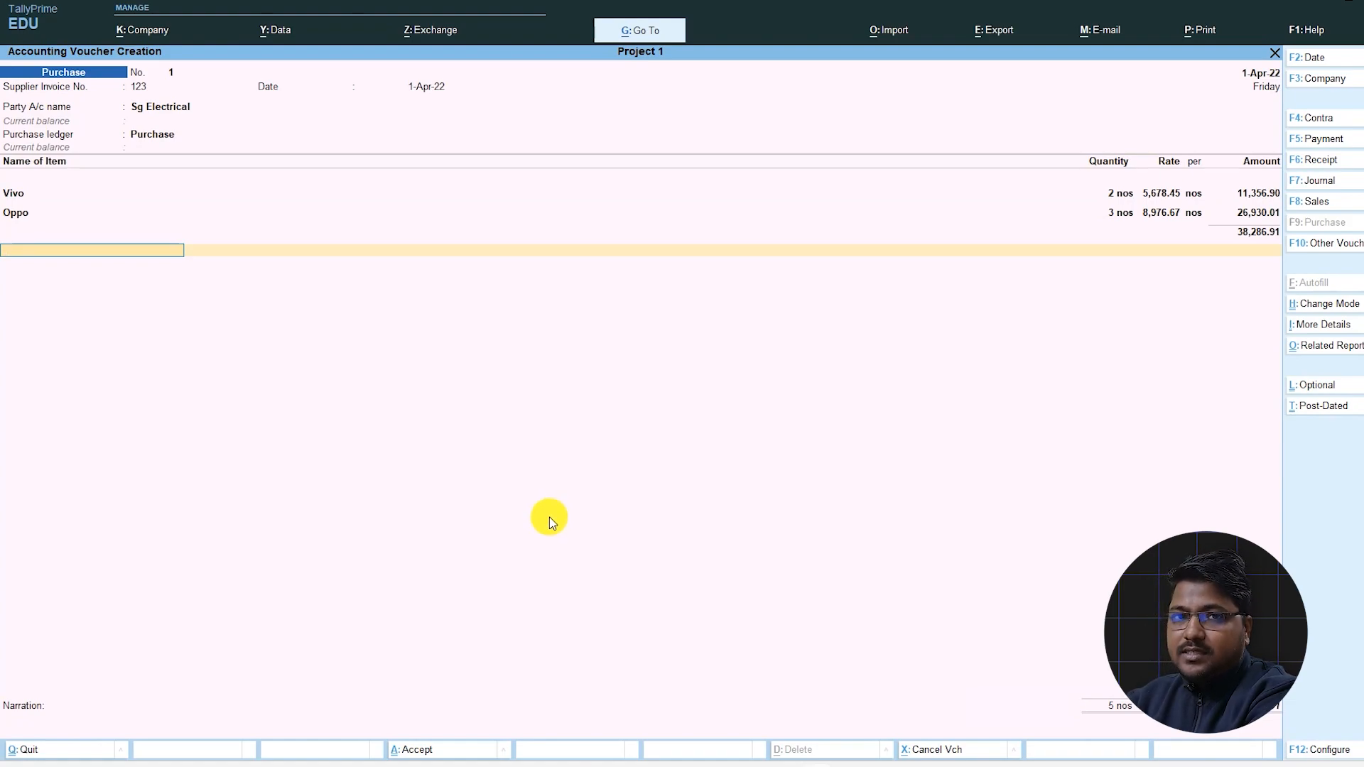
Start a new ledger from the voucher's tax line and name it Cgst
key("ctrl")
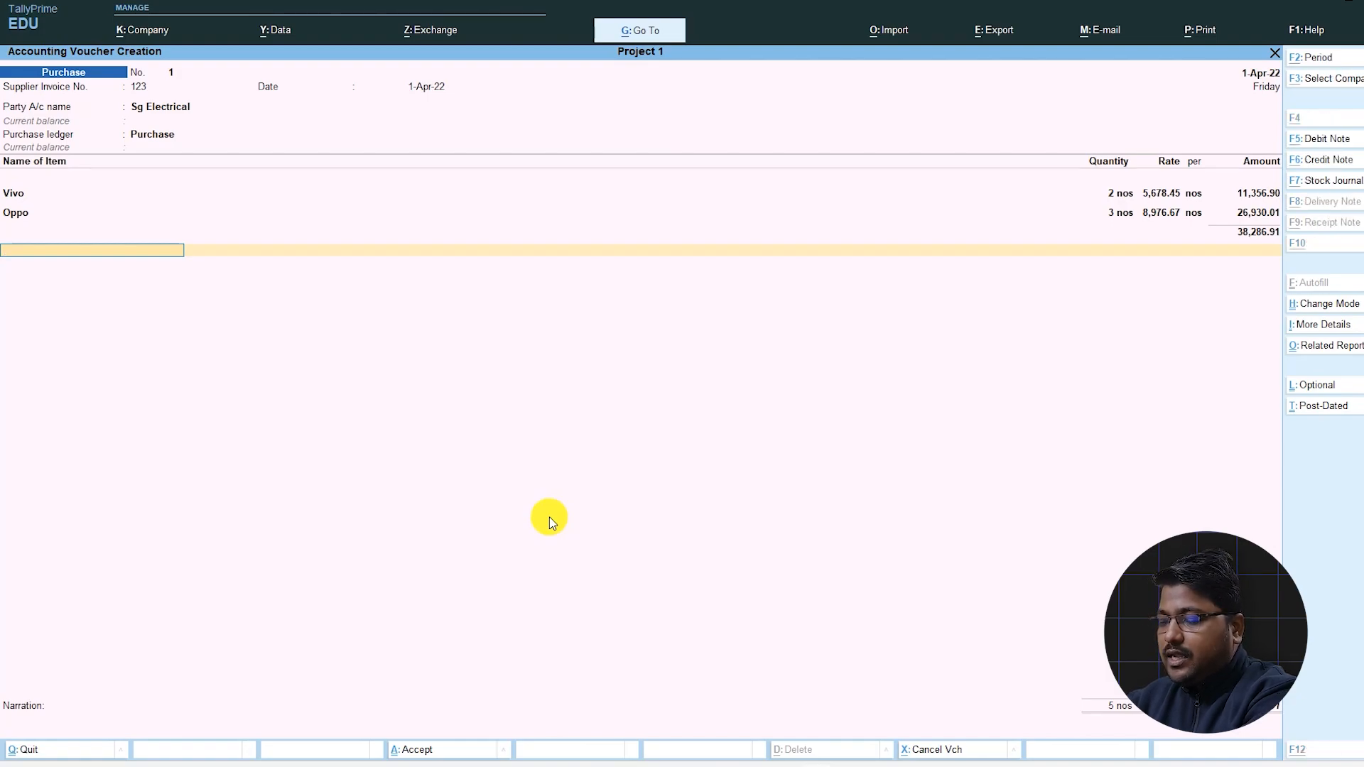
key("alt+c")
type("Ch")
type("st")
key("BackSpace")
key("BackSpace")
key("BackSpace")
type("gst")
key("Return")
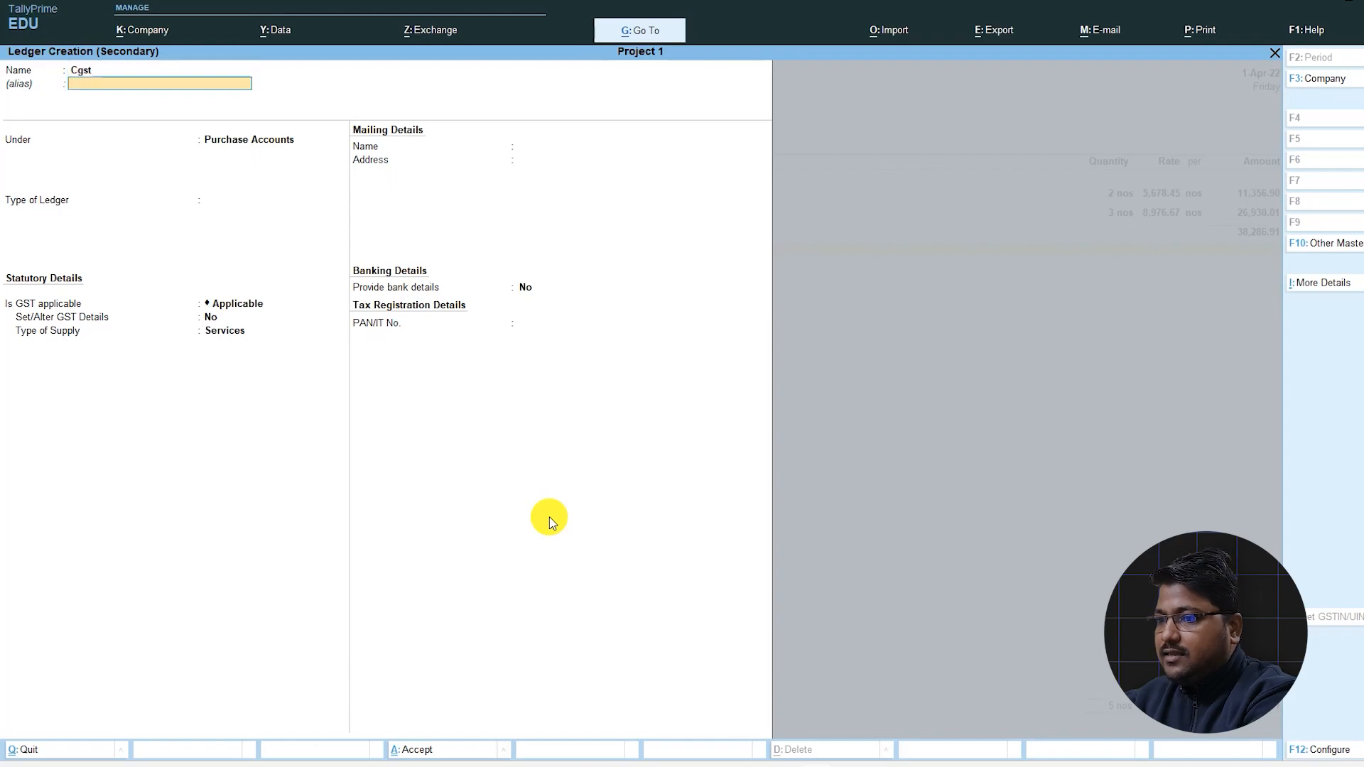
Place Cgst under Duties & Taxes with duty type GST and tax type Central Tax, save it, and accept its voucher line
type("Dut")
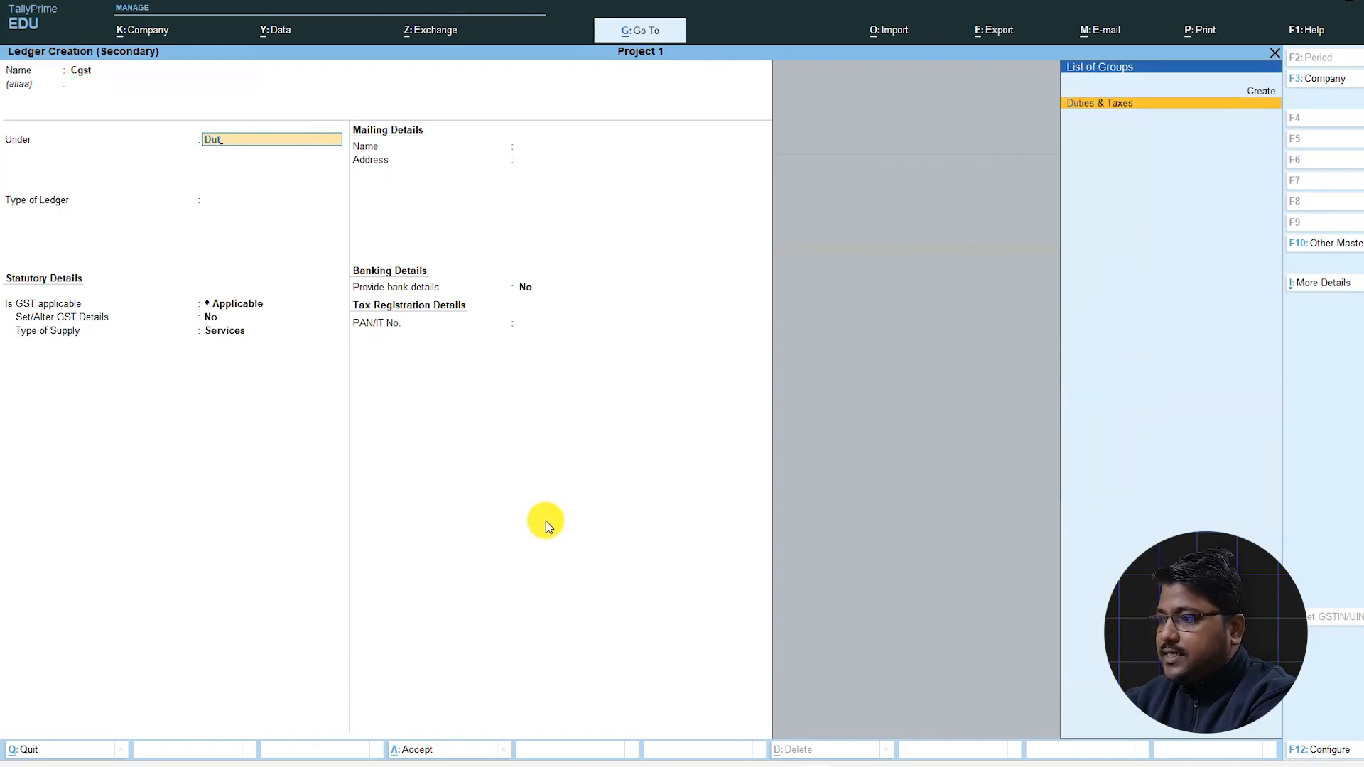
key("Return")
key("Up")
key("Return")
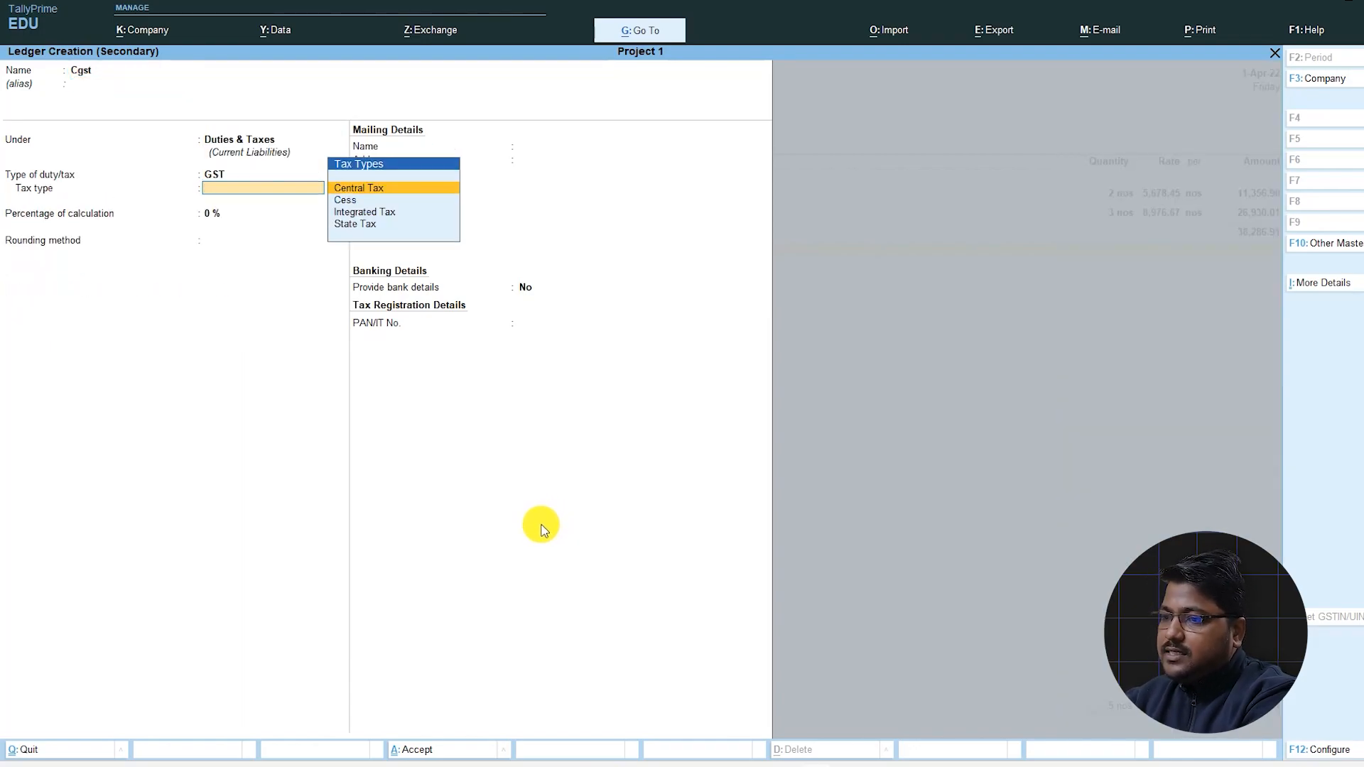
key("Down")
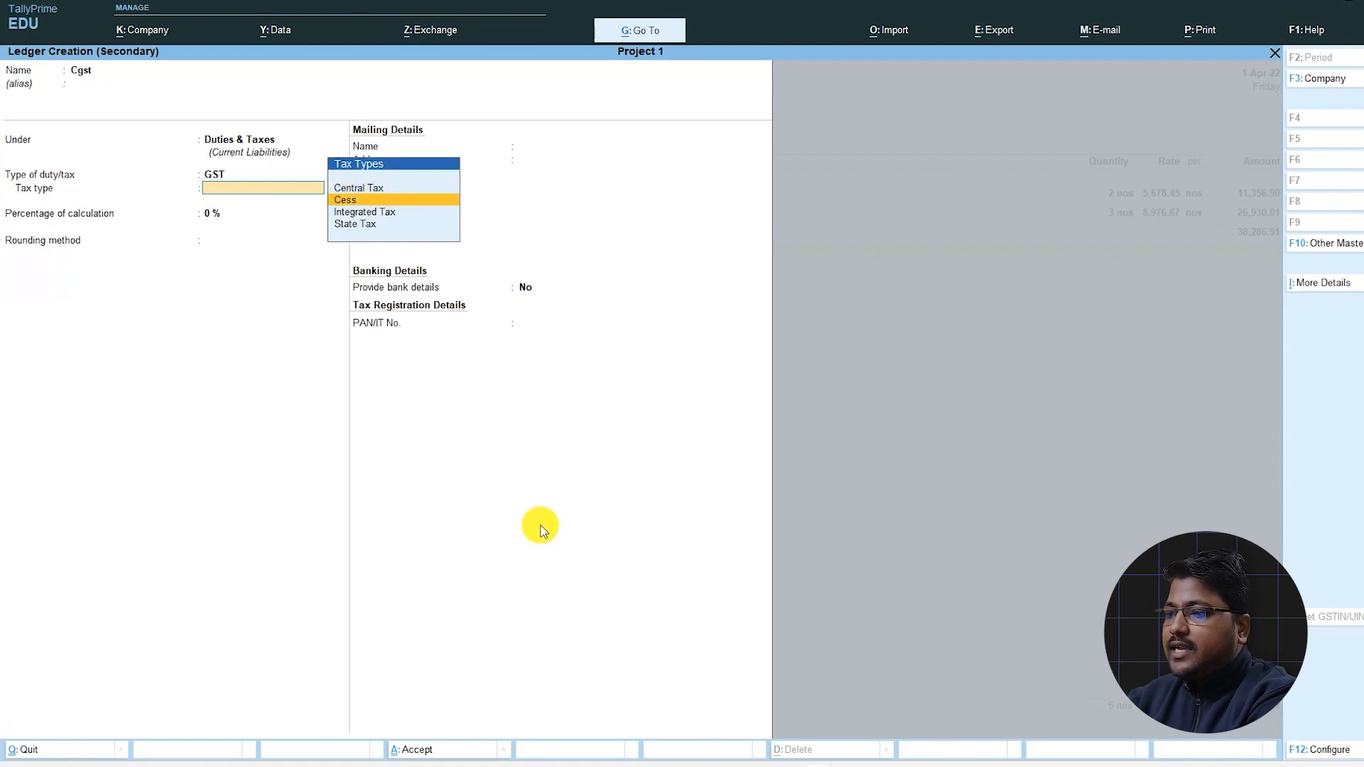
key("Up")
key("Return")
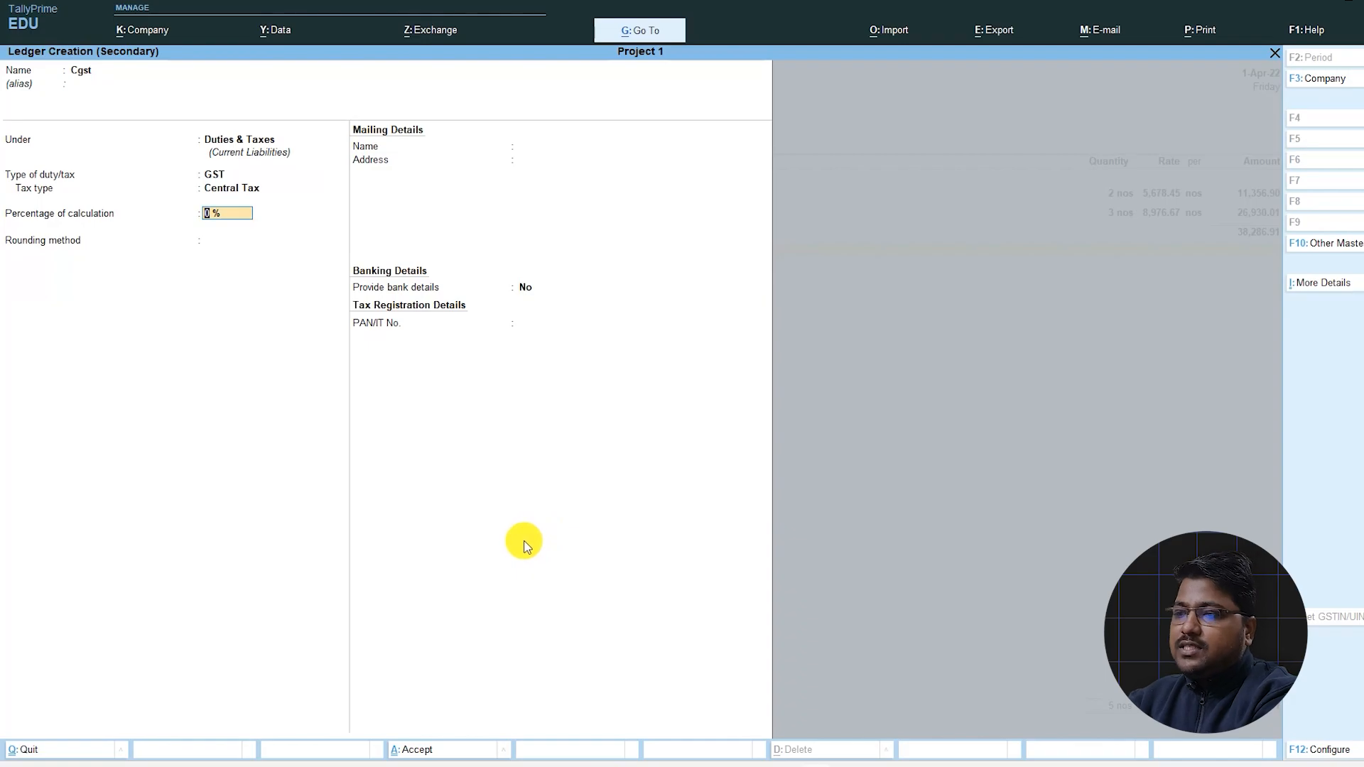
key("ctrl+a")
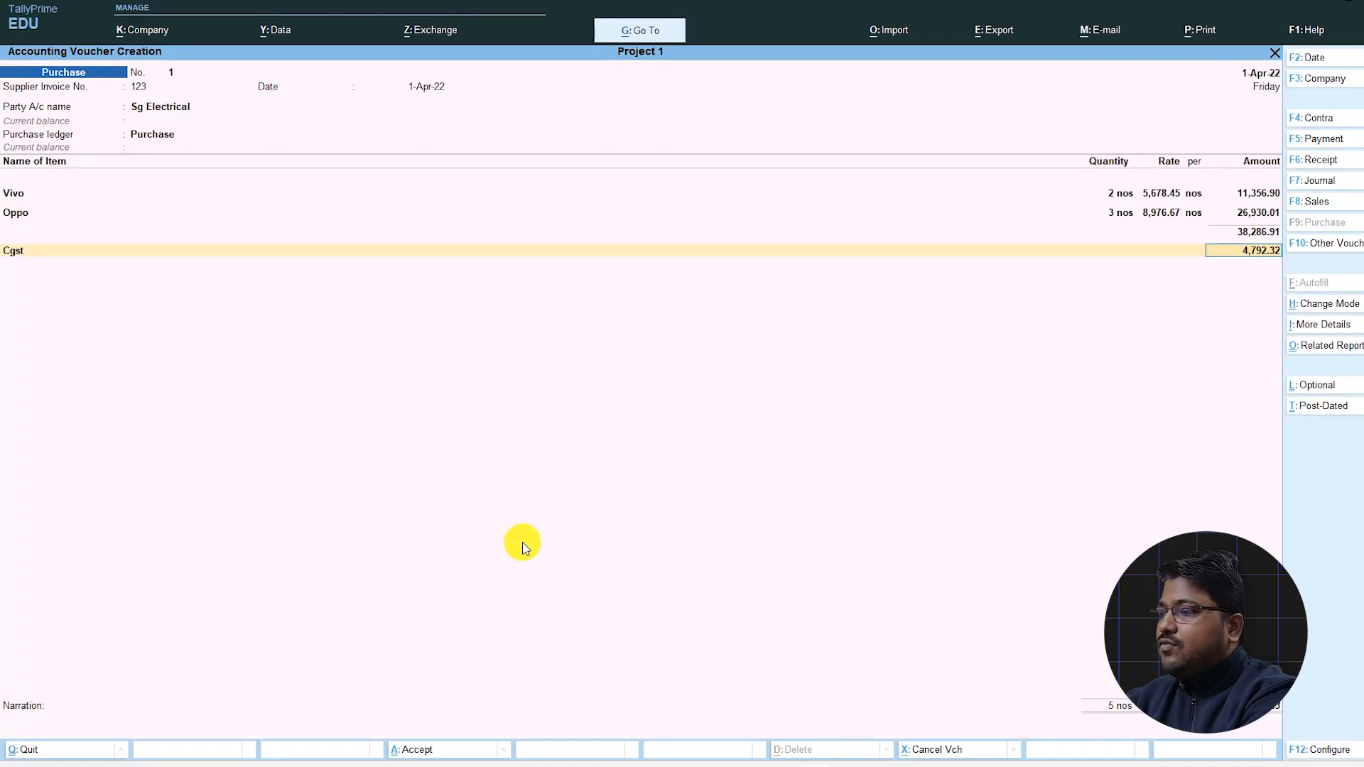
key("Return")
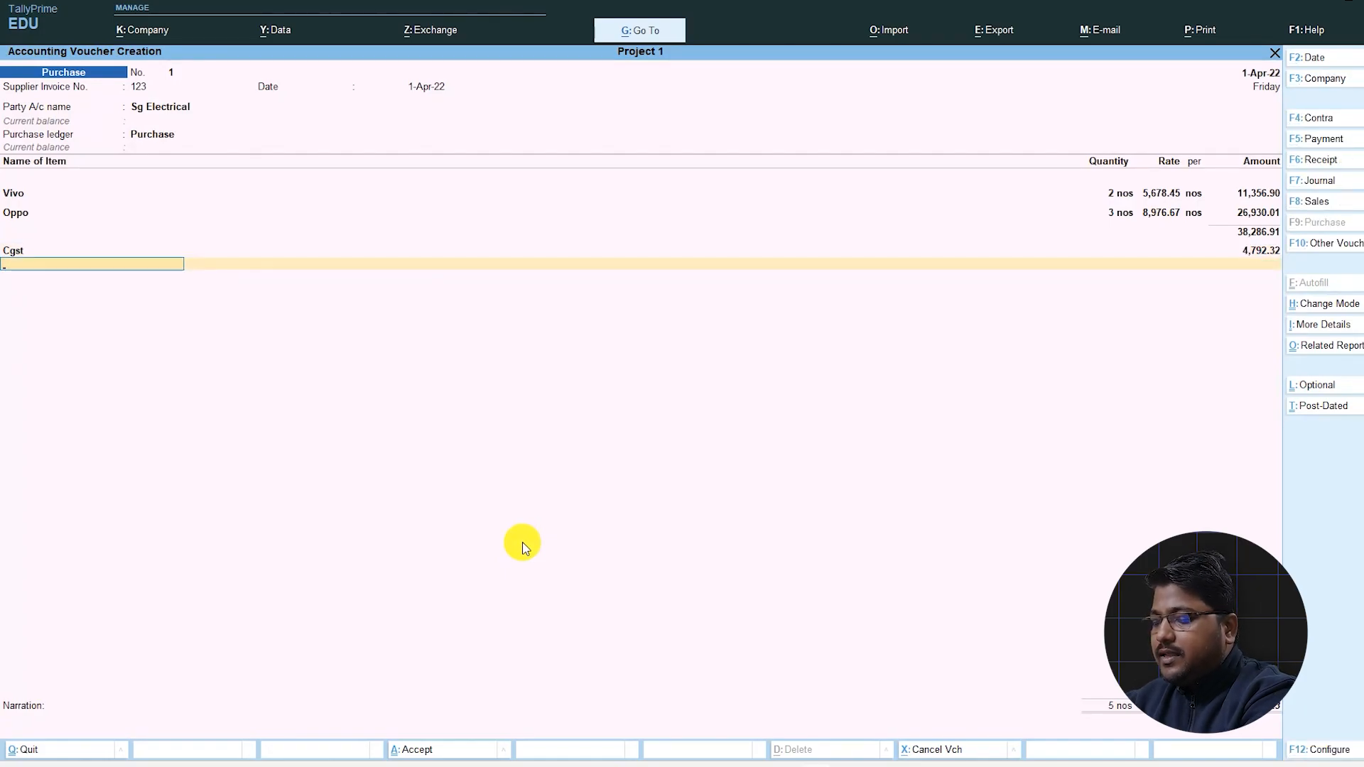
Create a ledger named Sgst from the voucher's tax line, under Duties & Taxes with duty type GST
key("alt+c")
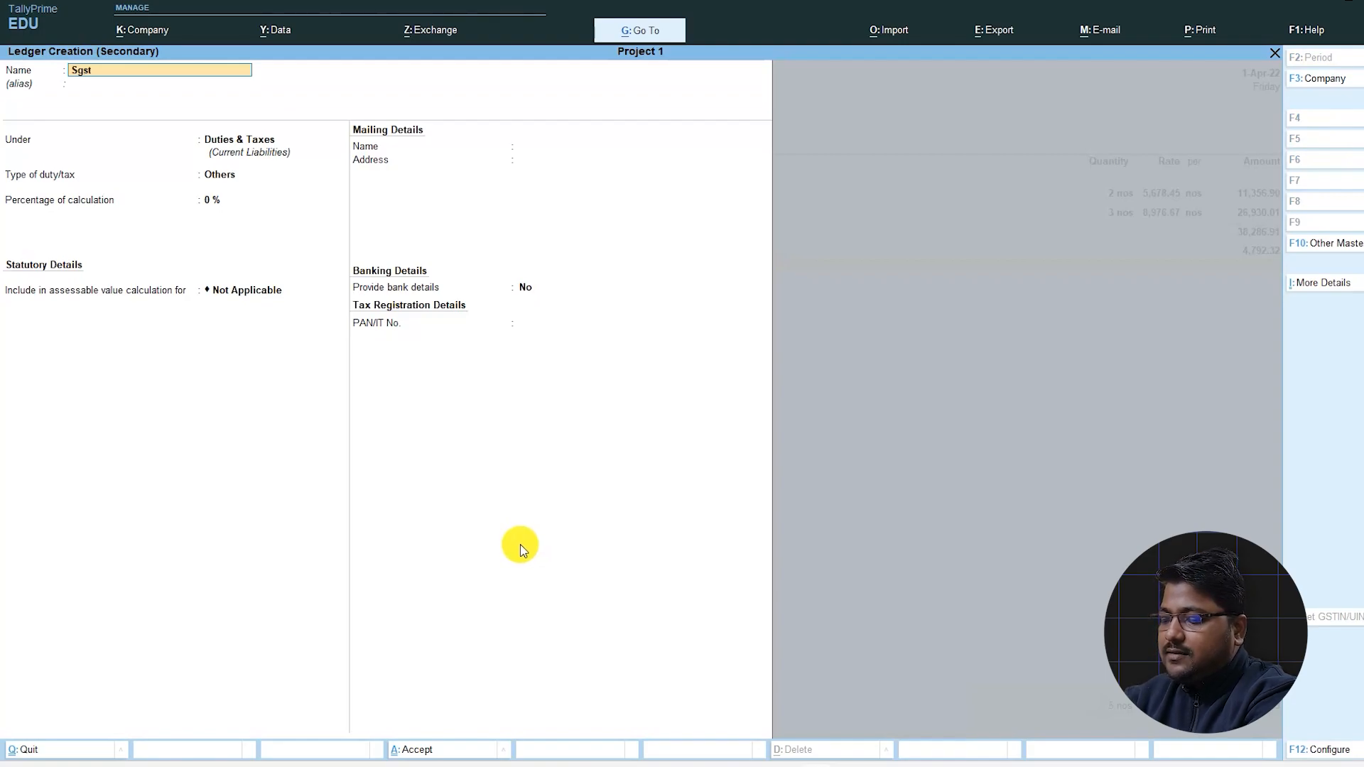
key("Return")
key("Return")
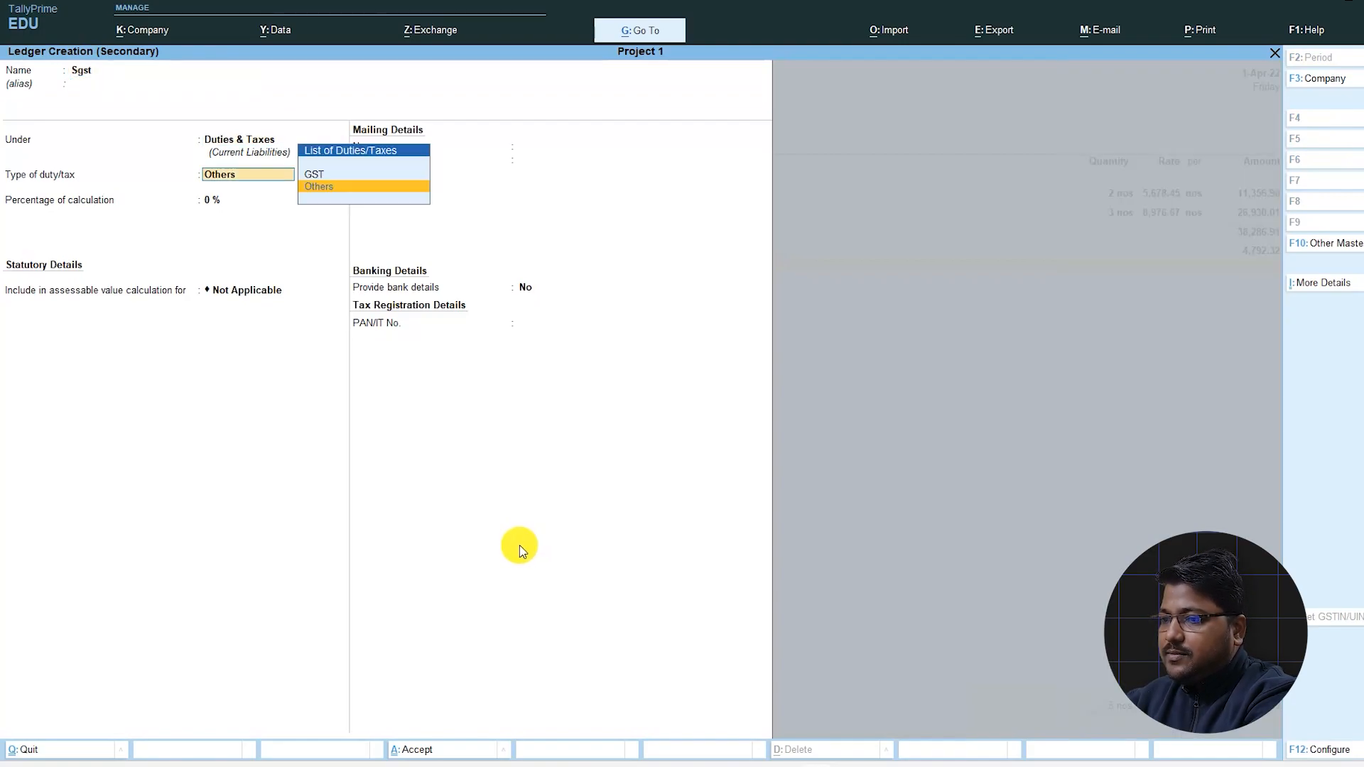
key("Up")
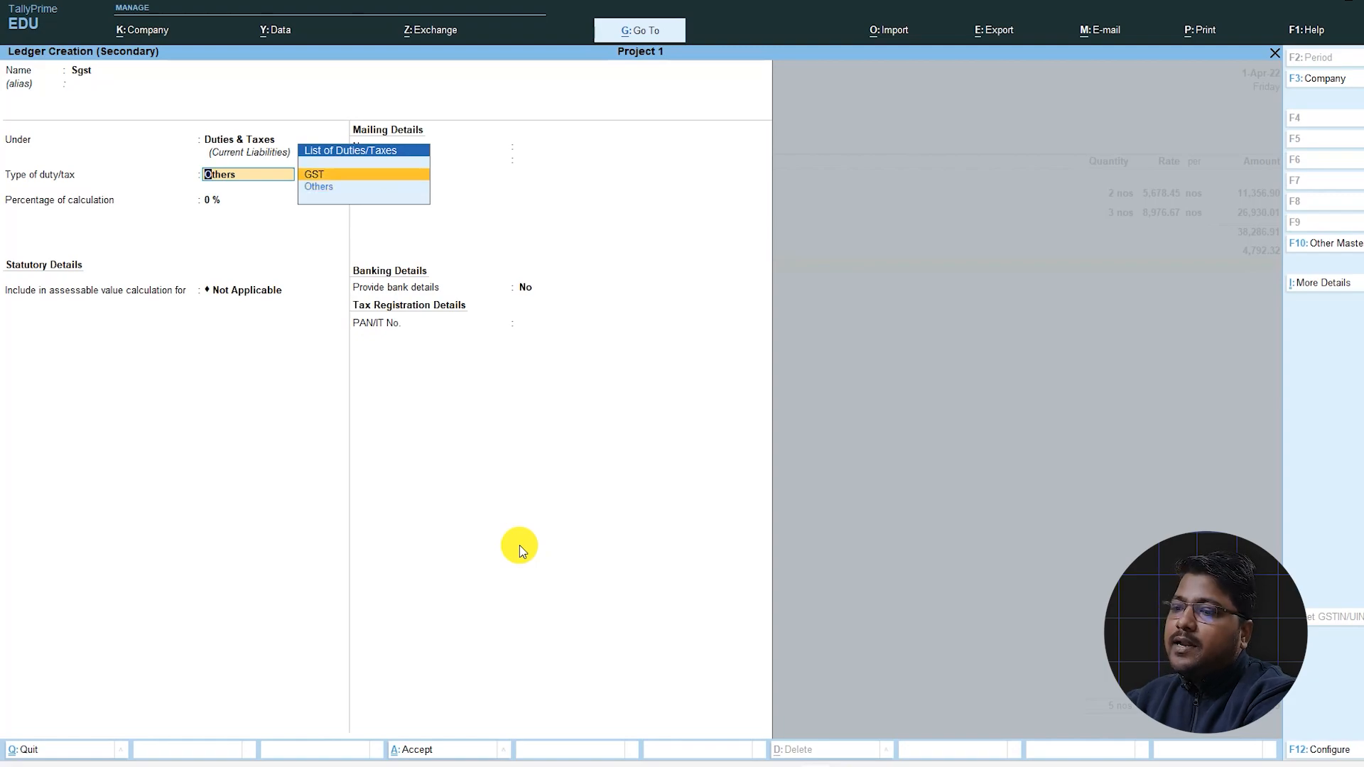
key("Return")
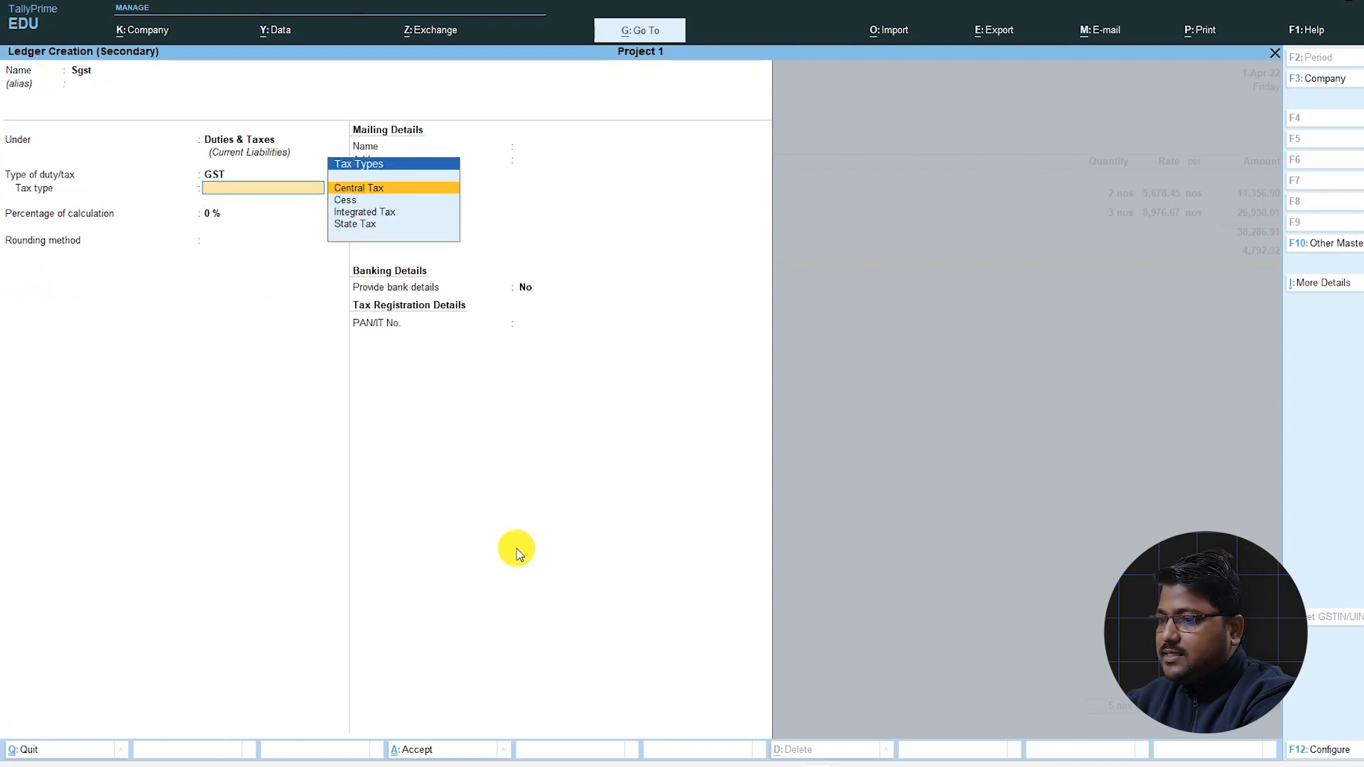
Set Sgst's tax type to State Tax, save the ledger, and accept its voucher line
key("Down")
key("Down")
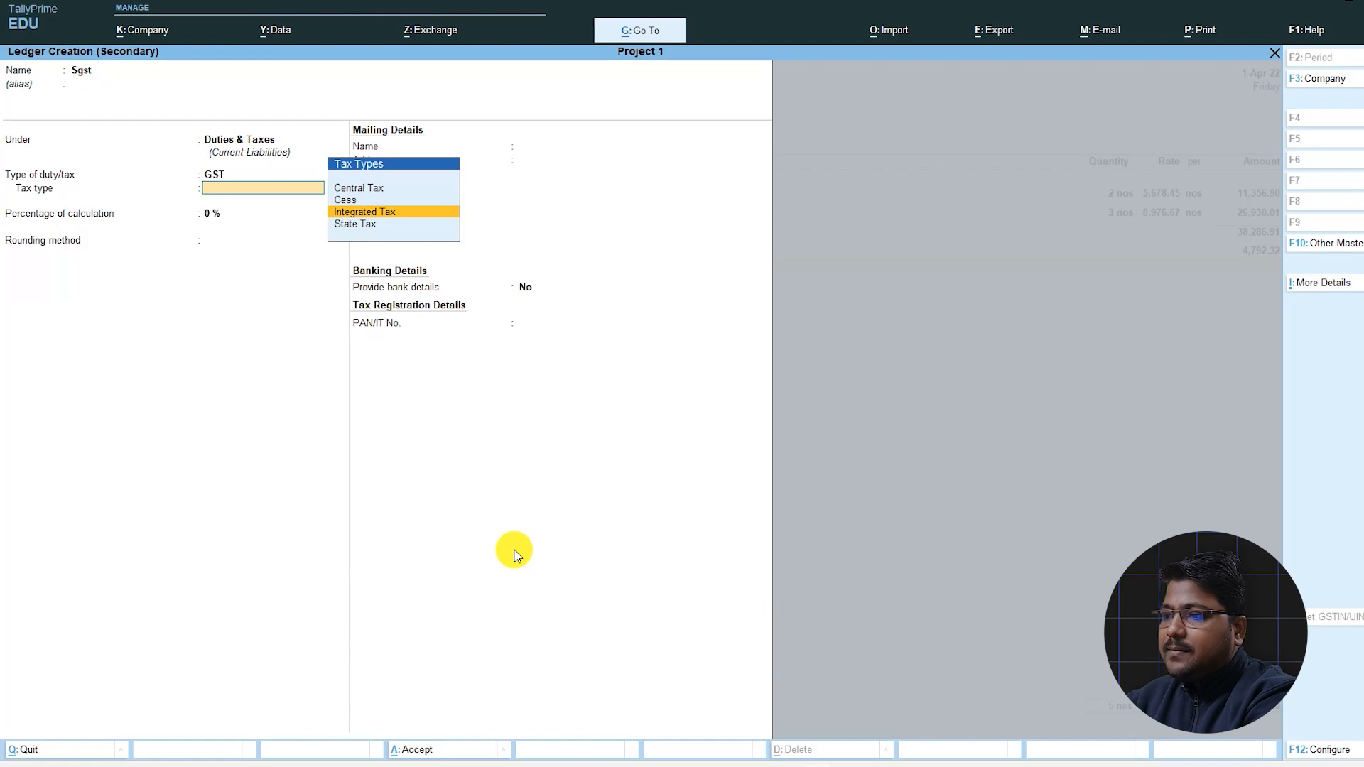
key("Down")
key("Return")
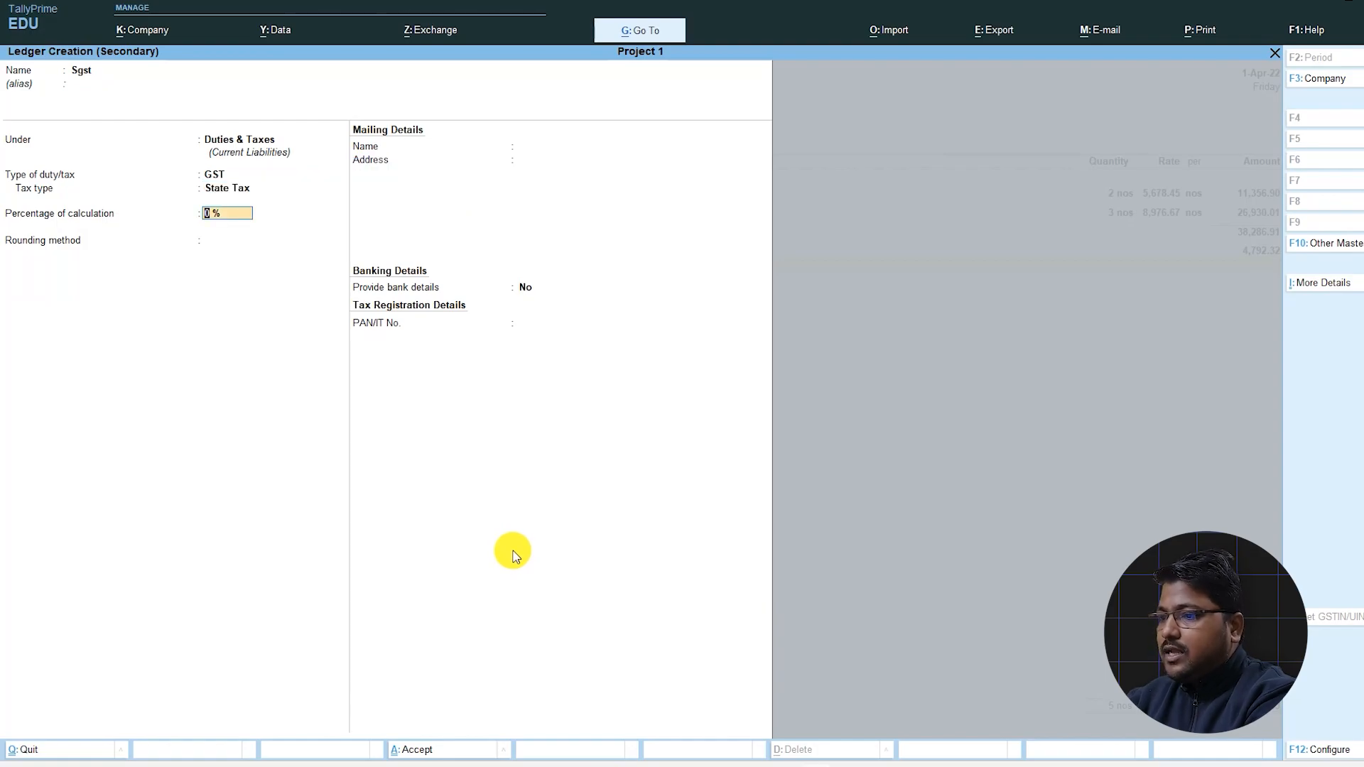
key("ctrl")
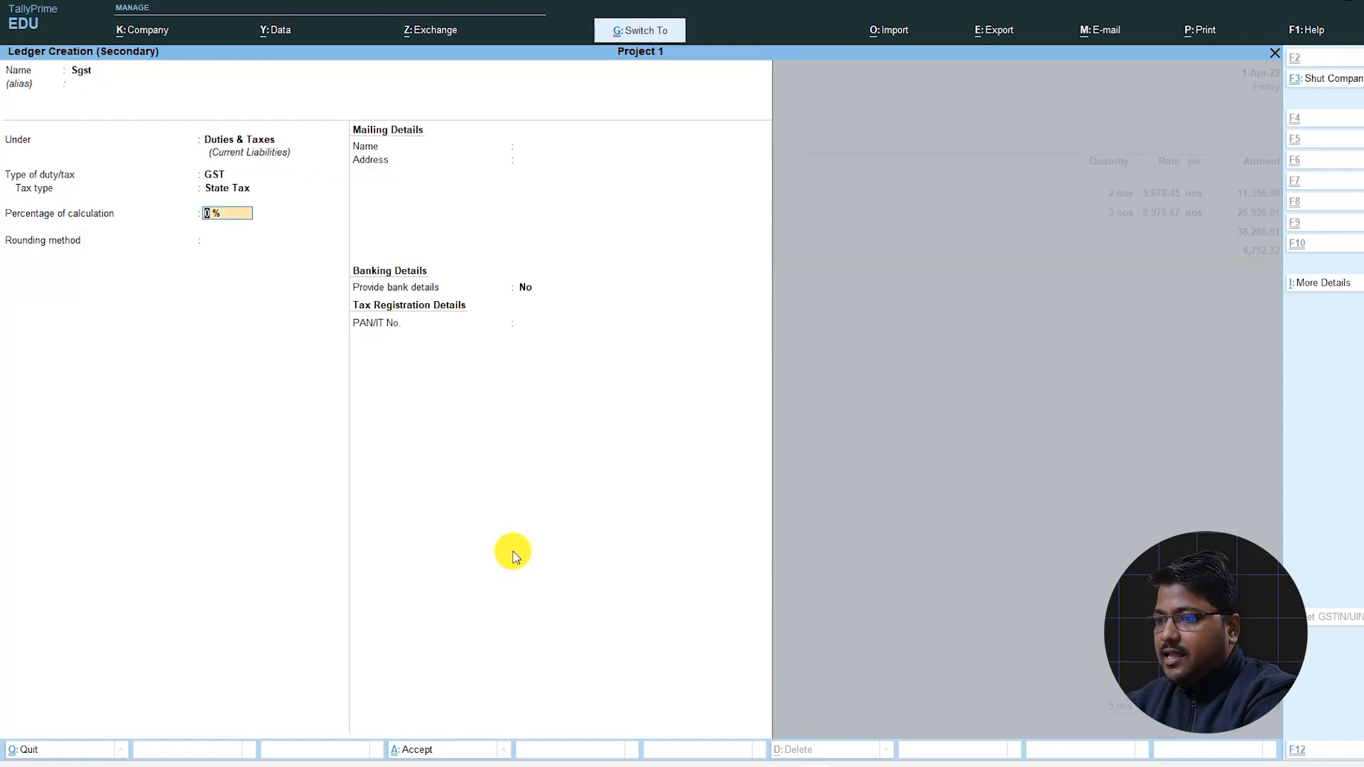
key("ctrl+a")
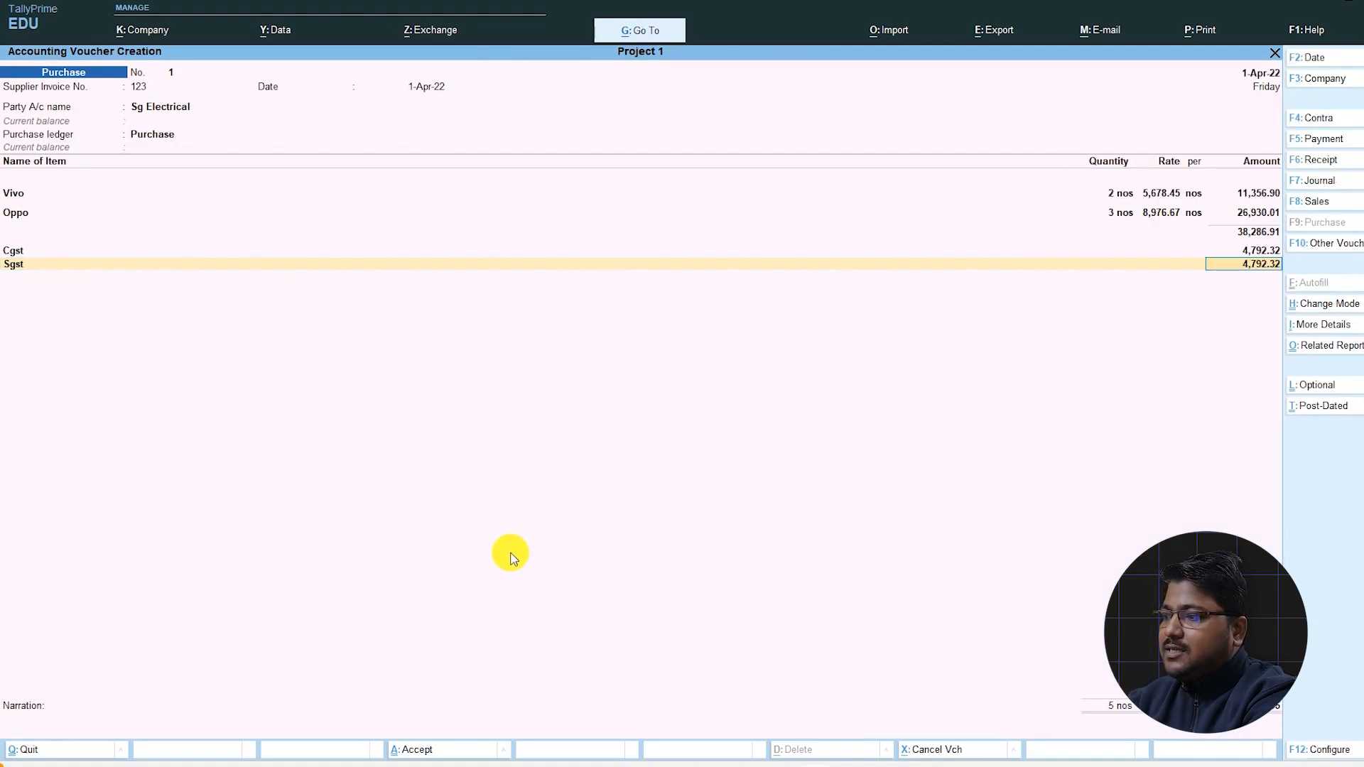
key("Return")
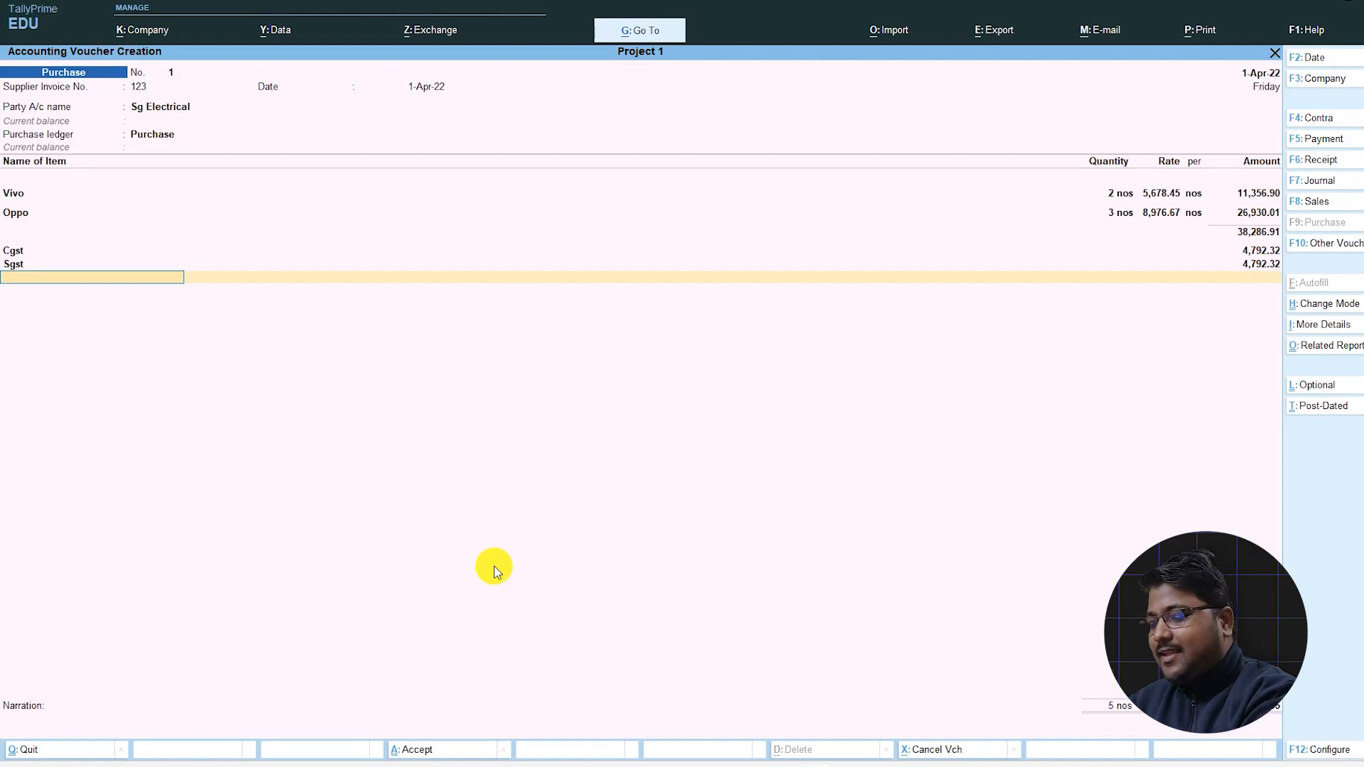
Create a ledger named Round Off from the next voucher line and place it under Indirect Expenses
key("alt+c")
type("Roun")
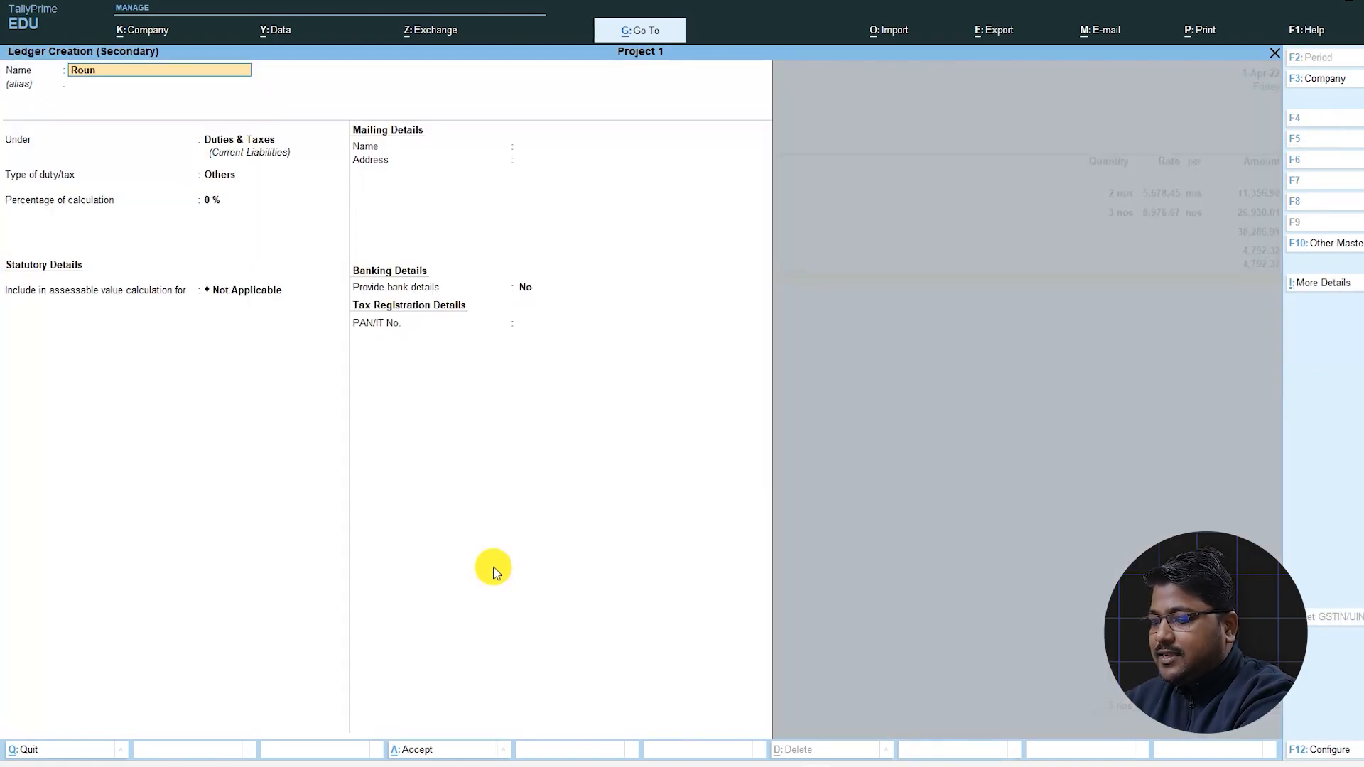
type("d off")
key("Return")
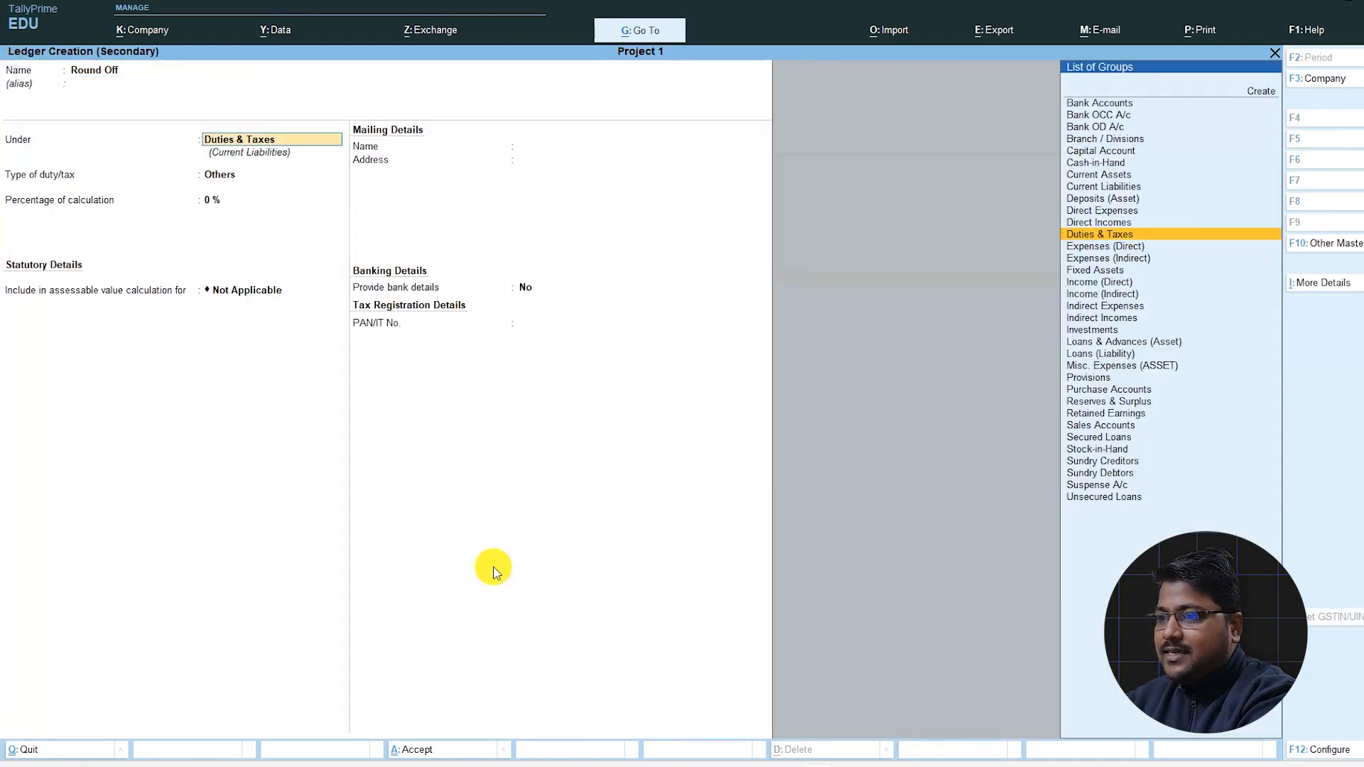
type("Indi")
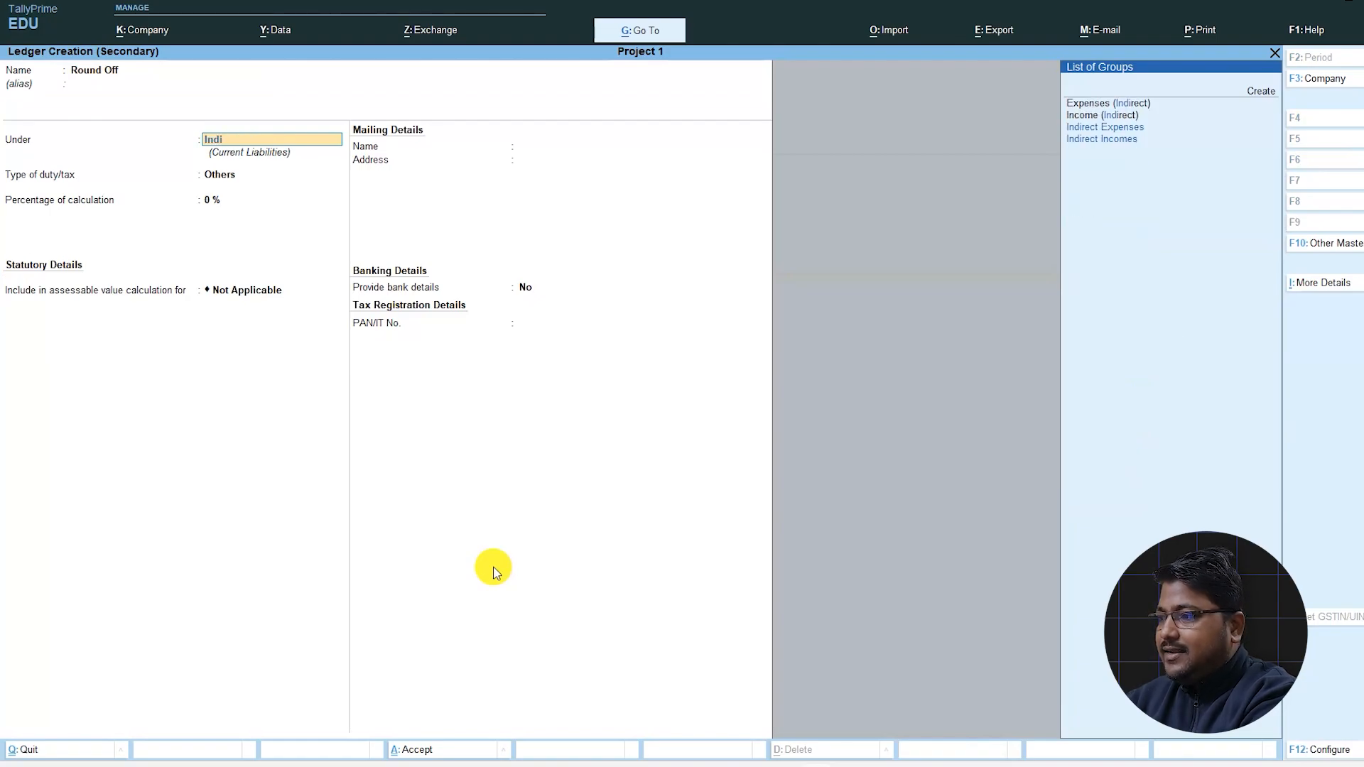
key("Return")
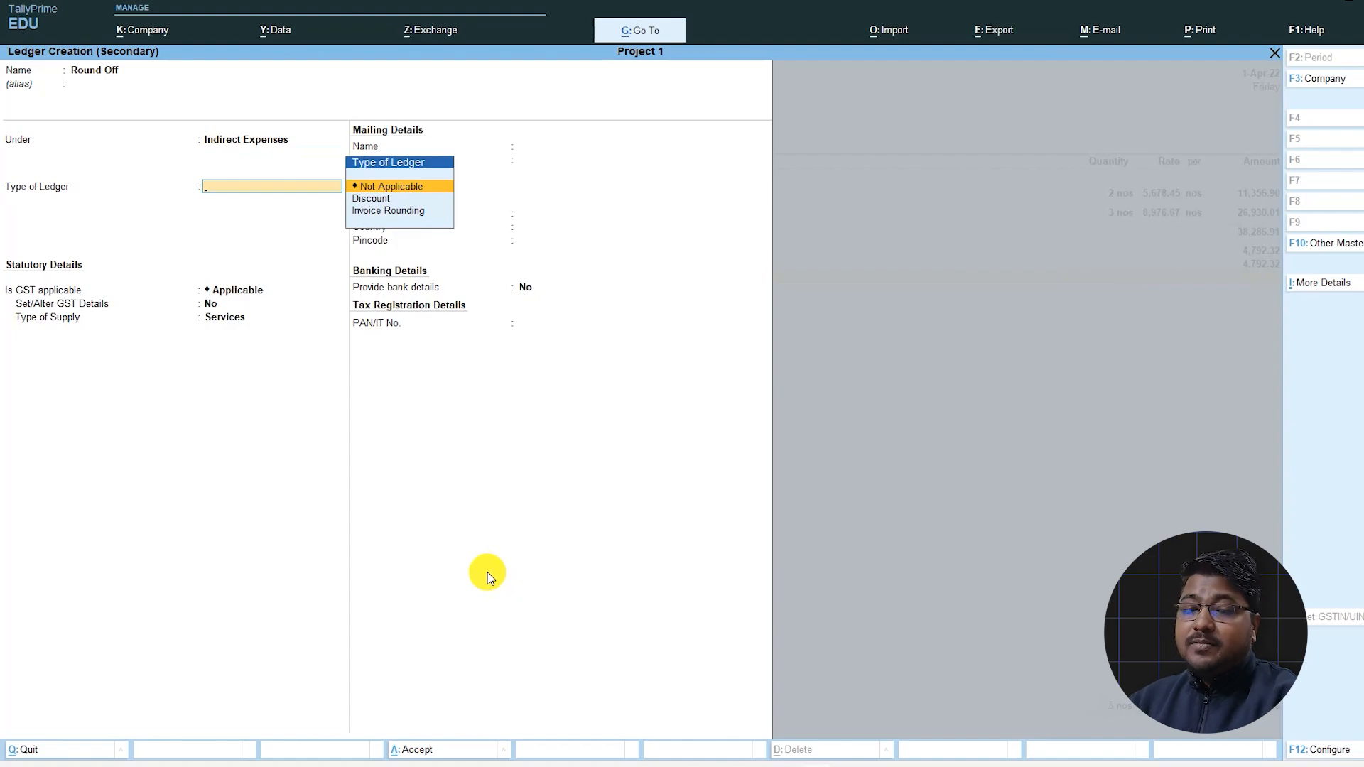
Make Round Off an Invoice Rounding ledger with Normal Rounding and limit 1, save it, and accept its voucher line
key("Down")
key("Down")
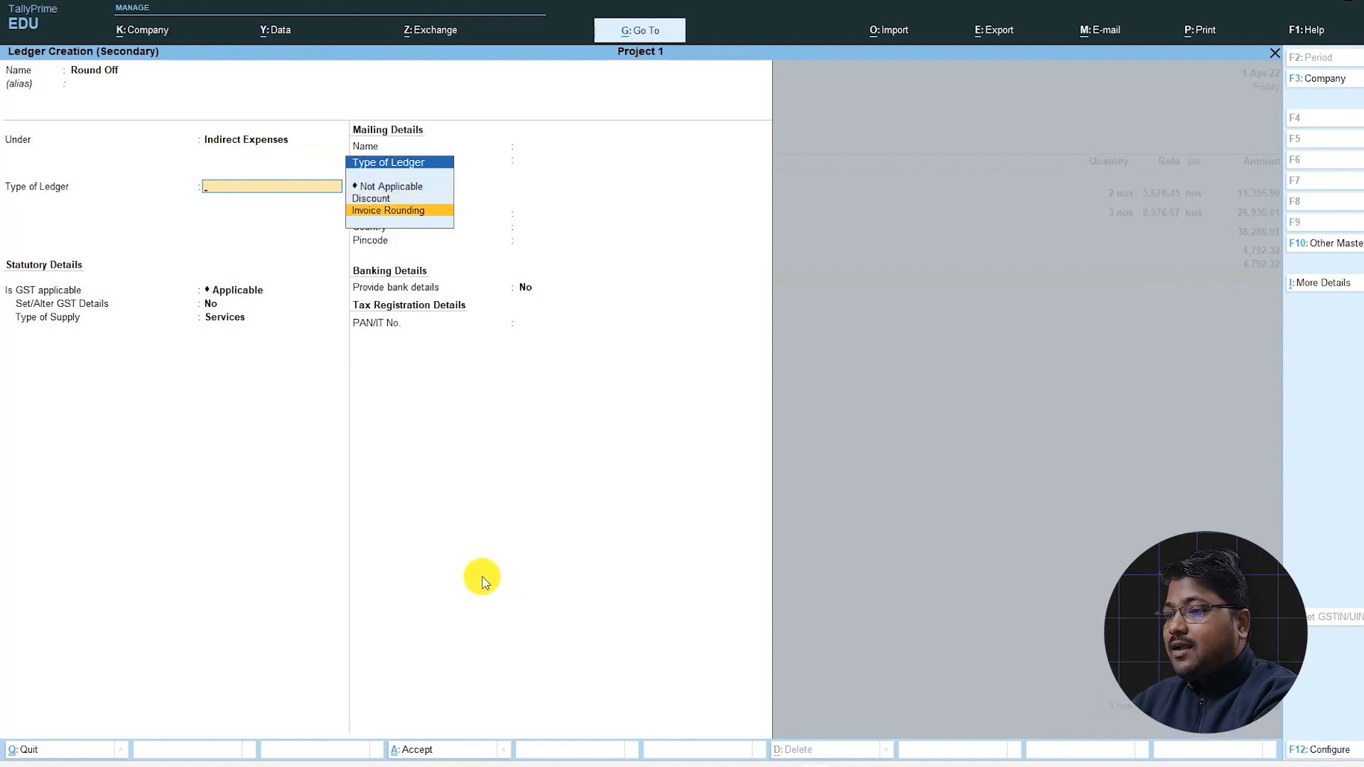
key("Return")
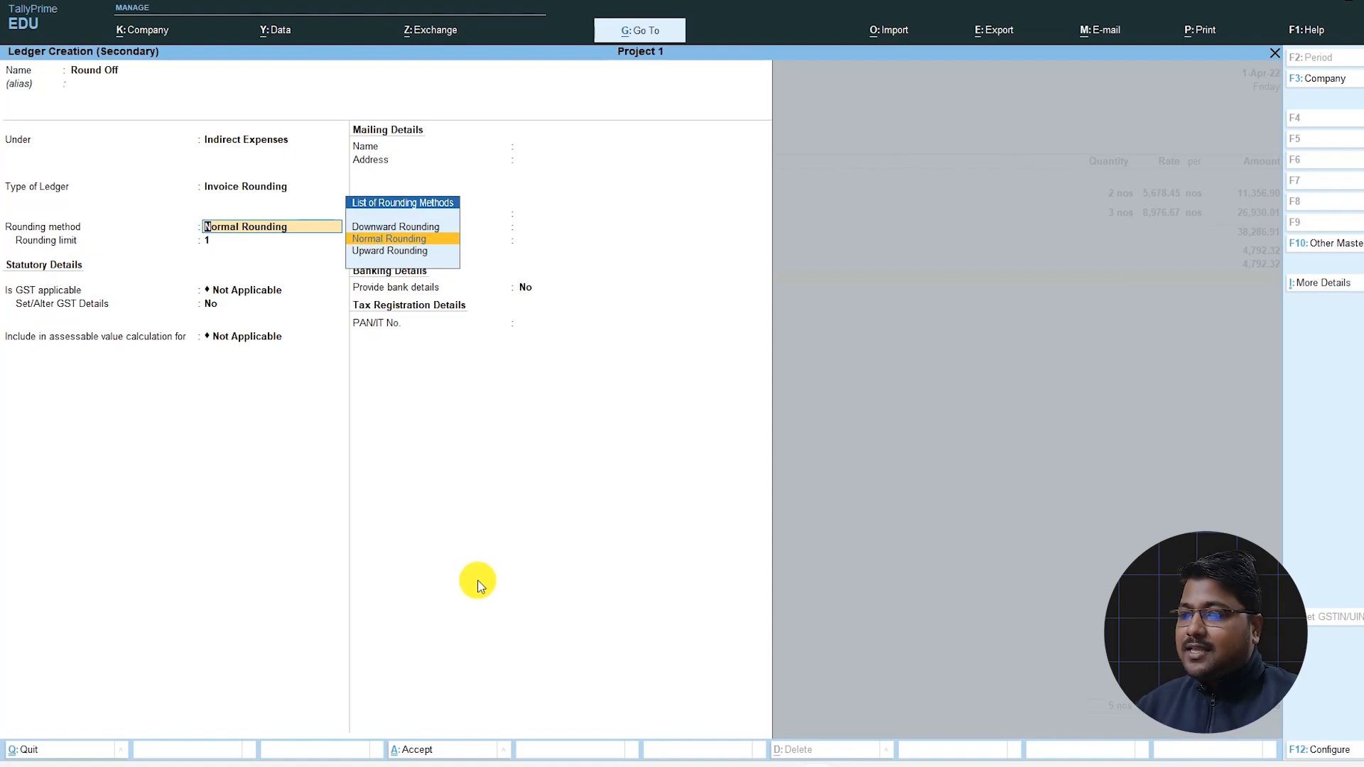
key("Down")
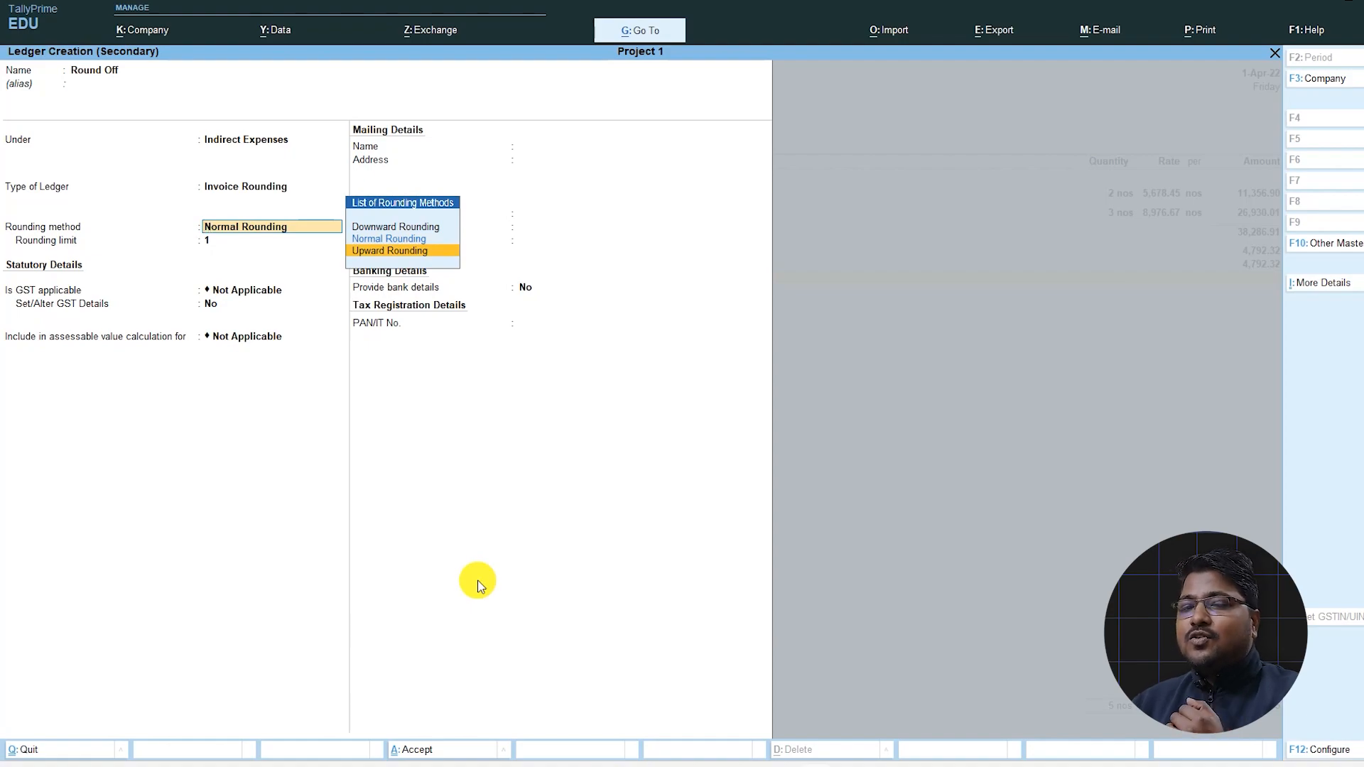
key("Up")
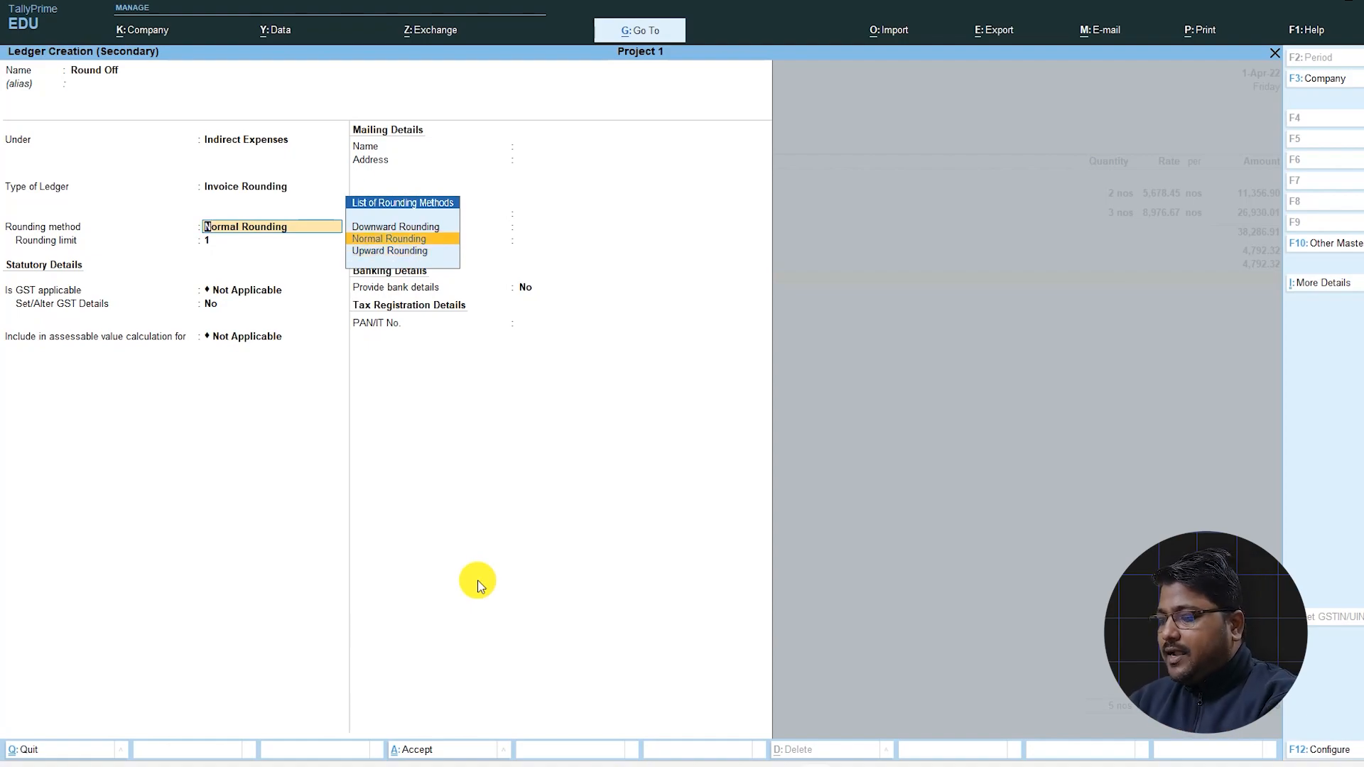
key("Return")
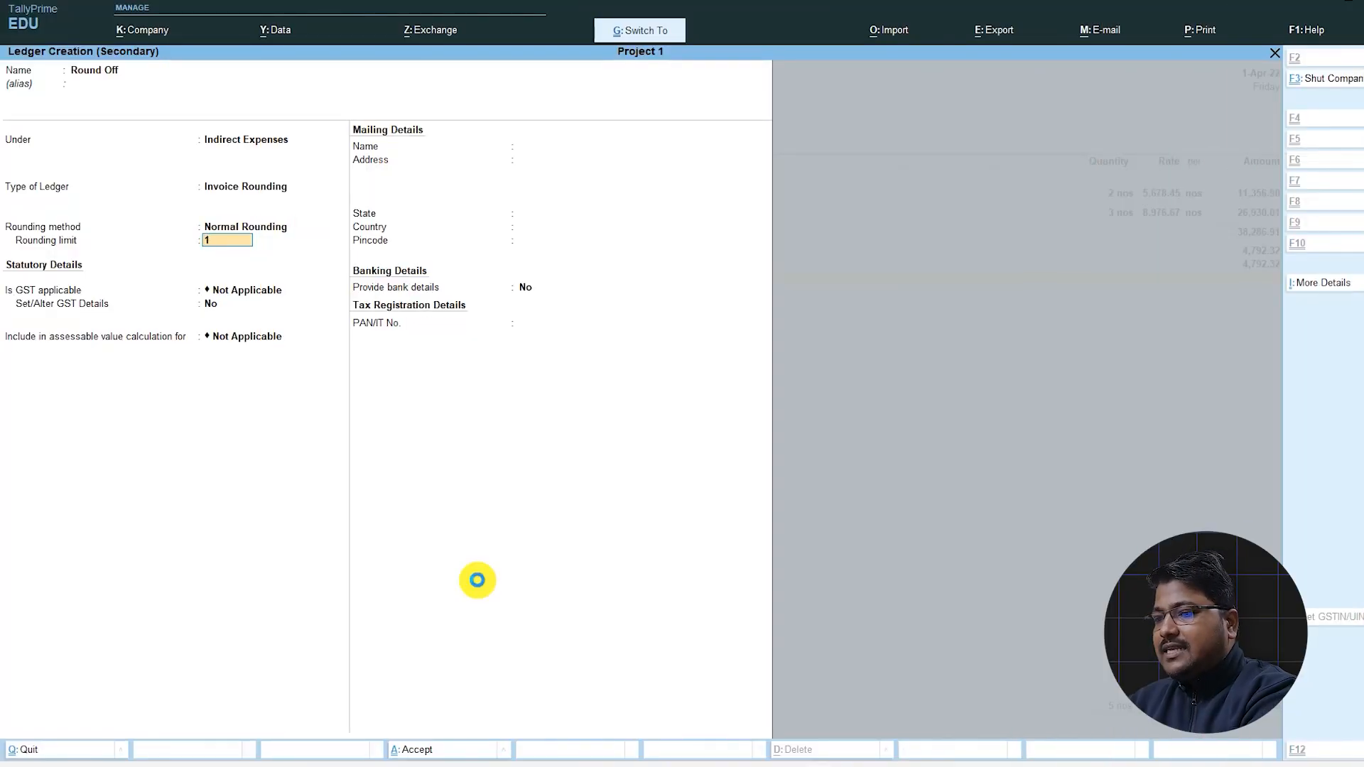
key("ctrl+a")
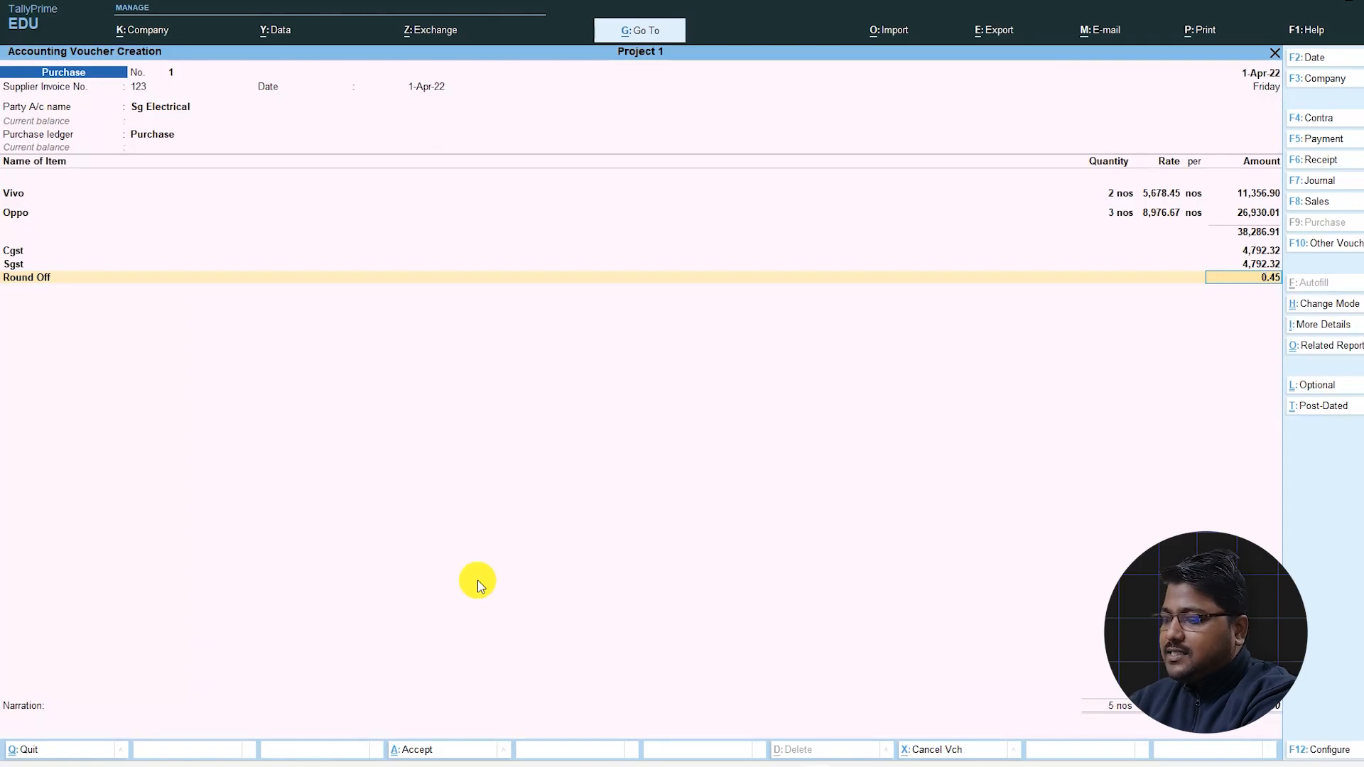
key("Return")
Finish the ledger lines, record Sg Electrical's bill as New Ref 123 for the full amount, and save the purchase voucher
key("Return")
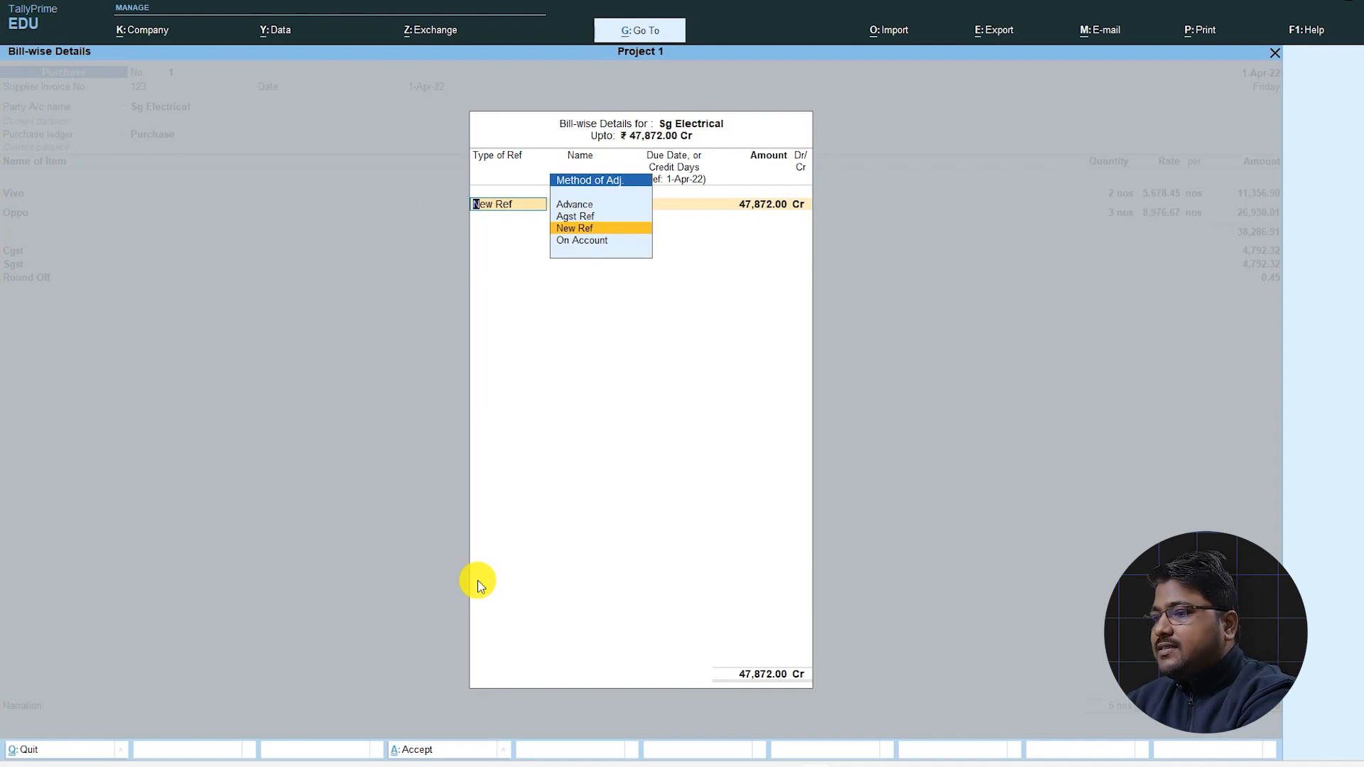
key("Return")
key("Return")
key("Return")
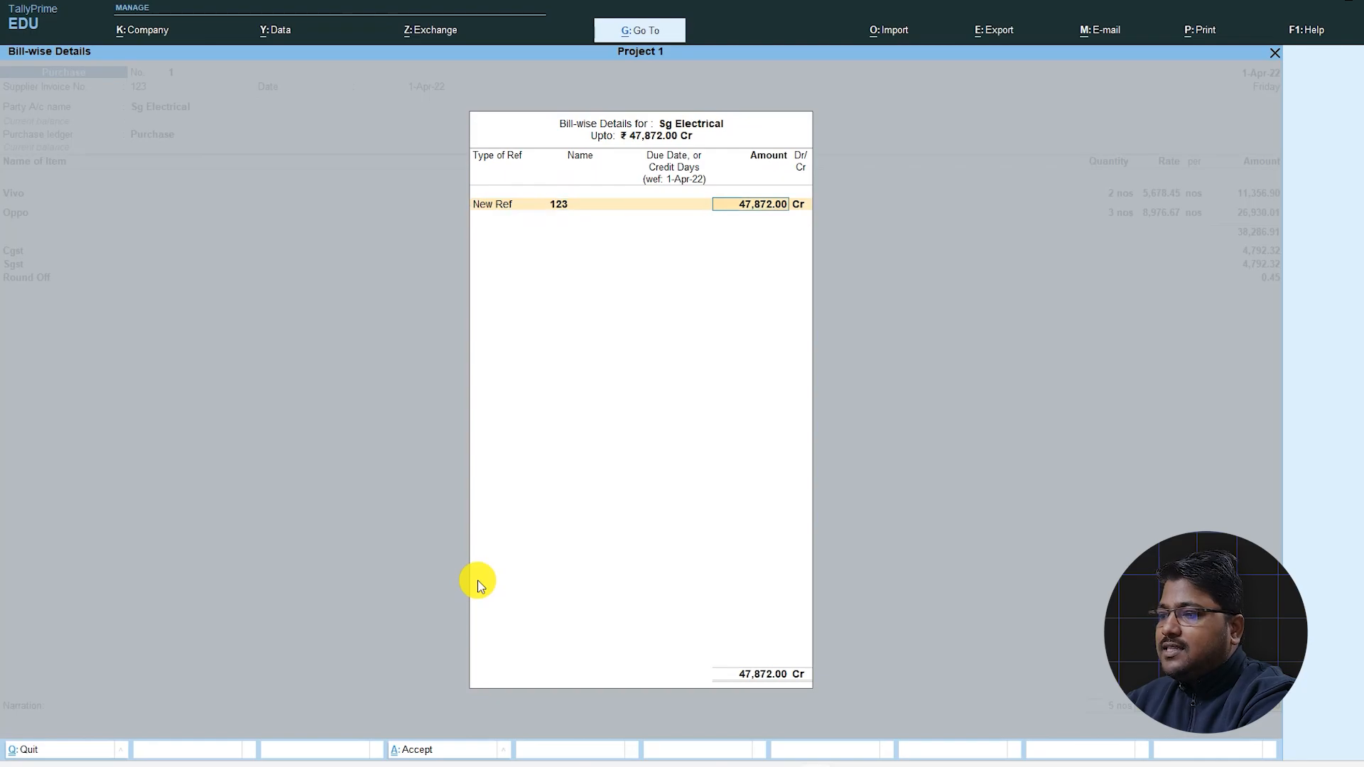
key("Return")
key("Return")
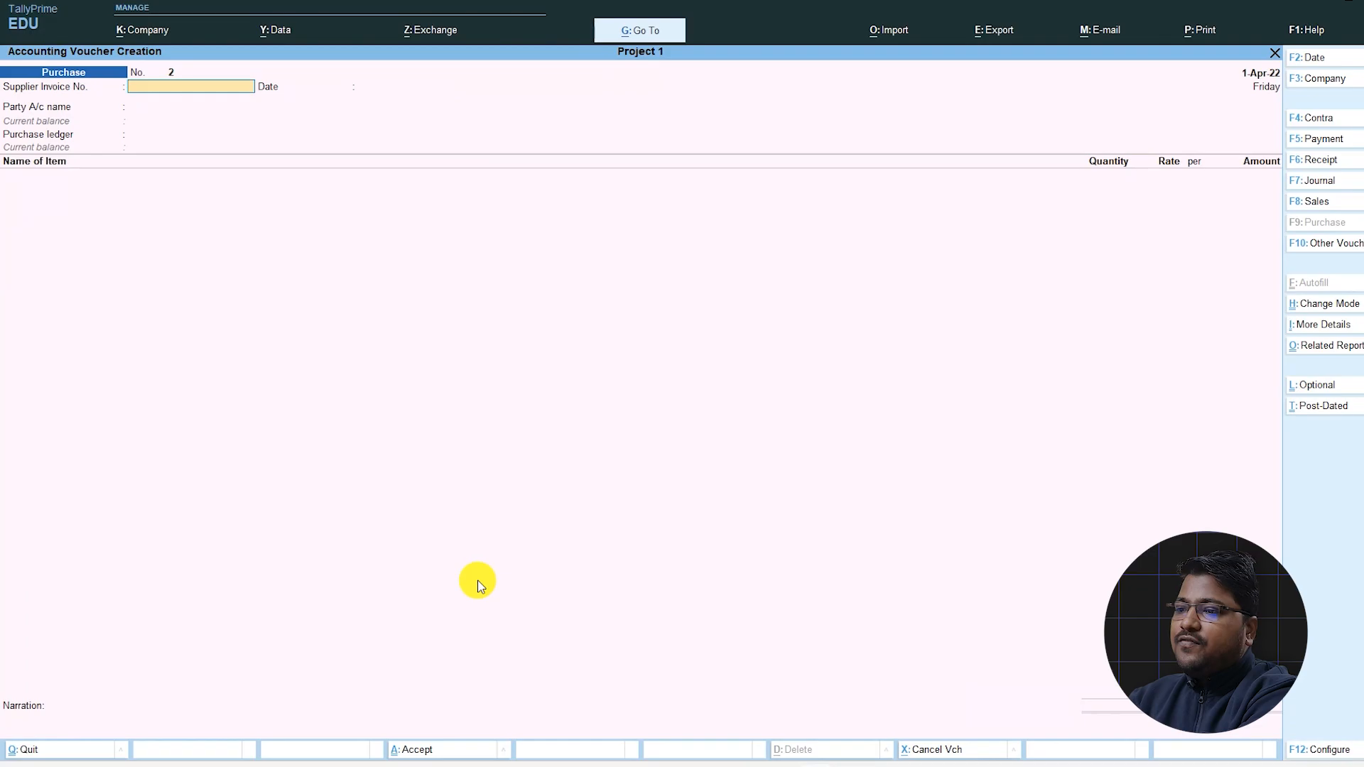
Leave voucher entry, show the Day Book in detail, and open the Sg Electrical purchase voucher
key("Escape")
key("Up")
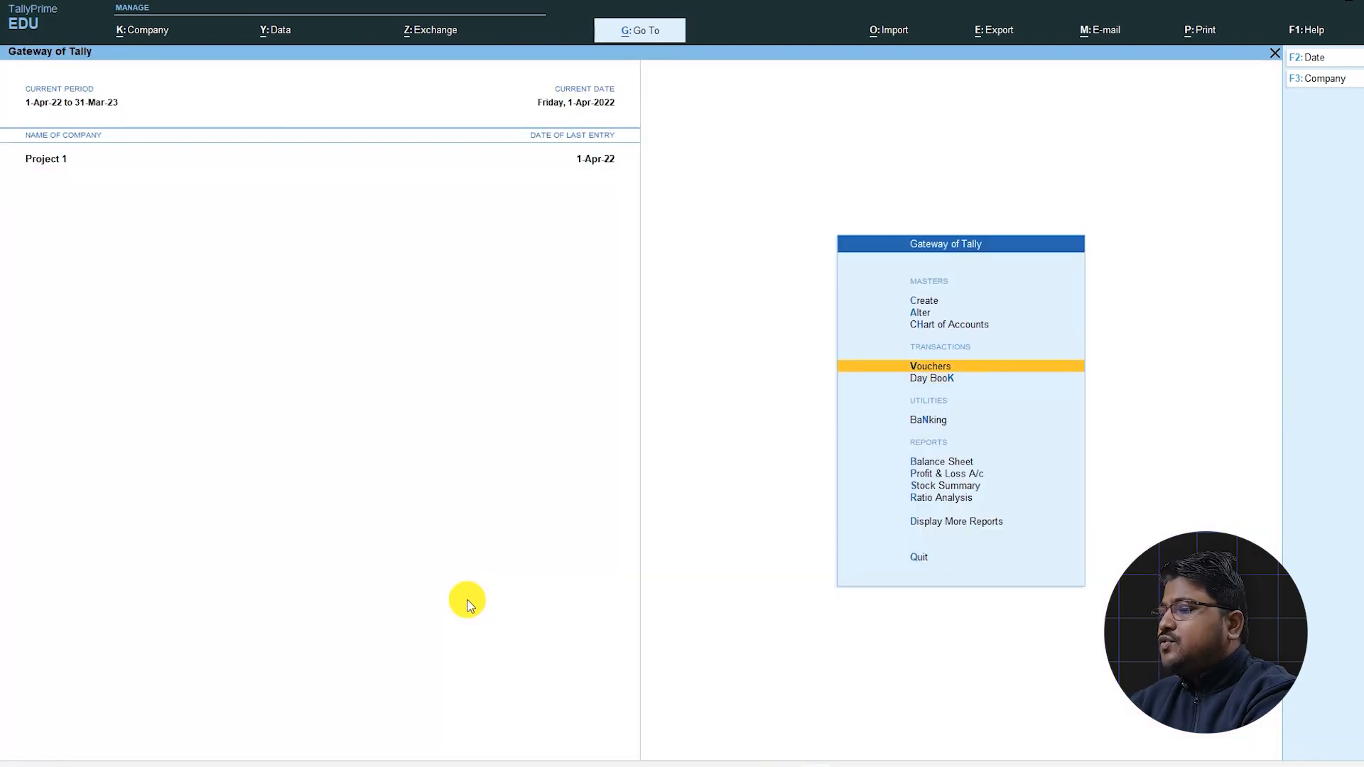
key("Down")
key("Return")
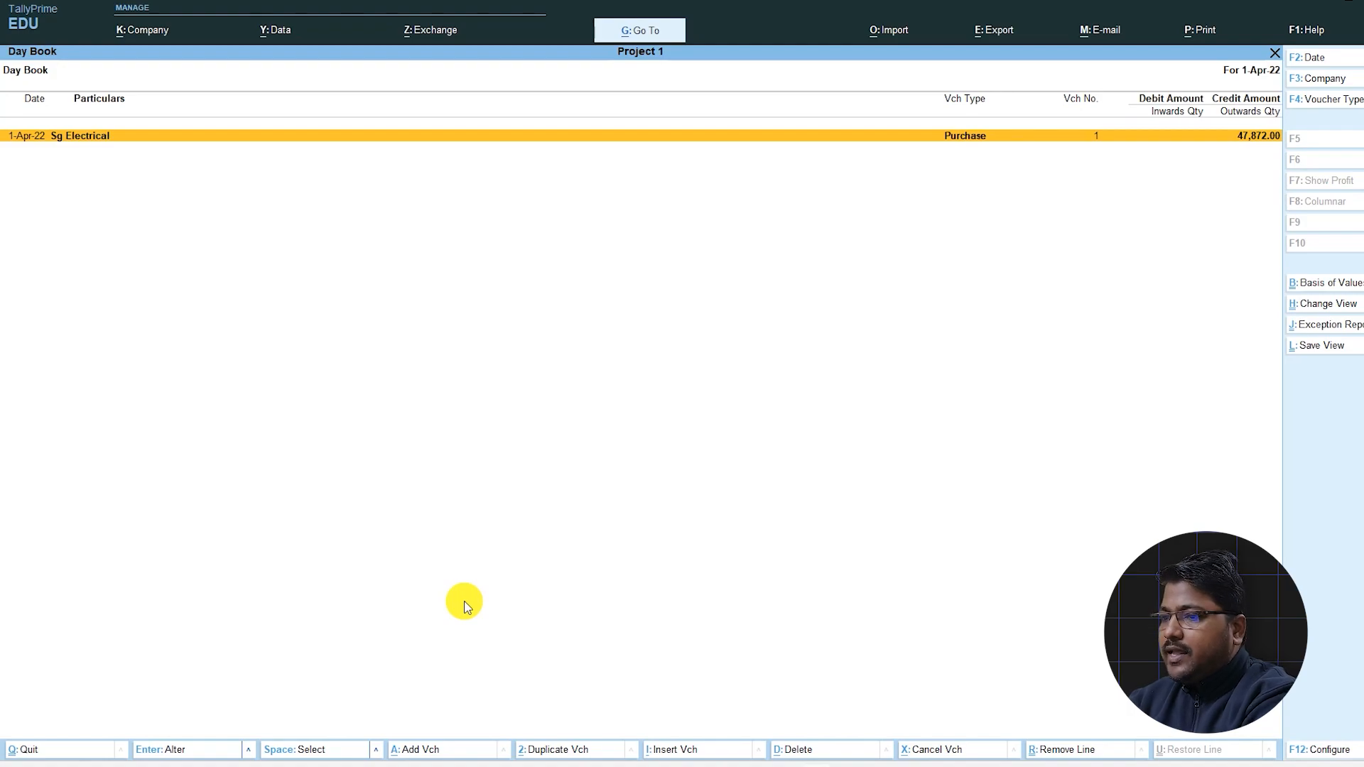
key("alt+F5")
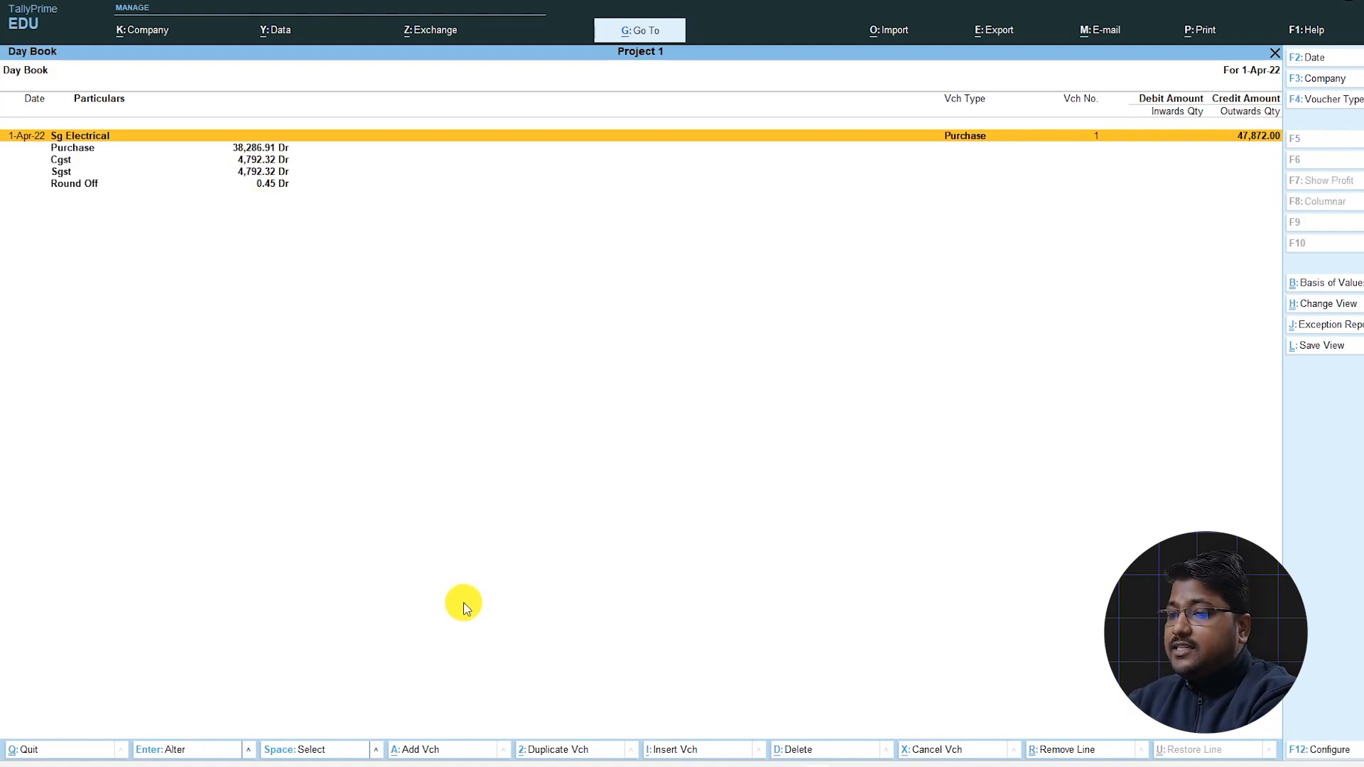
key("Return")
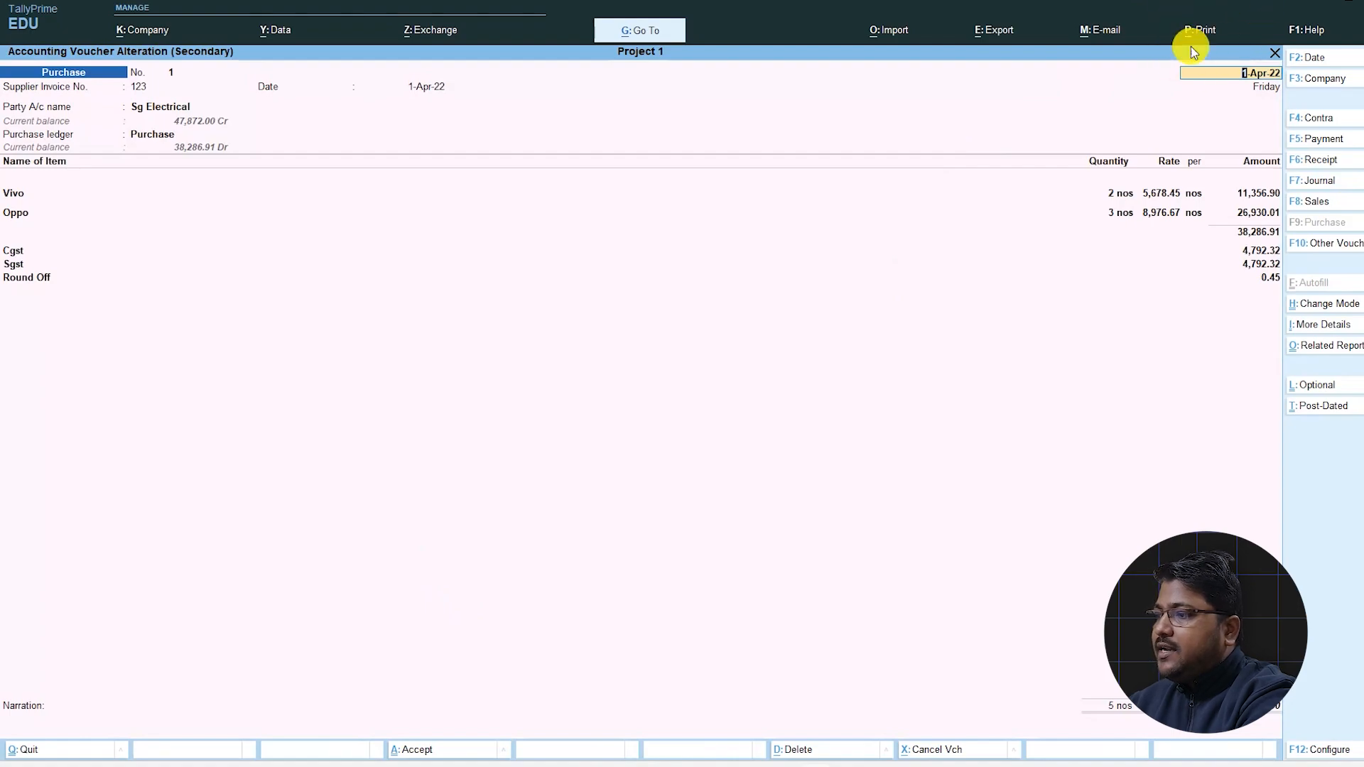
Bring up the print settings for the current purchase voucher
key("ctrl")
key("alt+p")
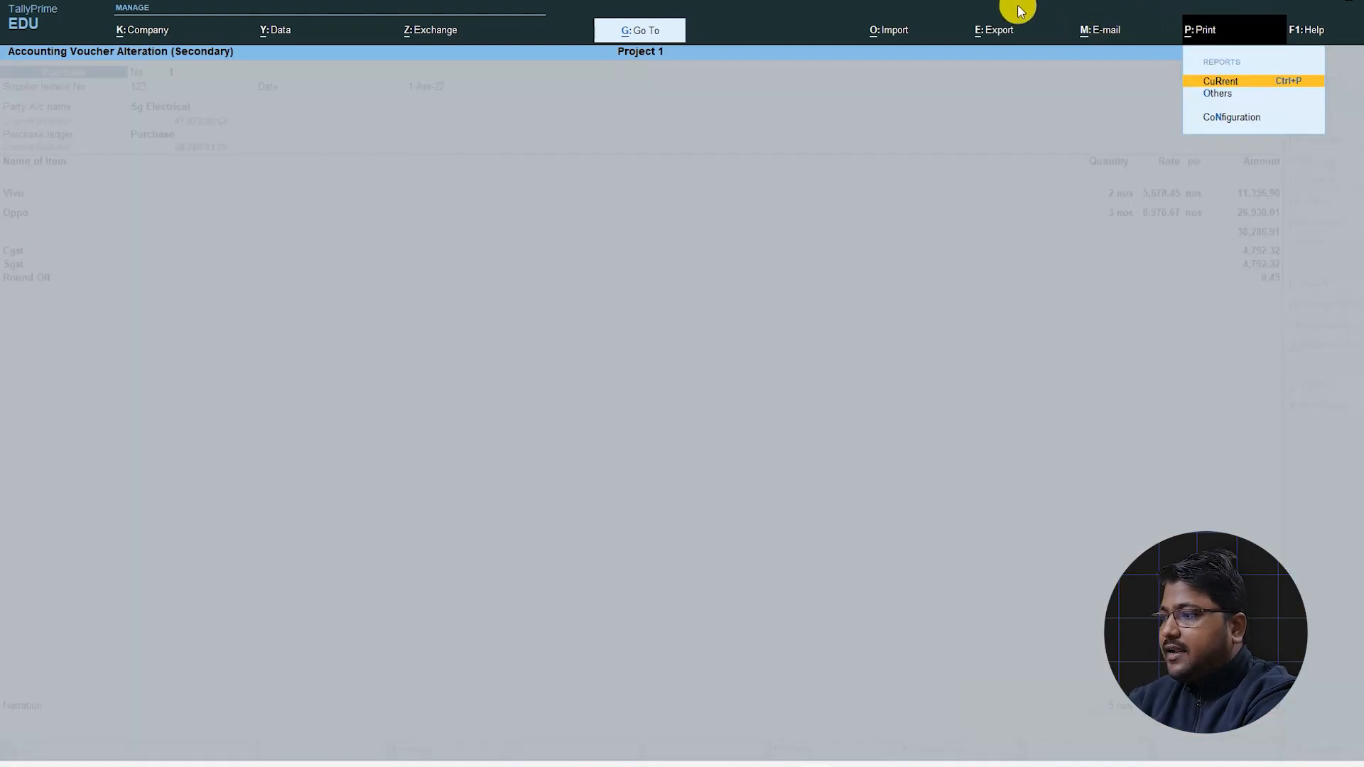
key("Return")
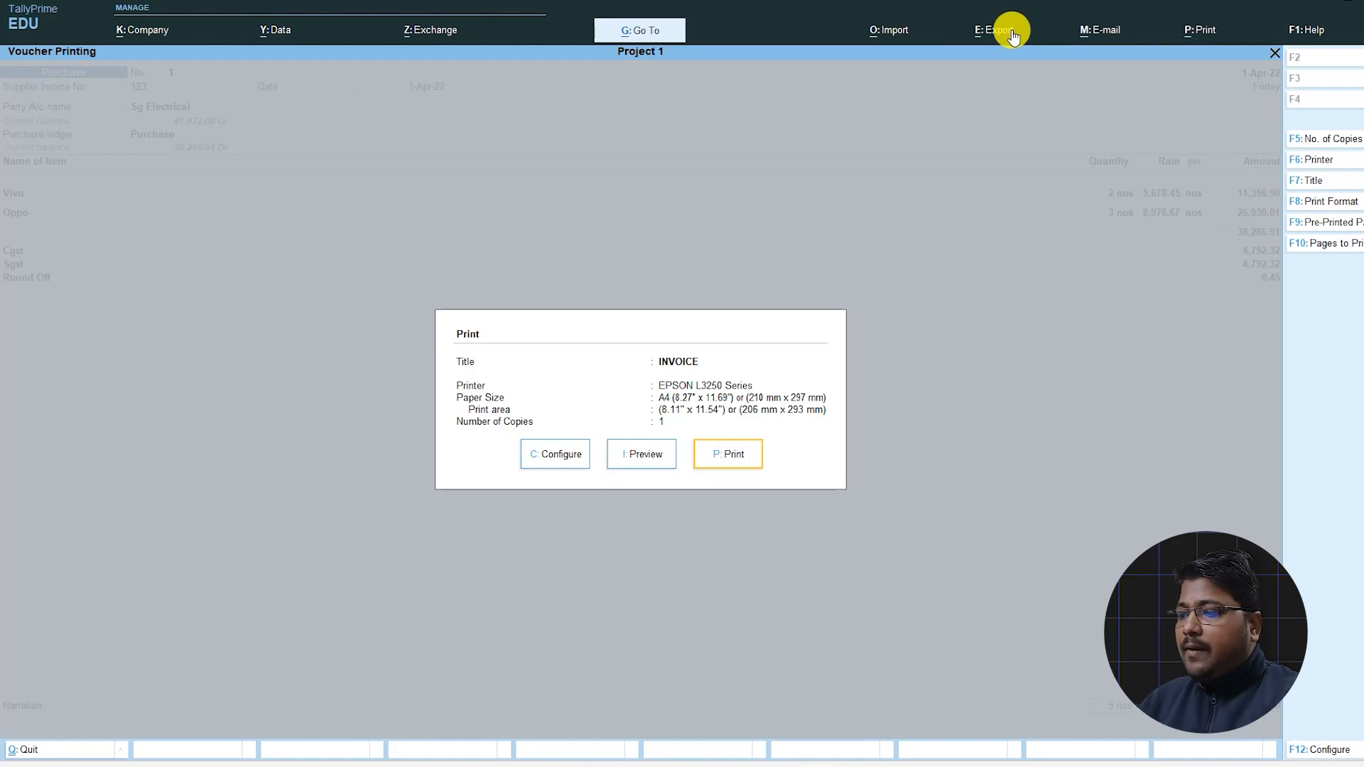
Examine the print configuration options under Voucher Details, then close the configuration without changes
key("c")
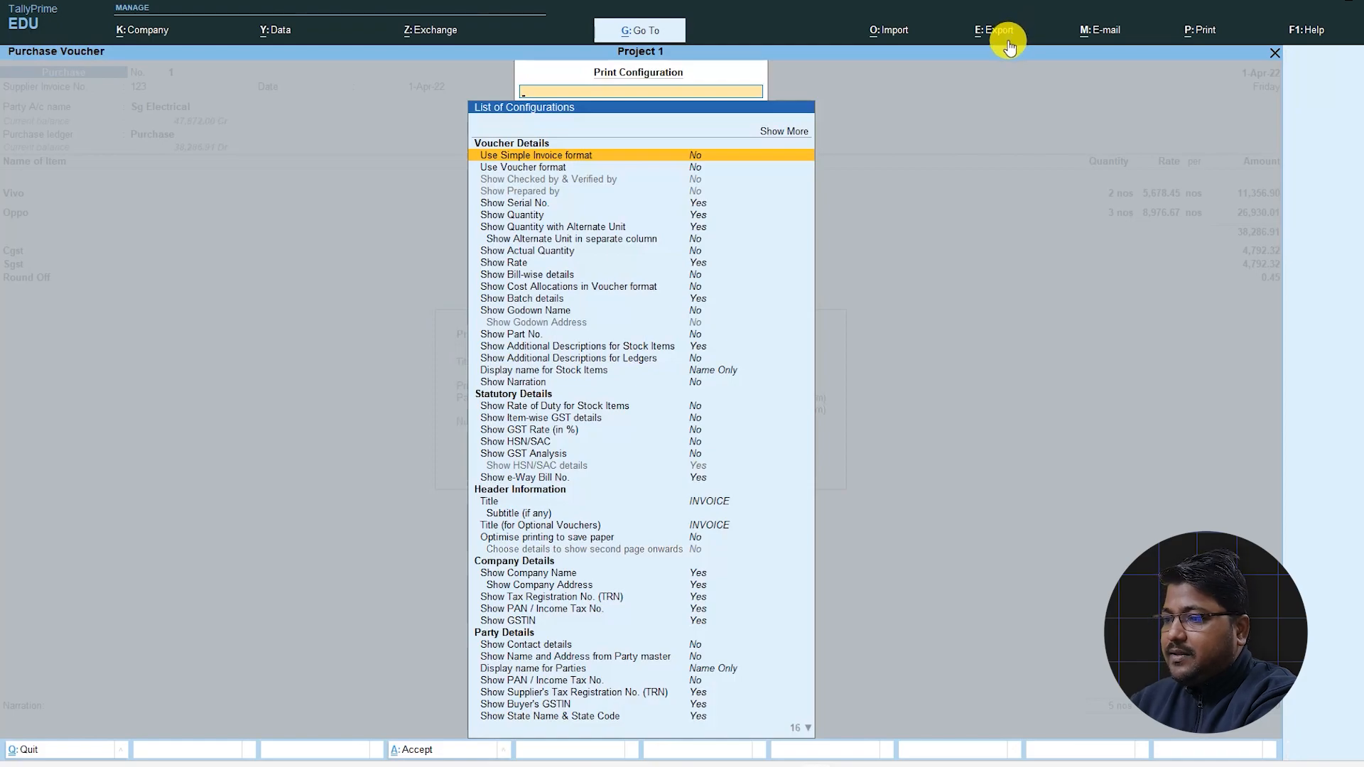
key("Down")
key("Down")
key("Down")
key("Down")
key("Down")
key("Down")
key("Down")
key("Down")
key("Down")
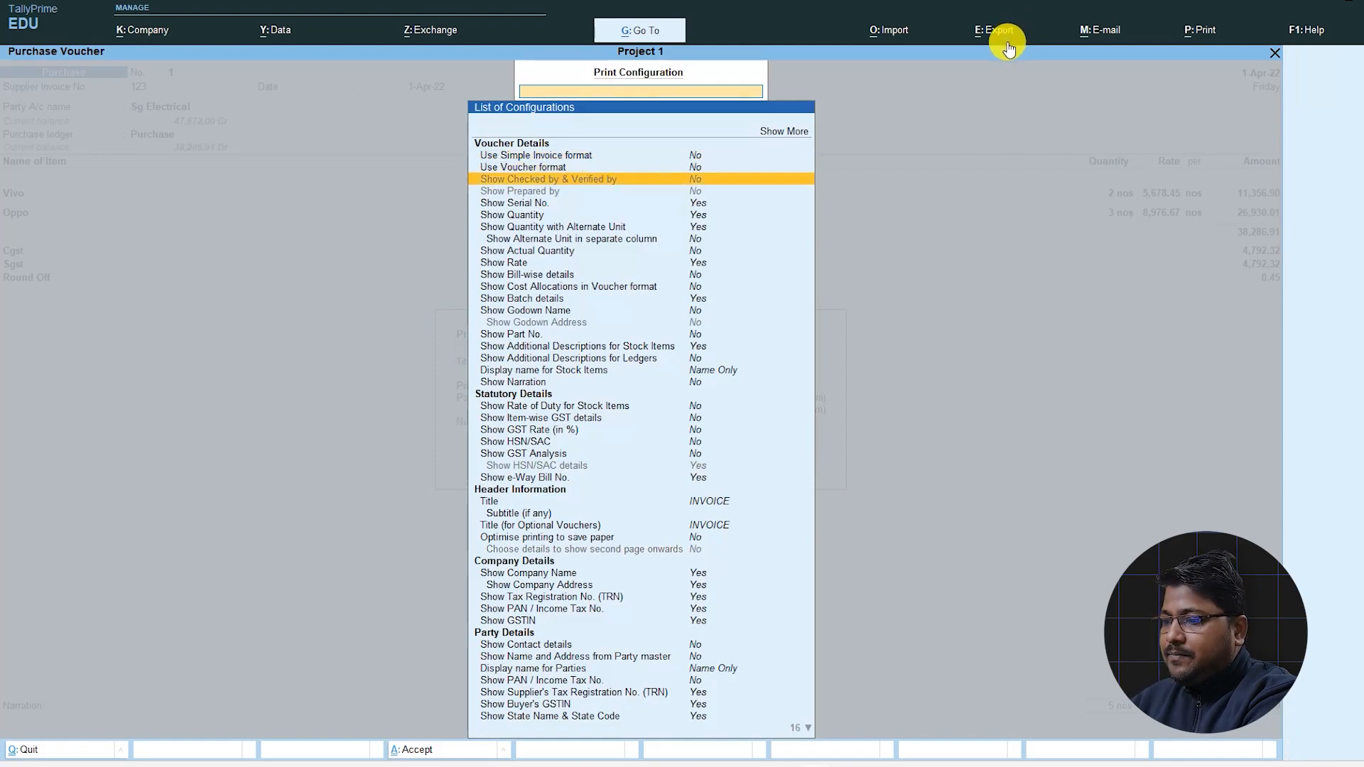
key("Down")
key("Down")
key("Down")
key("Down")
key("Down")
key("Down")
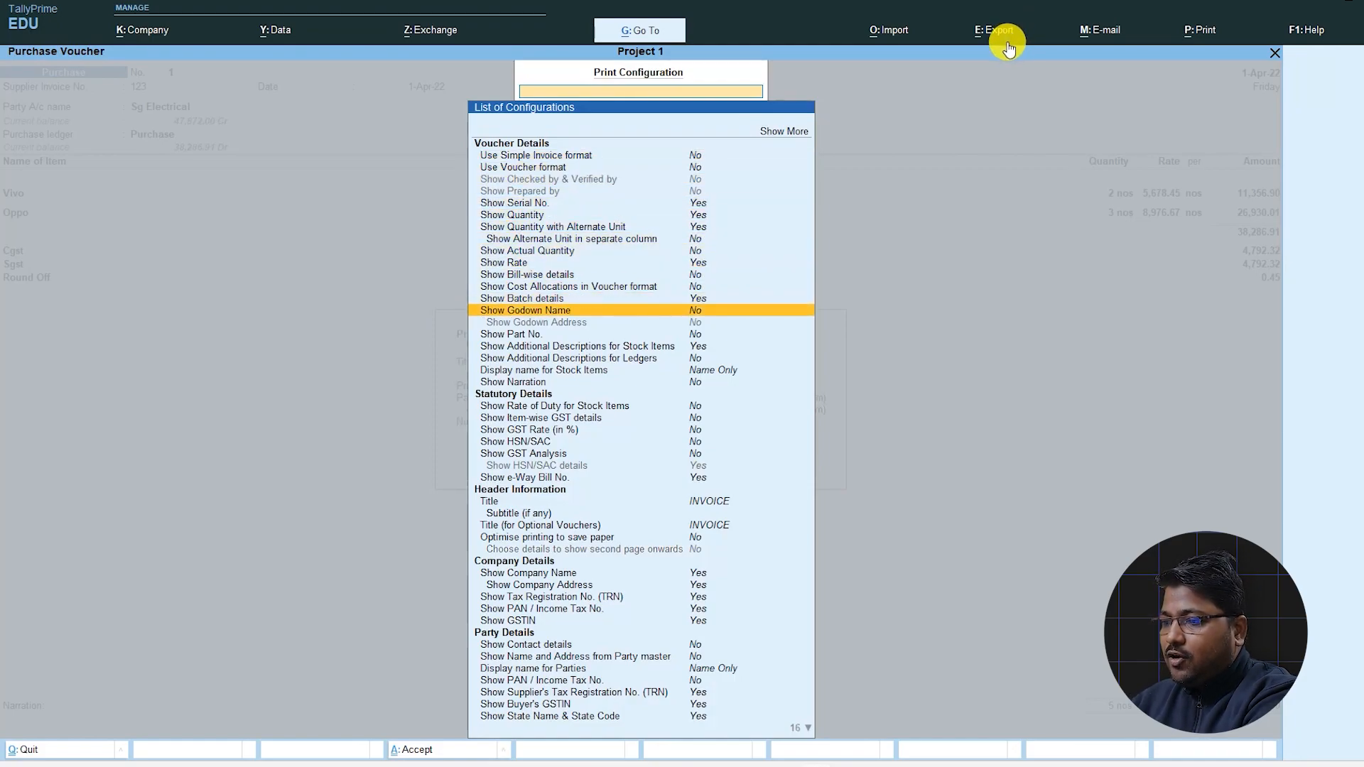
key("Escape")
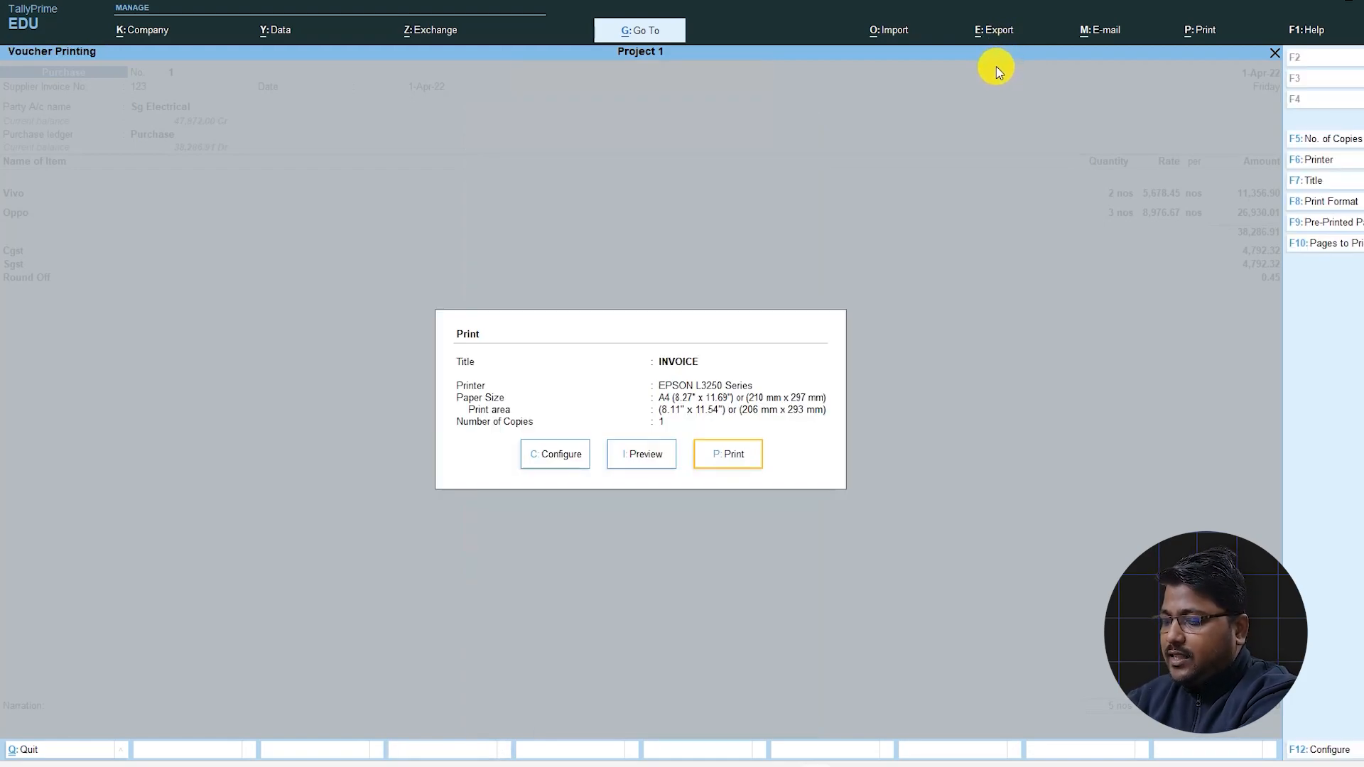
Preview the printed invoice and examine its Cgst, Sgst and Round Off lines
key("i")
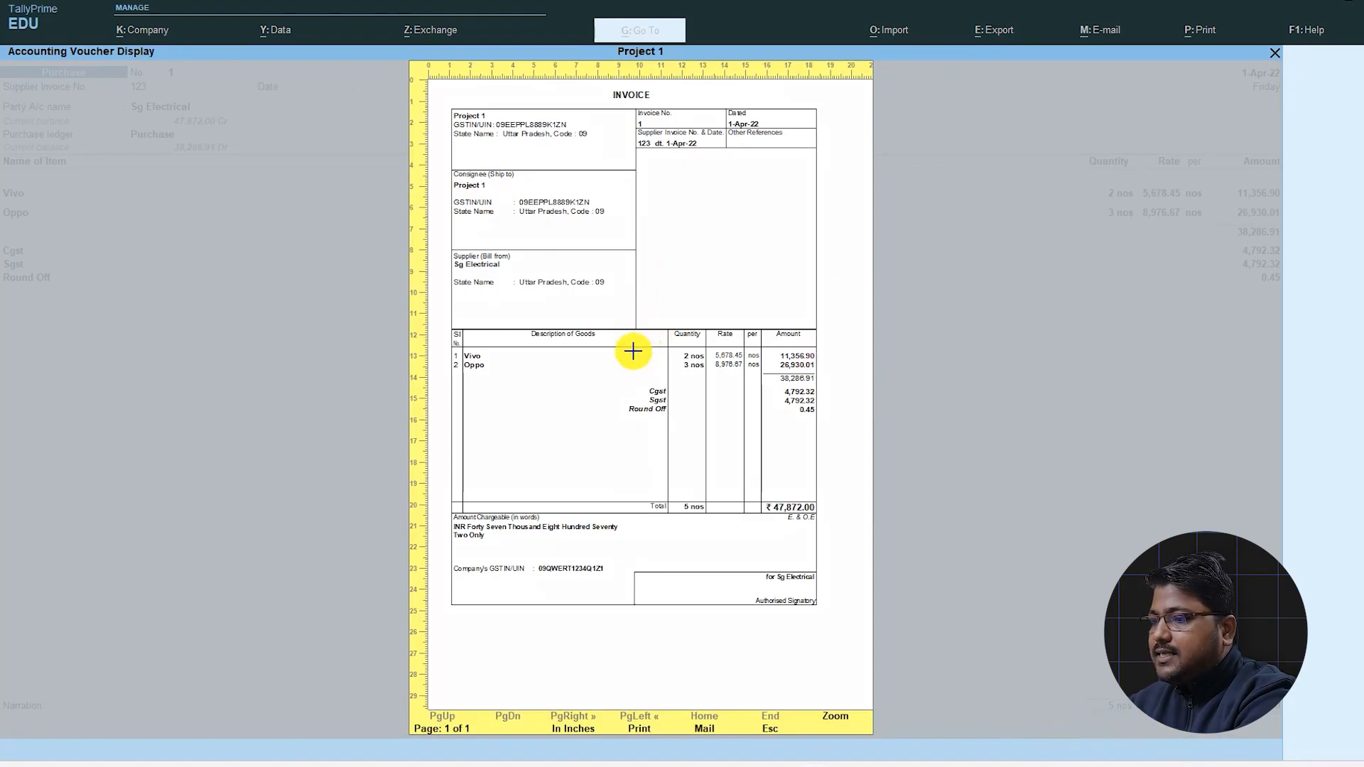
left_click_drag(594, 359, 697, 427)
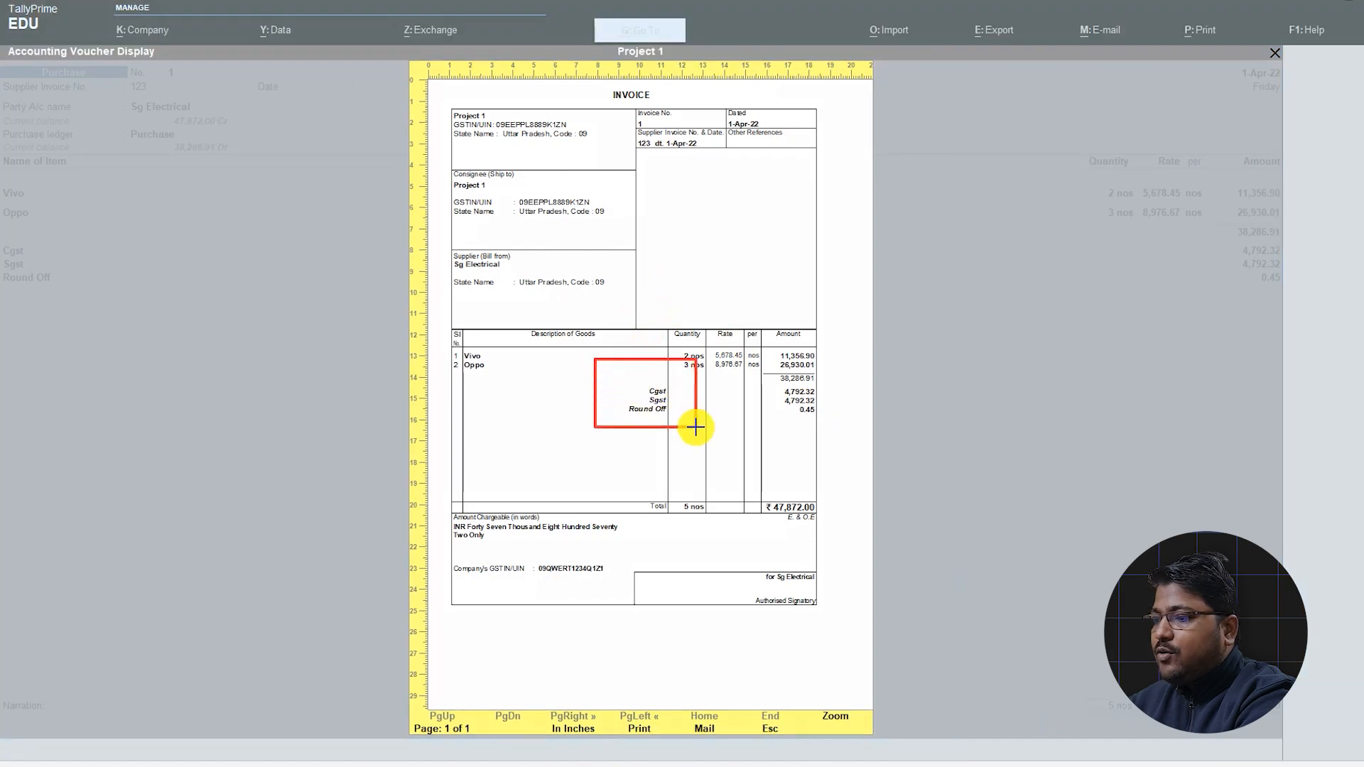
left_click(977, 746)
left_click(982, 466)
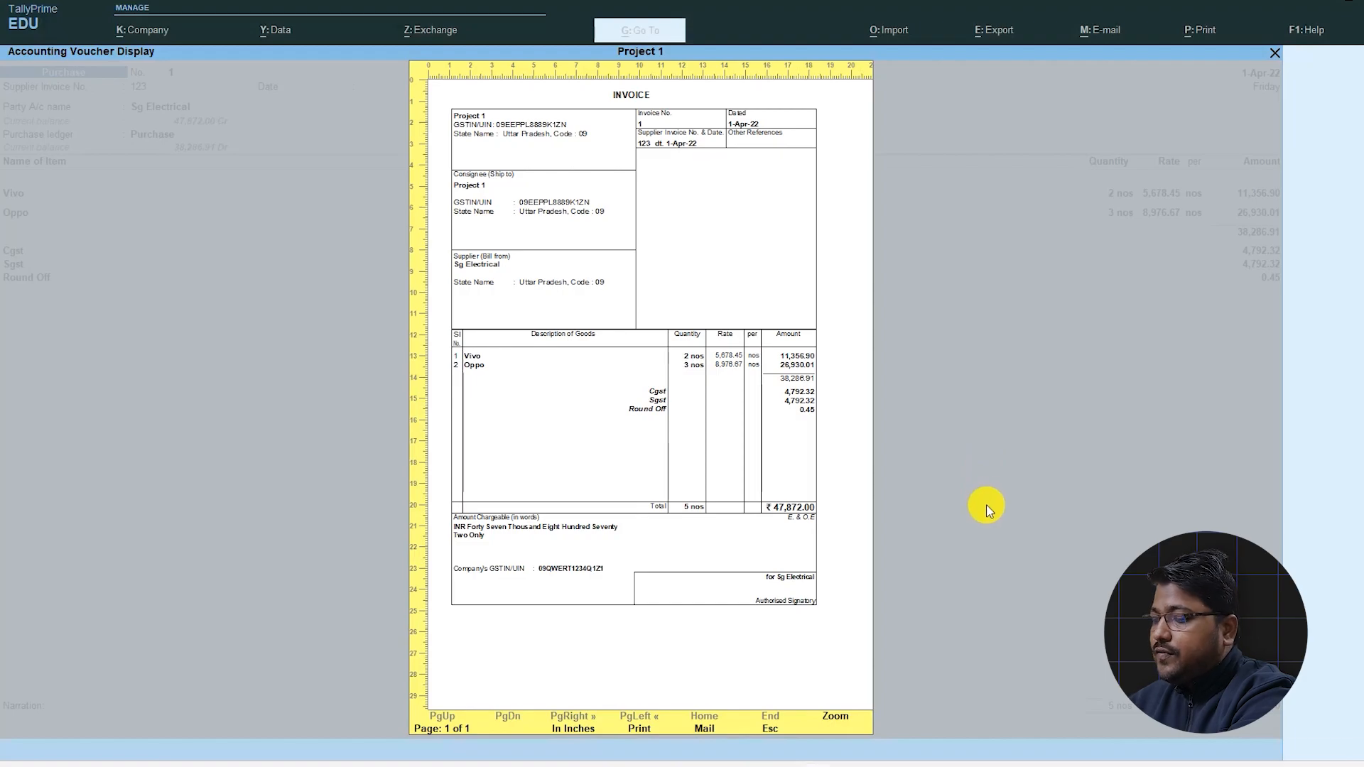
Close the invoice preview and set Show GST Rate (in %) to Yes under Statutory Details in the print configuration
key("Escape")
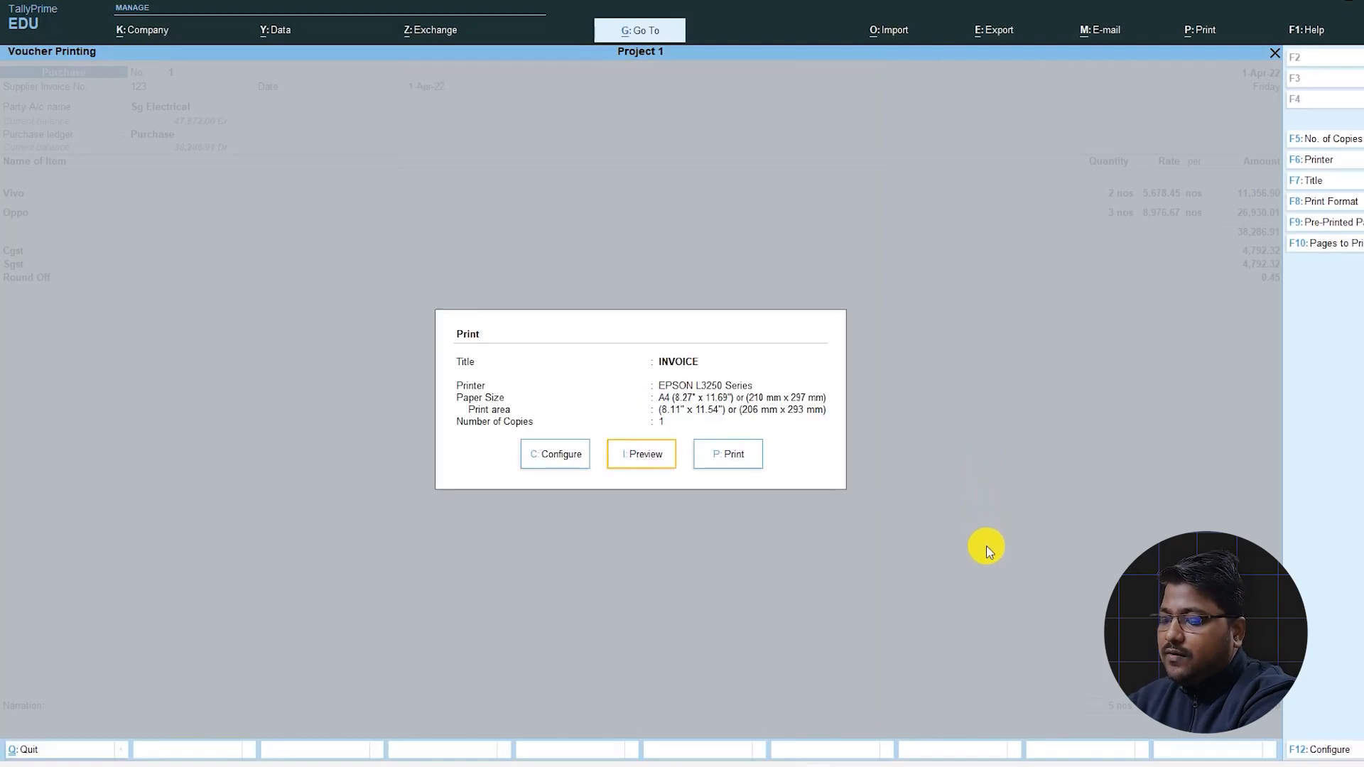
key("c")
key("Down")
key("Down")
key("Down")
key("Down")
key("Down")
key("Down")
key("Down")
key("Down")
key("Down")
key("Down")
key("Down")
key("Down")
key("Down")
key("Down")
key("Down")
key("Down")
key("Down")
key("Down")
key("Down")
key("Down")
key("Down")
key("Down")
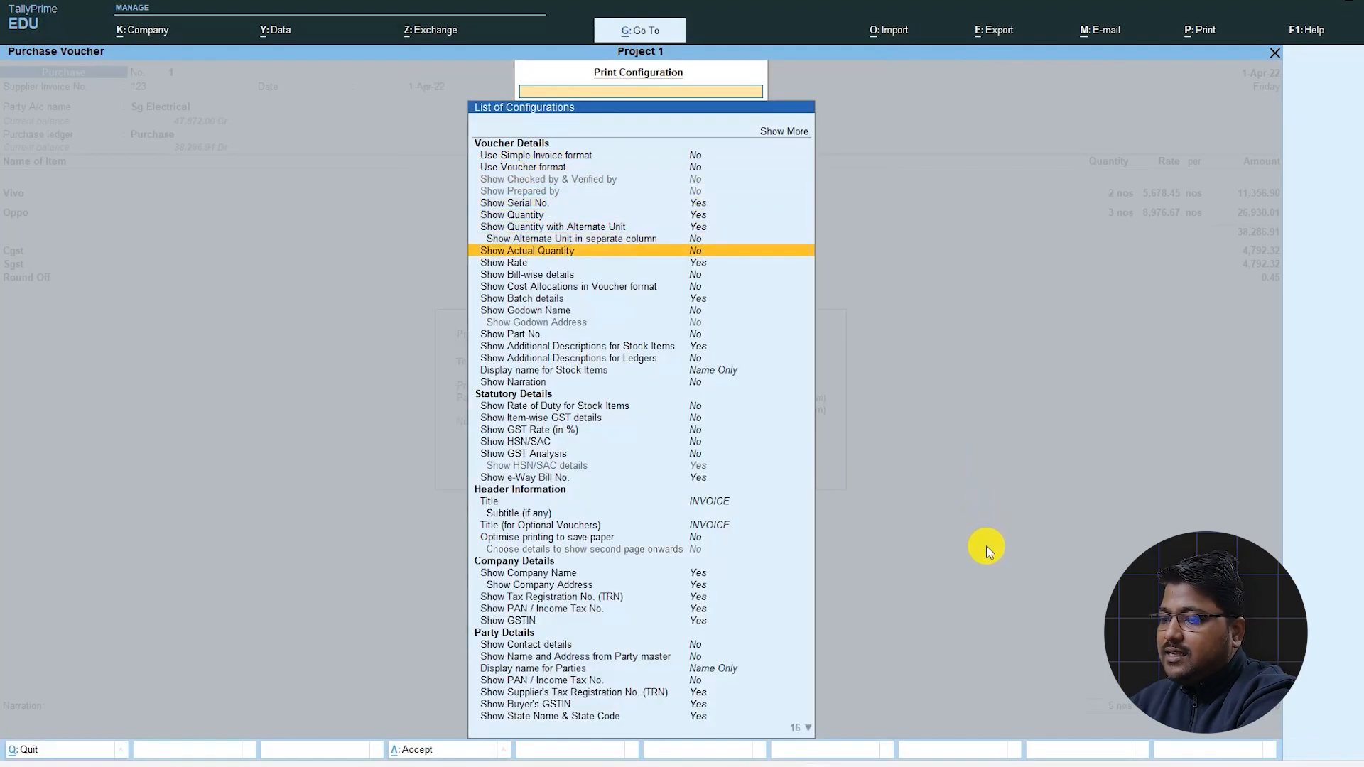
key("Up")
key("Up")
key("Up")
key("Up")
key("Up")
key("Up")
key("Up")
key("Up")
key("Up")
key("Up")
key("Up")
key("Up")
key("Up")
key("Up")
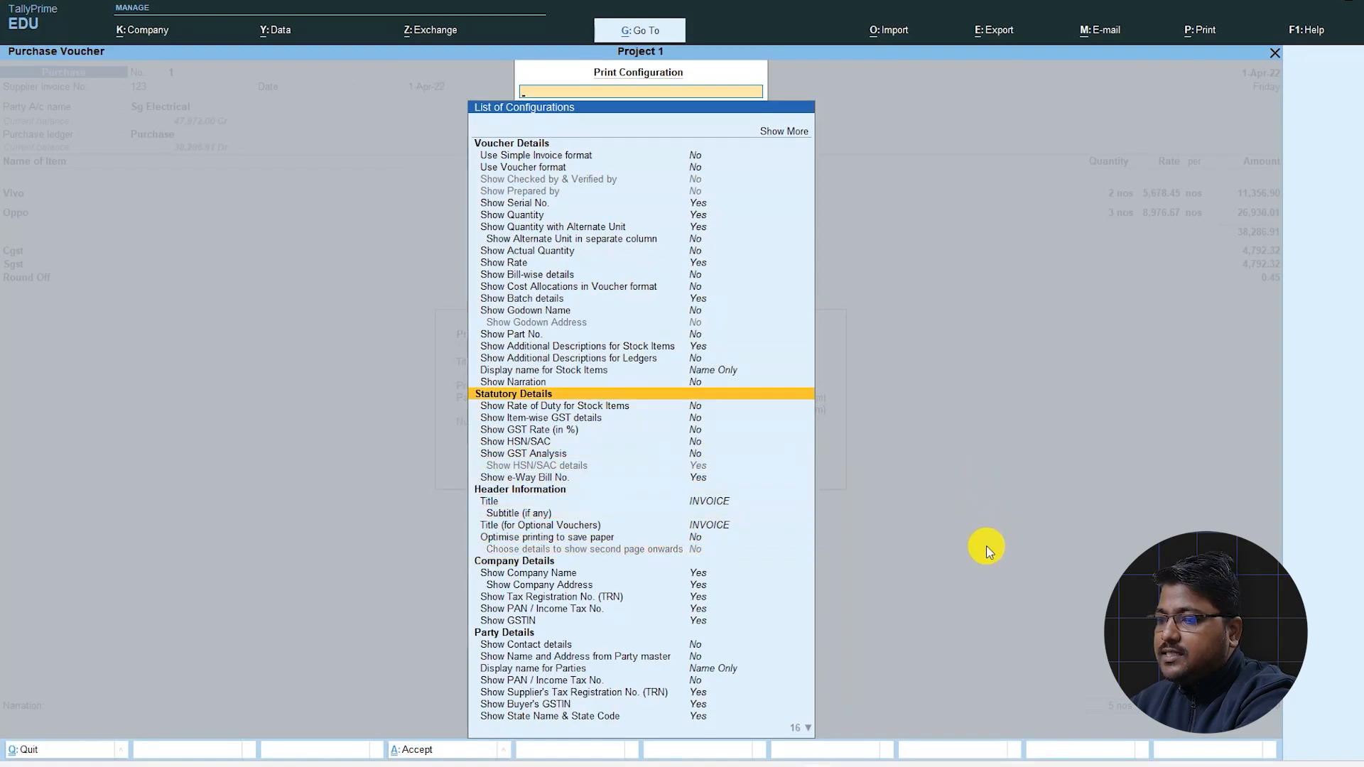
key("Down")
key("Down")
key("Down")
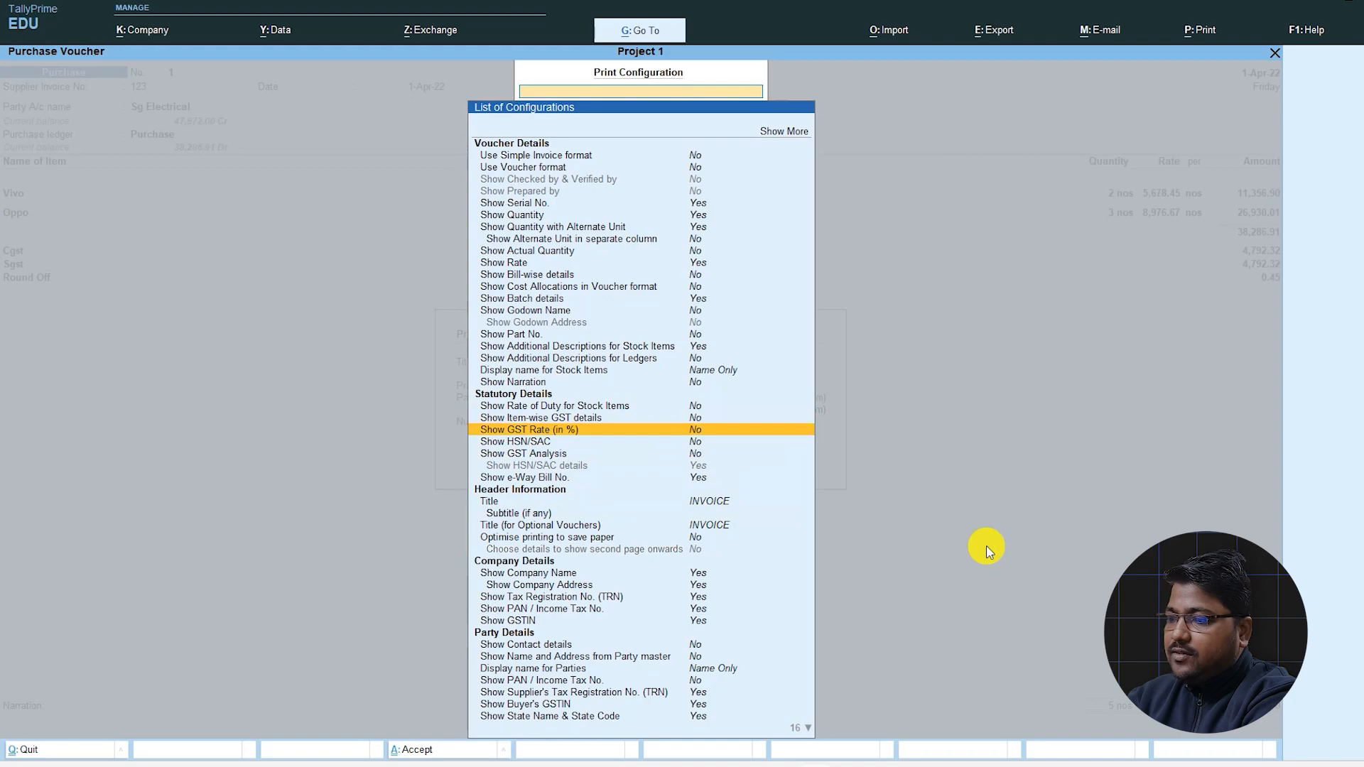
key("Return")
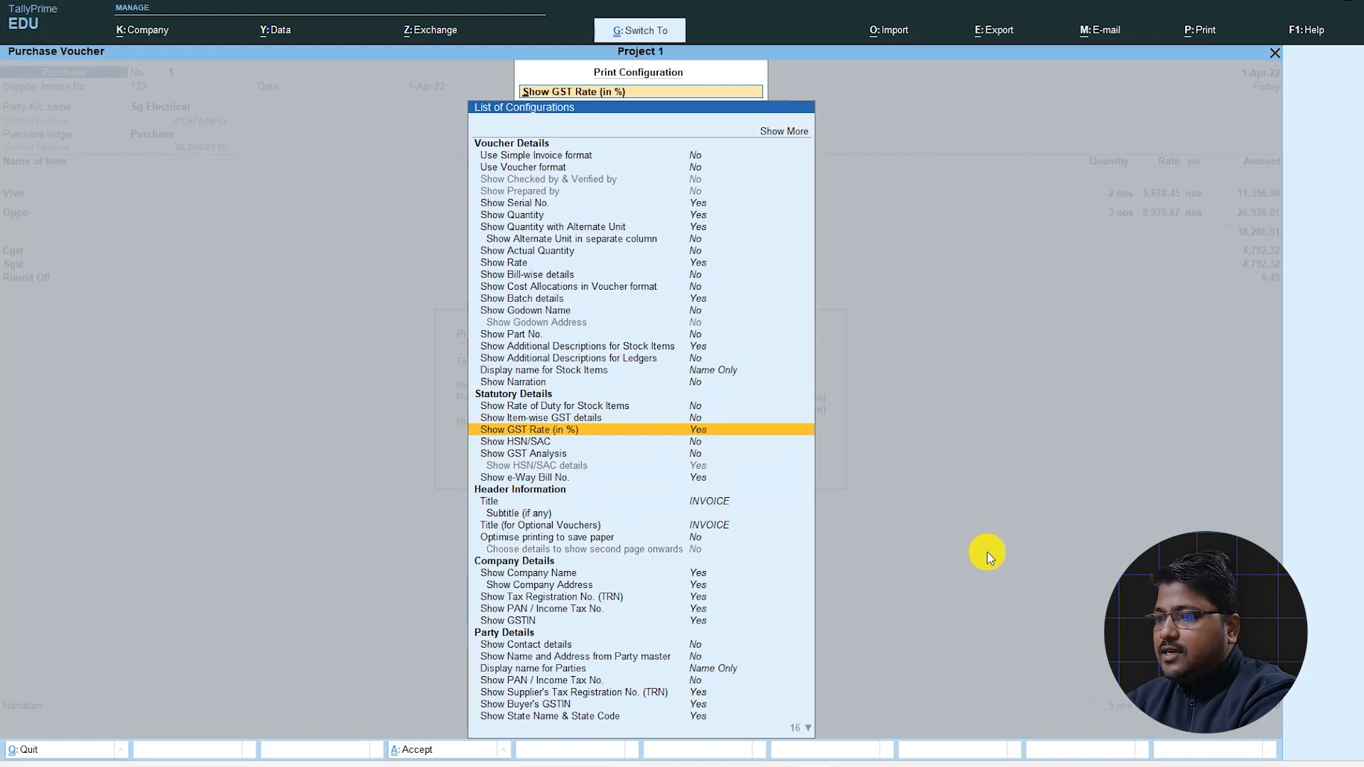
Preview the purchase invoice again, examine the GST Rate column for Vivo and Oppo, and close the preview
key("Escape")
key("Return")
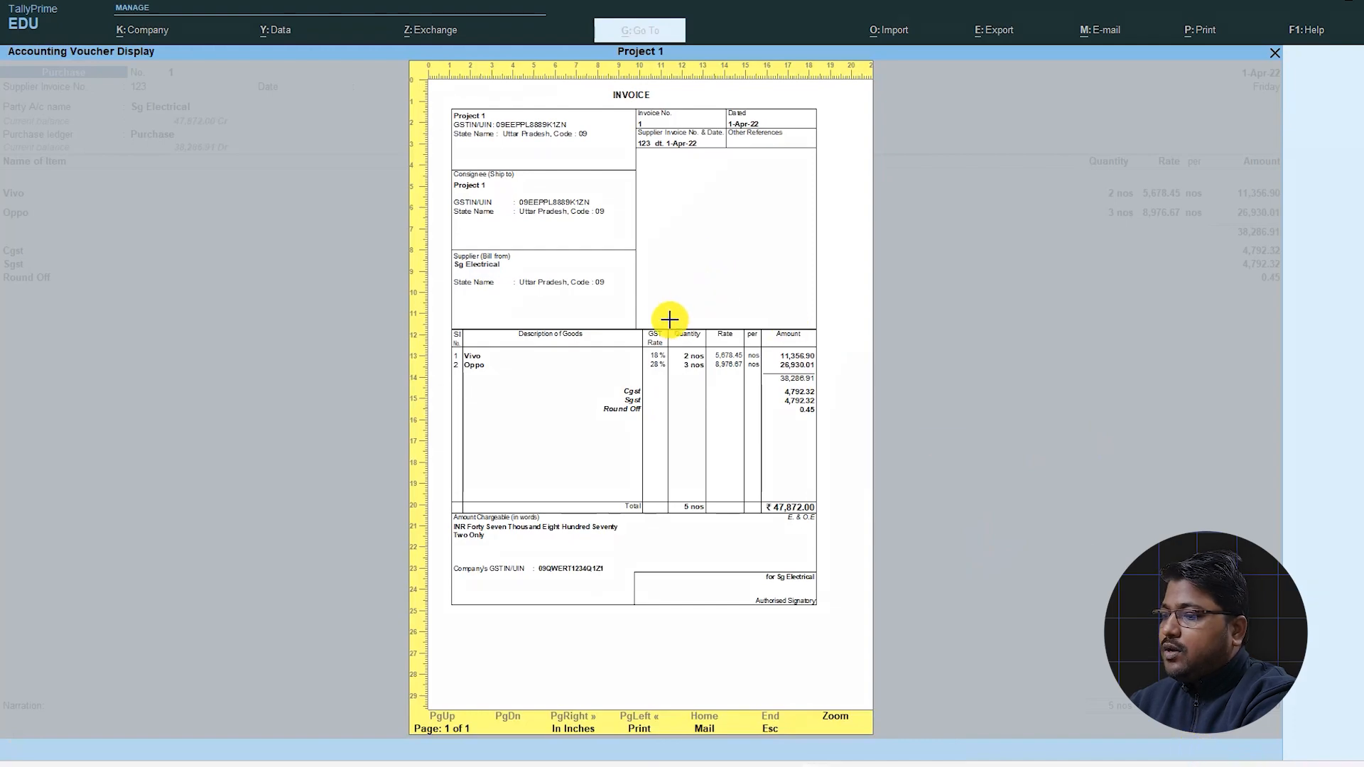
left_click_drag(625, 317, 677, 378)
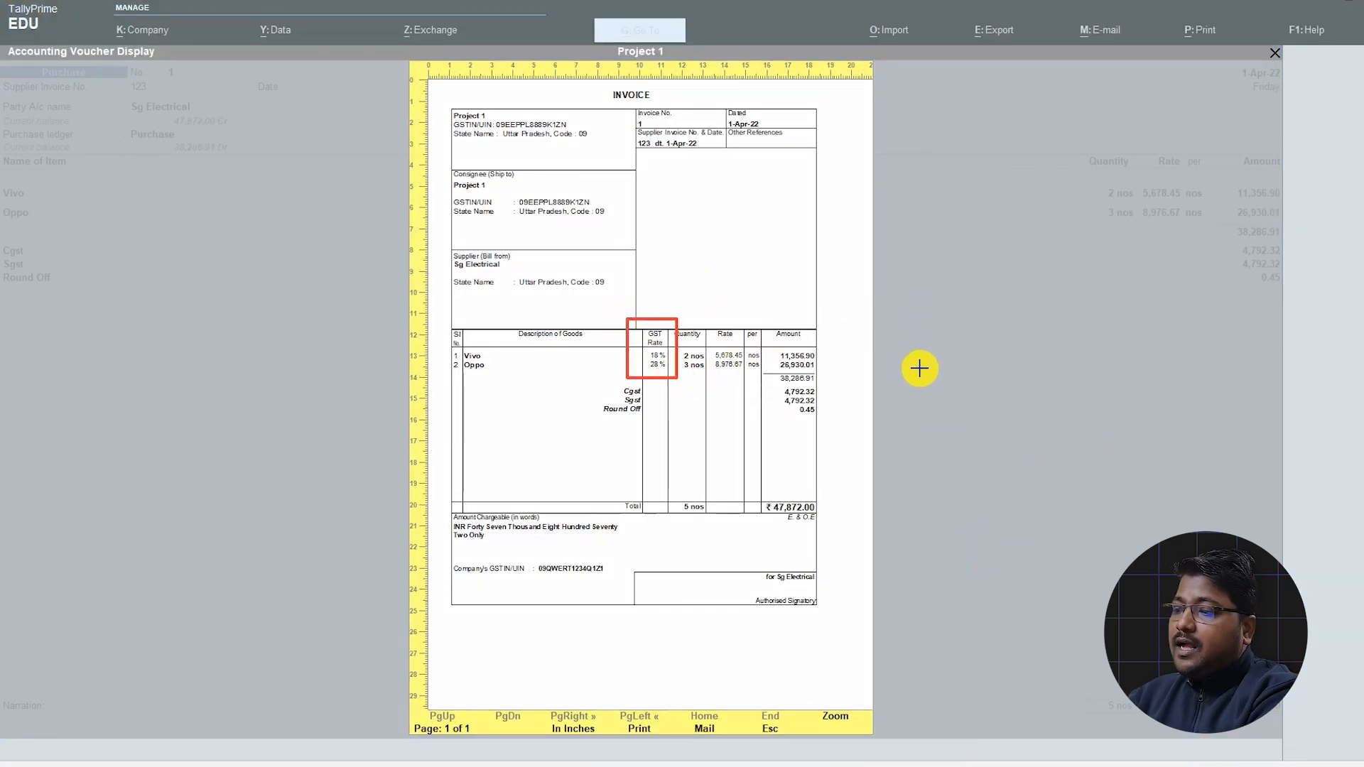
left_click(920, 398)
key("Escape")
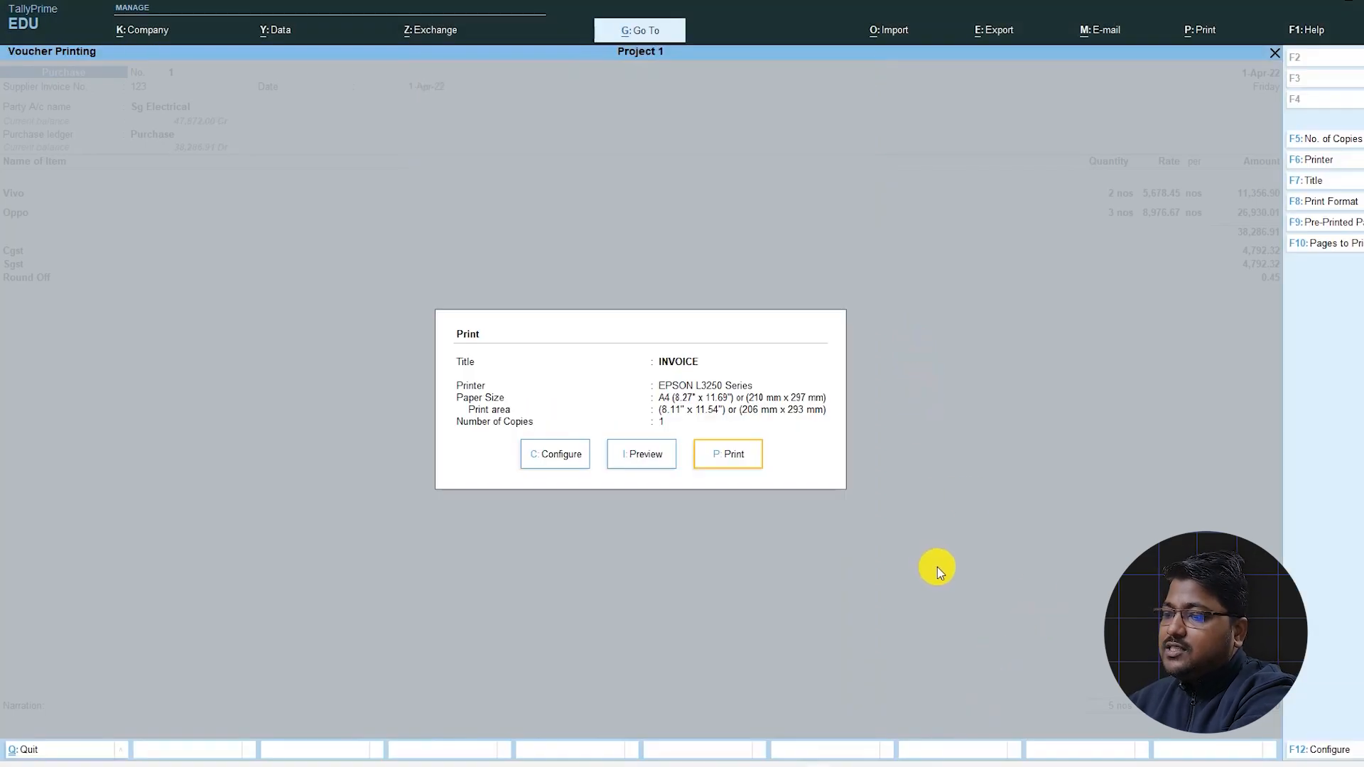
Leave the print settings, quit the purchase voucher without changes, and return to the Gateway of Tally
key("Escape")
key("Return")
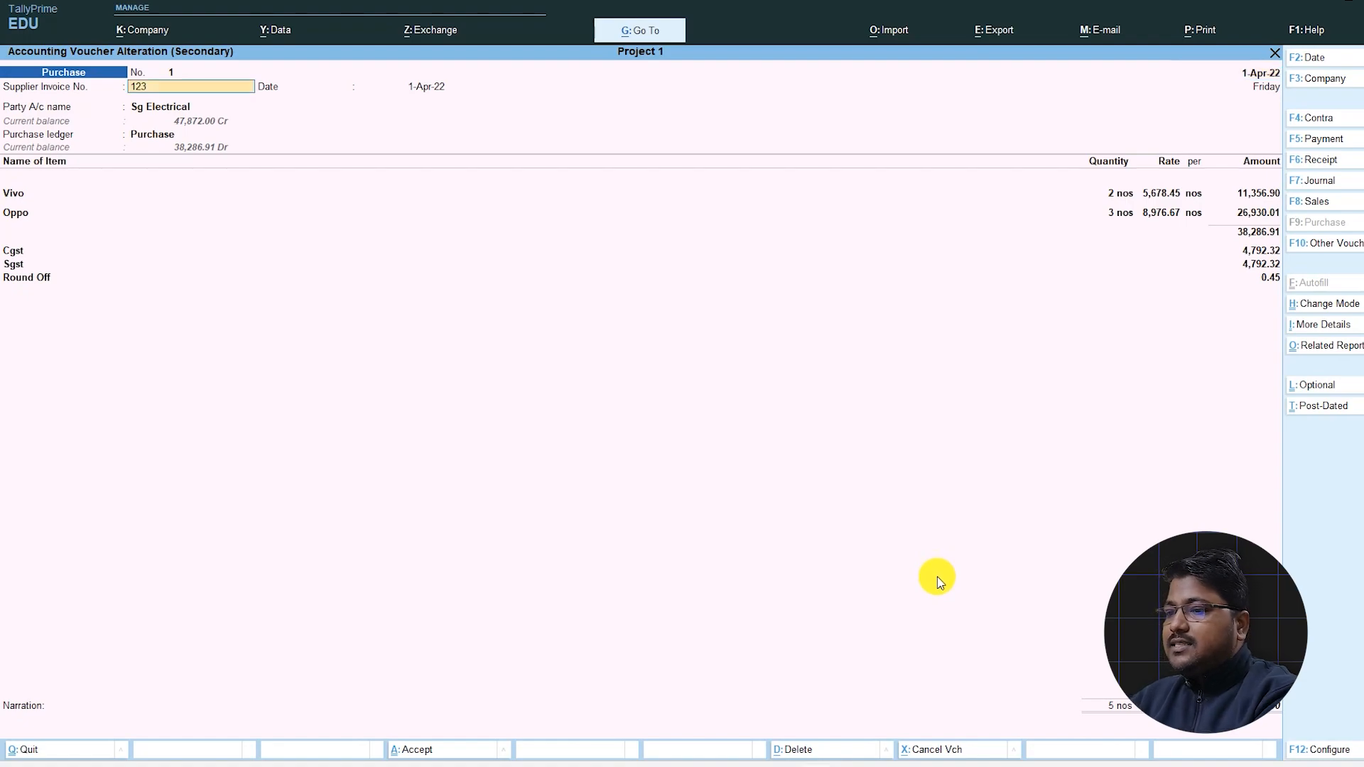
key("Return")
key("Return")
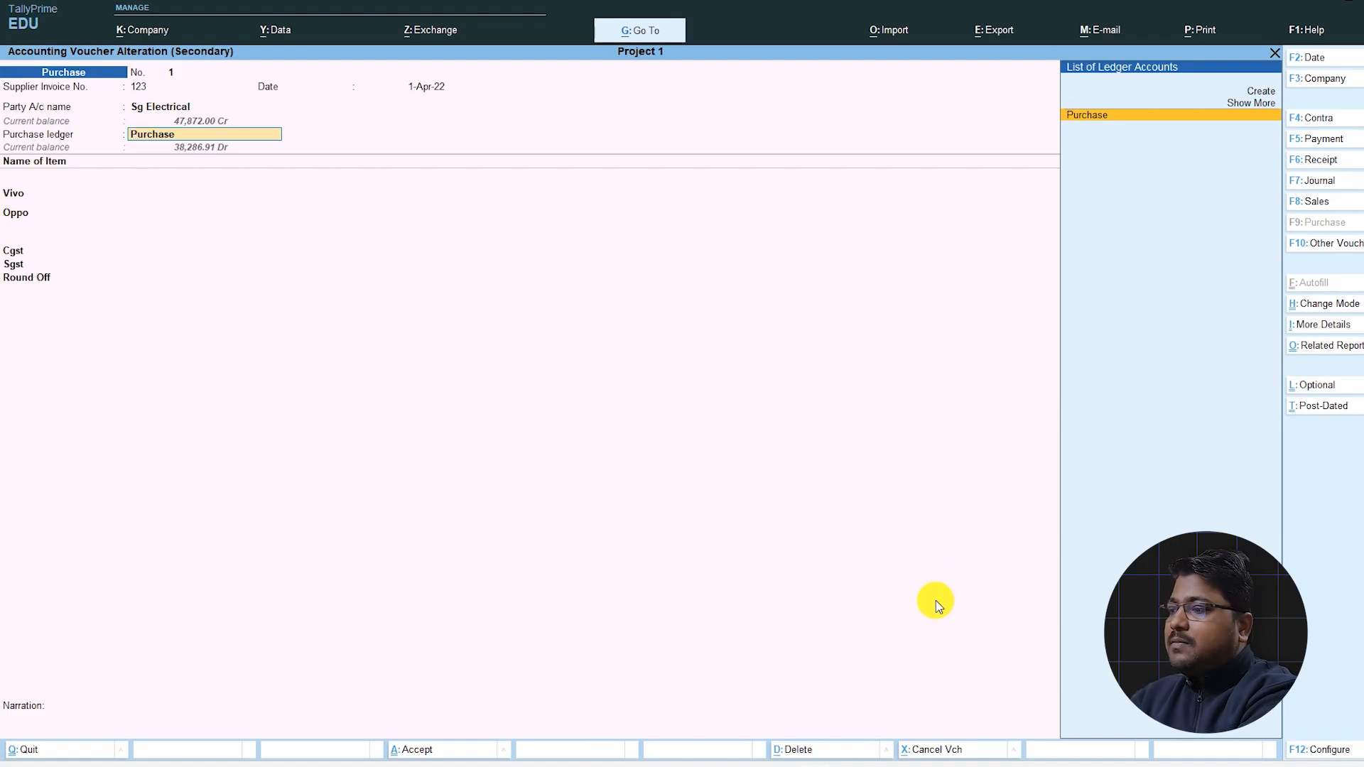
key("Escape")
key("Escape")
key("y")
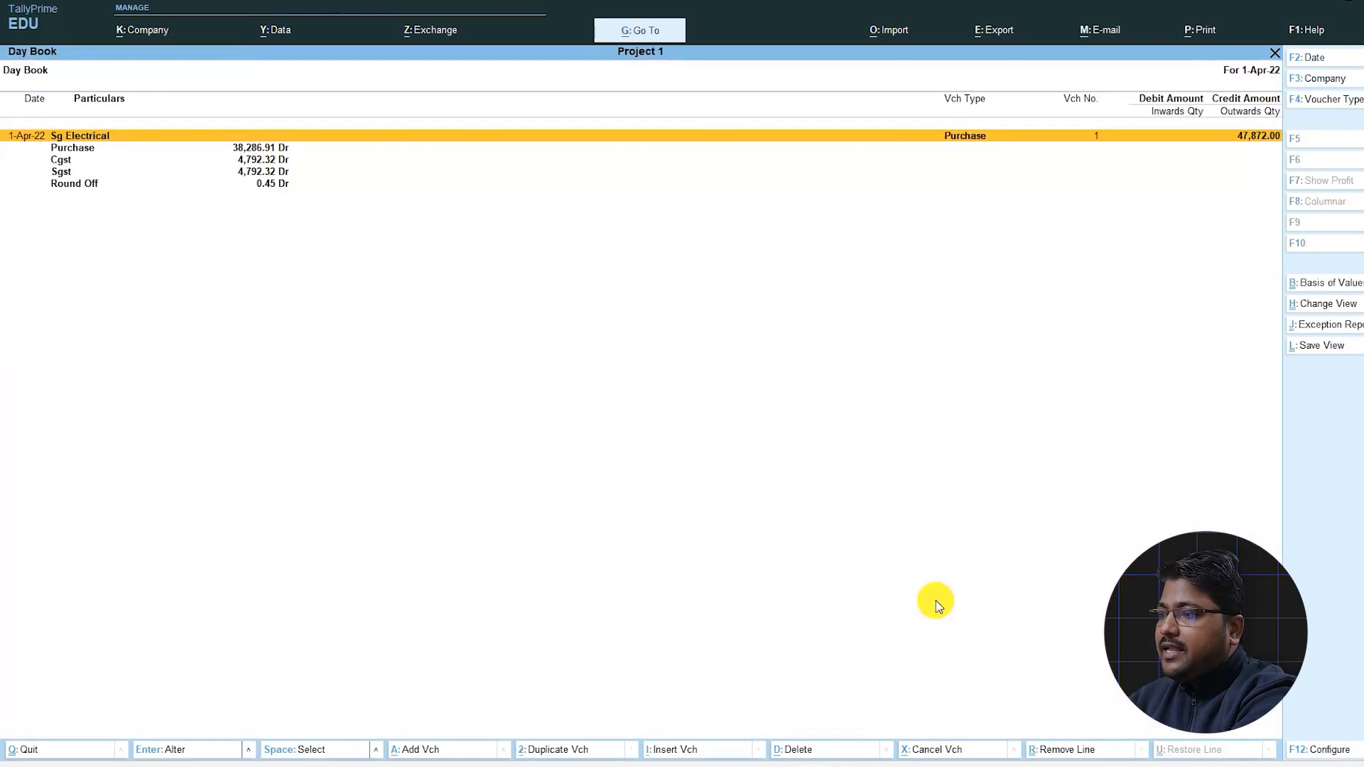
key("Escape")
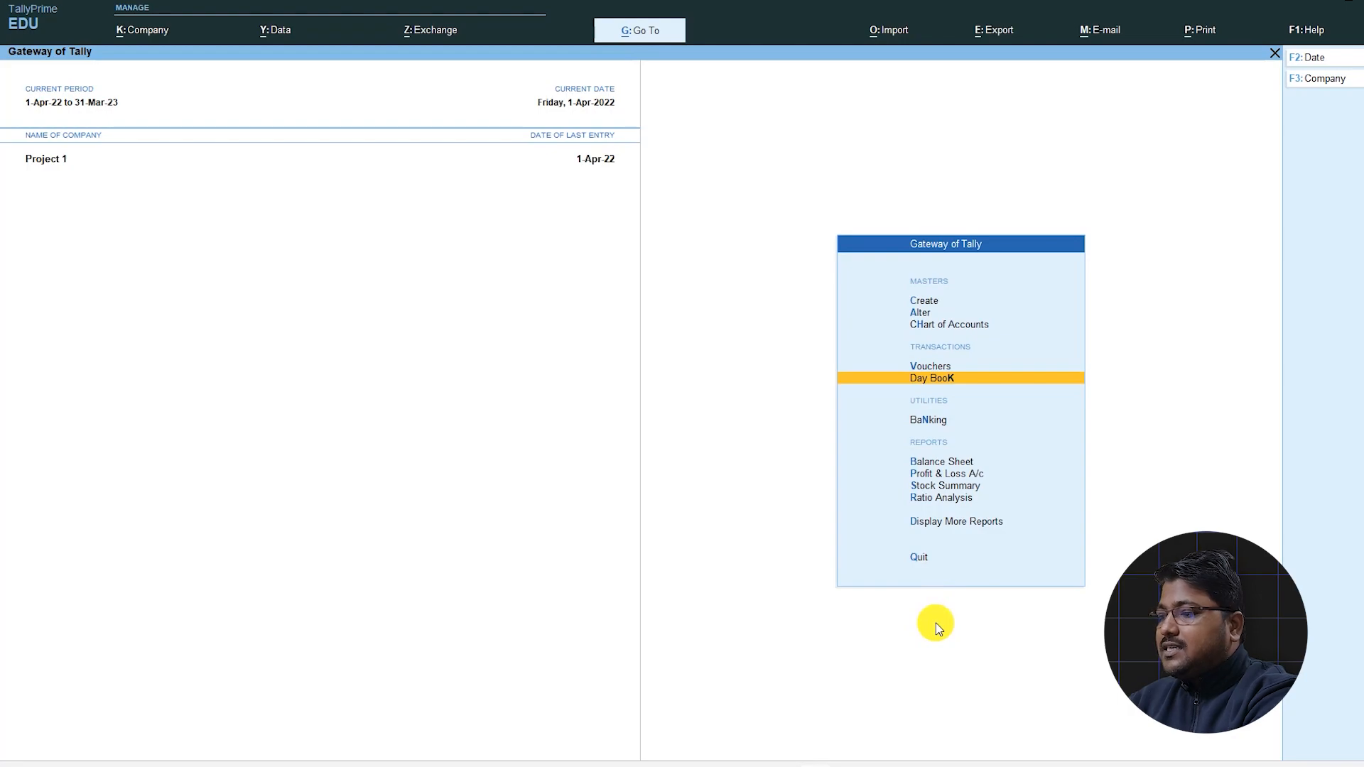
Open voucher entry and switch the voucher type to Debit Note
key("Up")
key("Return")
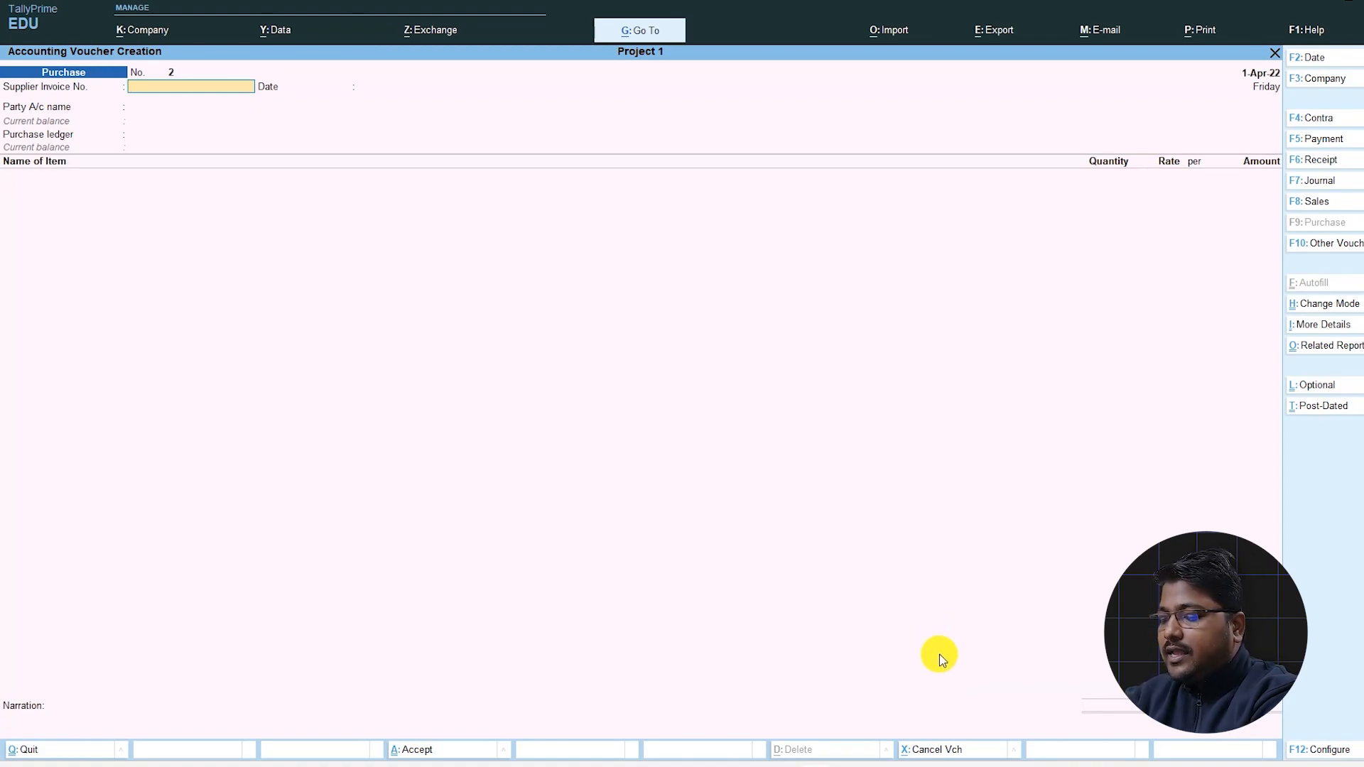
key("alt+F5")
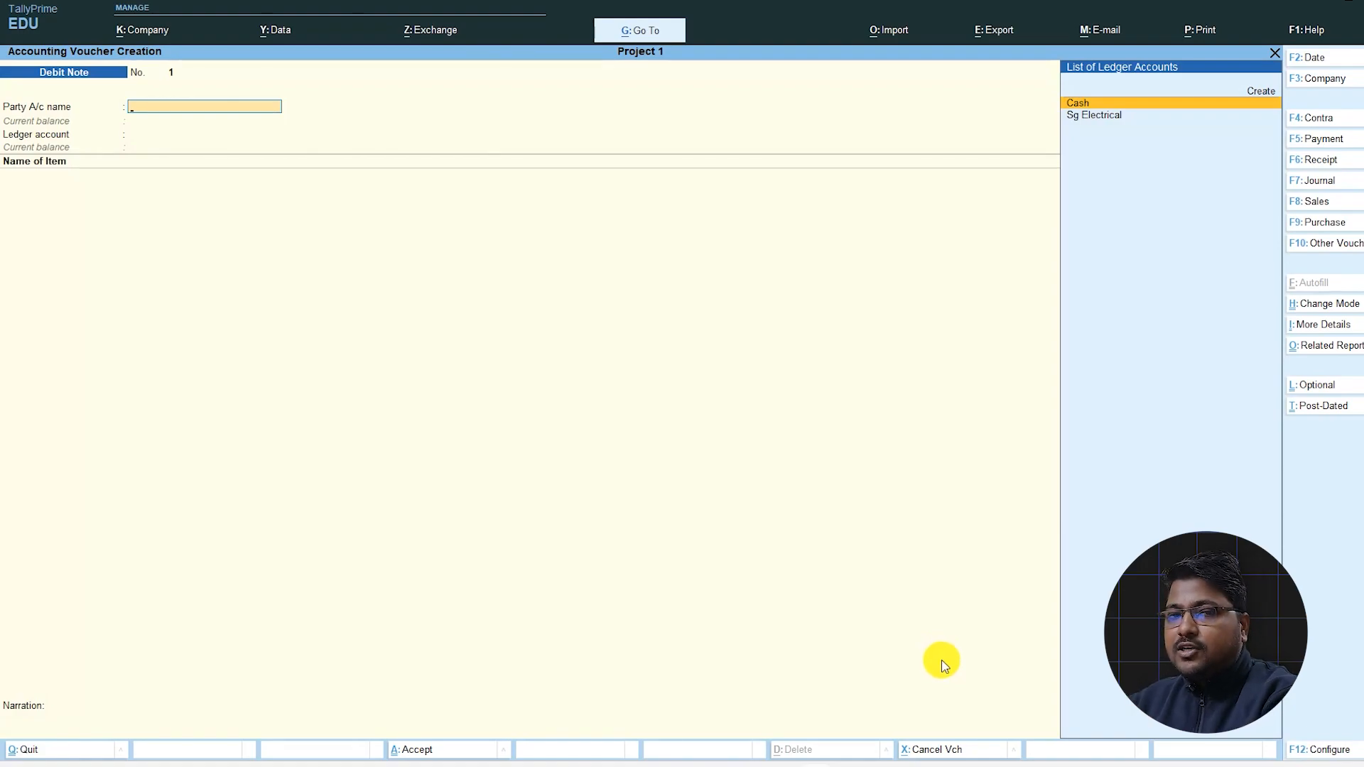
Choose Sg Electrical as the party, accept its party details, and use Purchase as the ledger account
key("Down")
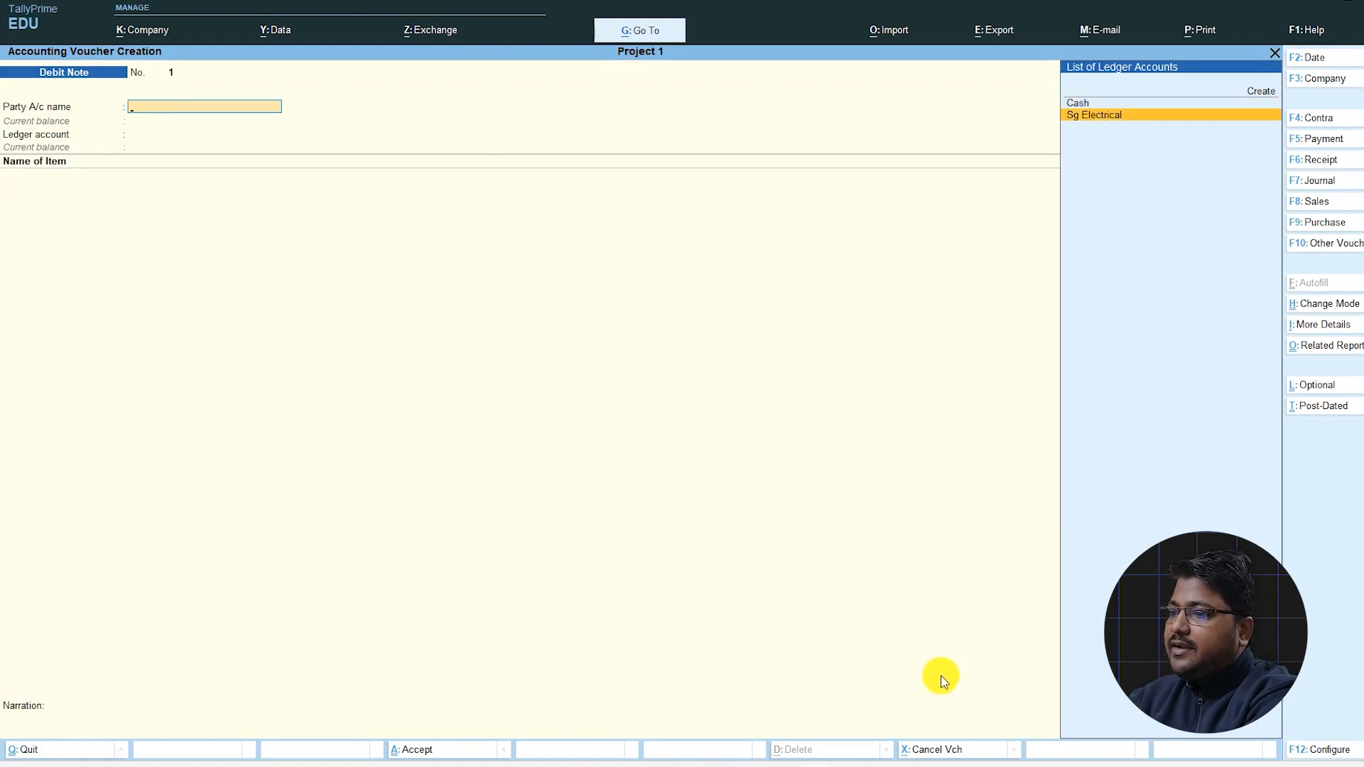
key("Return")
key("ctrl+a")
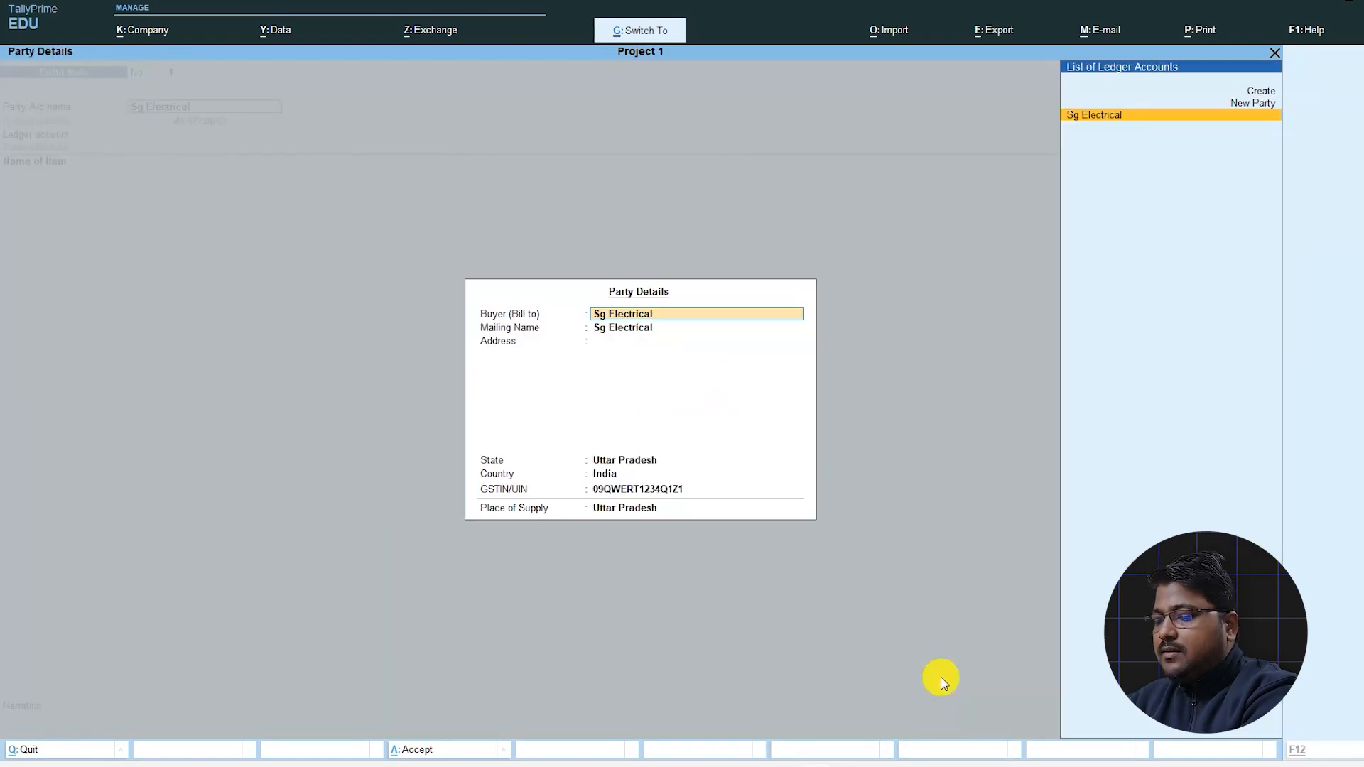
key("ctrl+a")
key("Return")
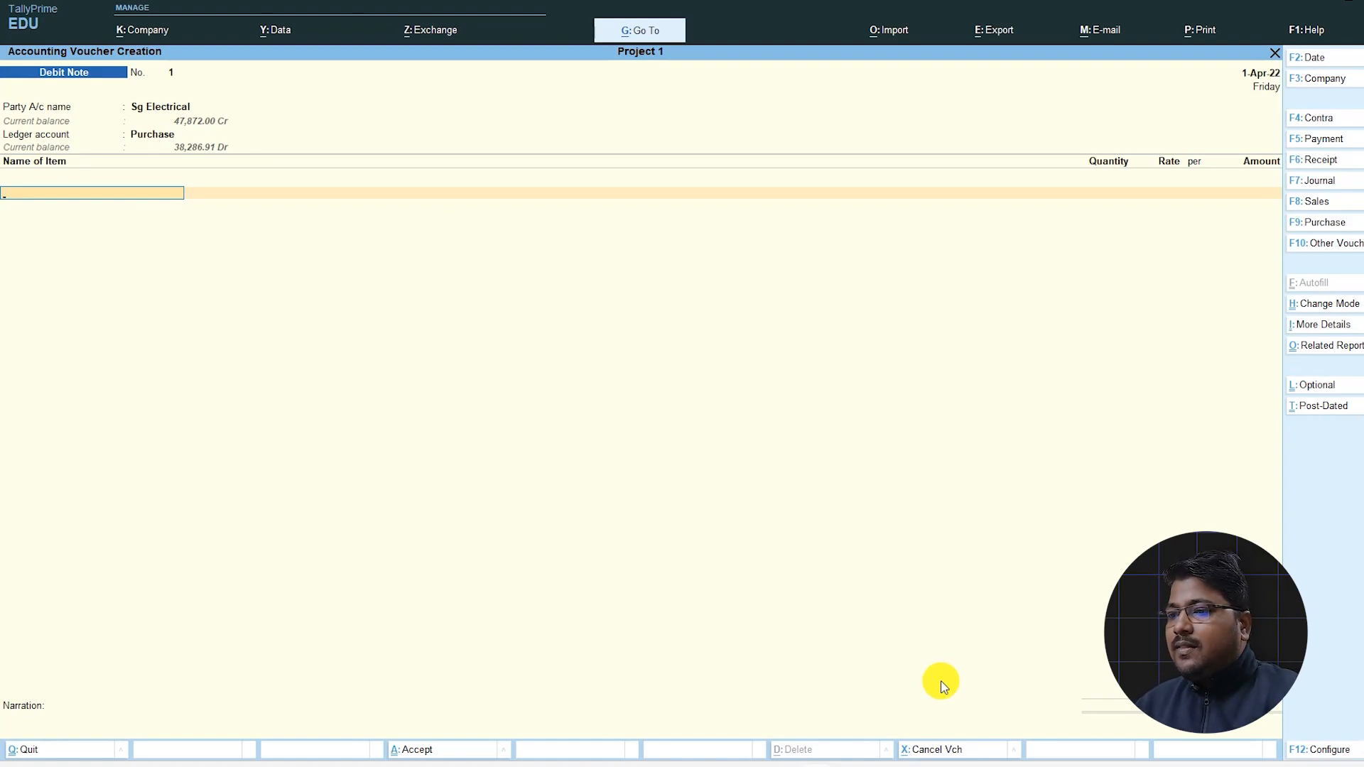
Add the item Vivo to the debit note with a quantity of 3 from Main Location
type("Vivo")
key("Return")
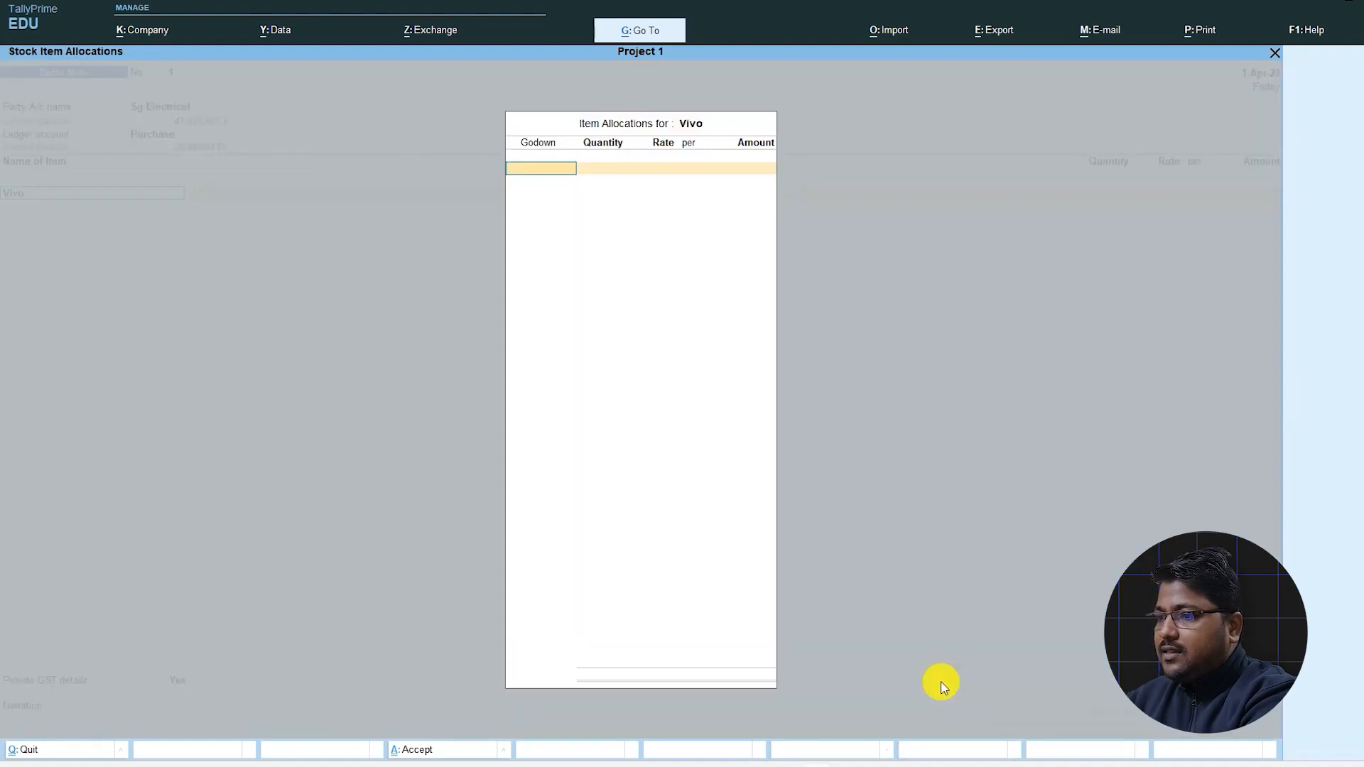
key("Return")
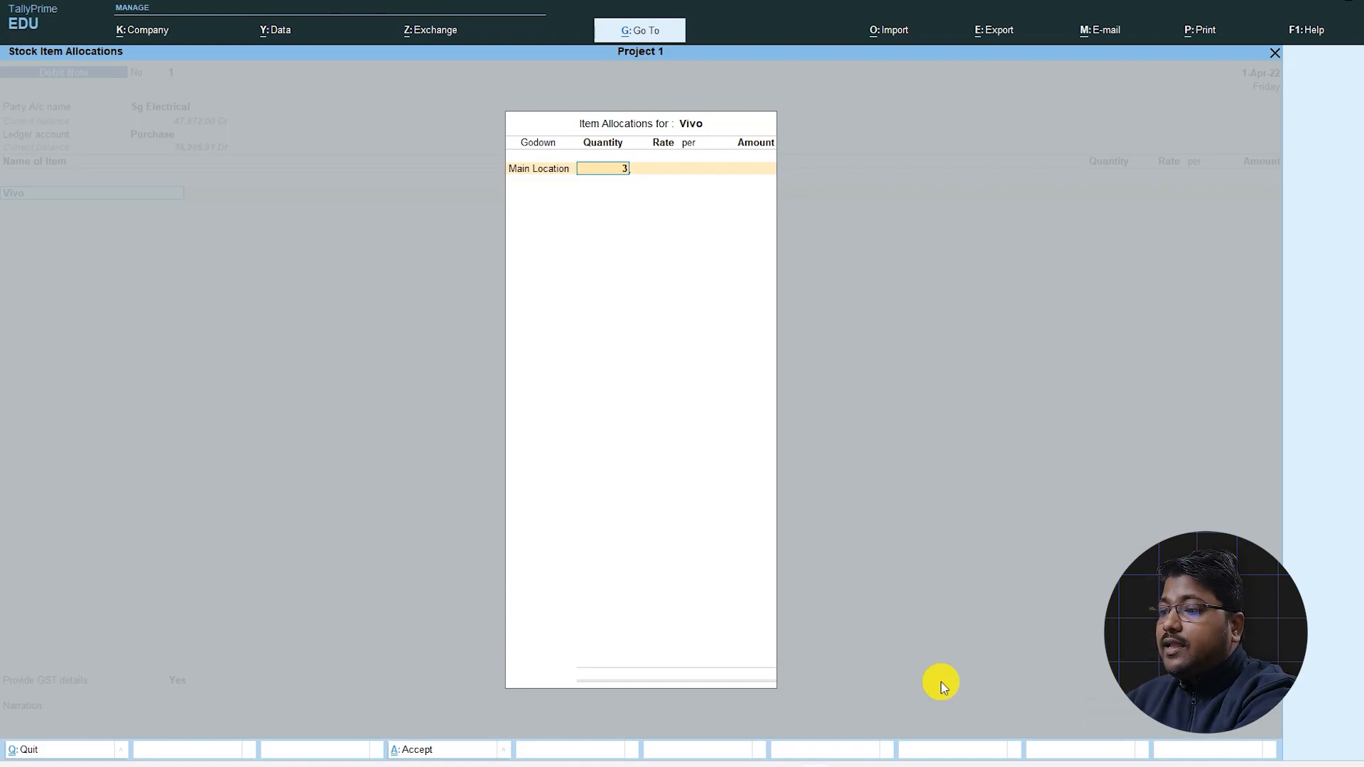
key("Return")
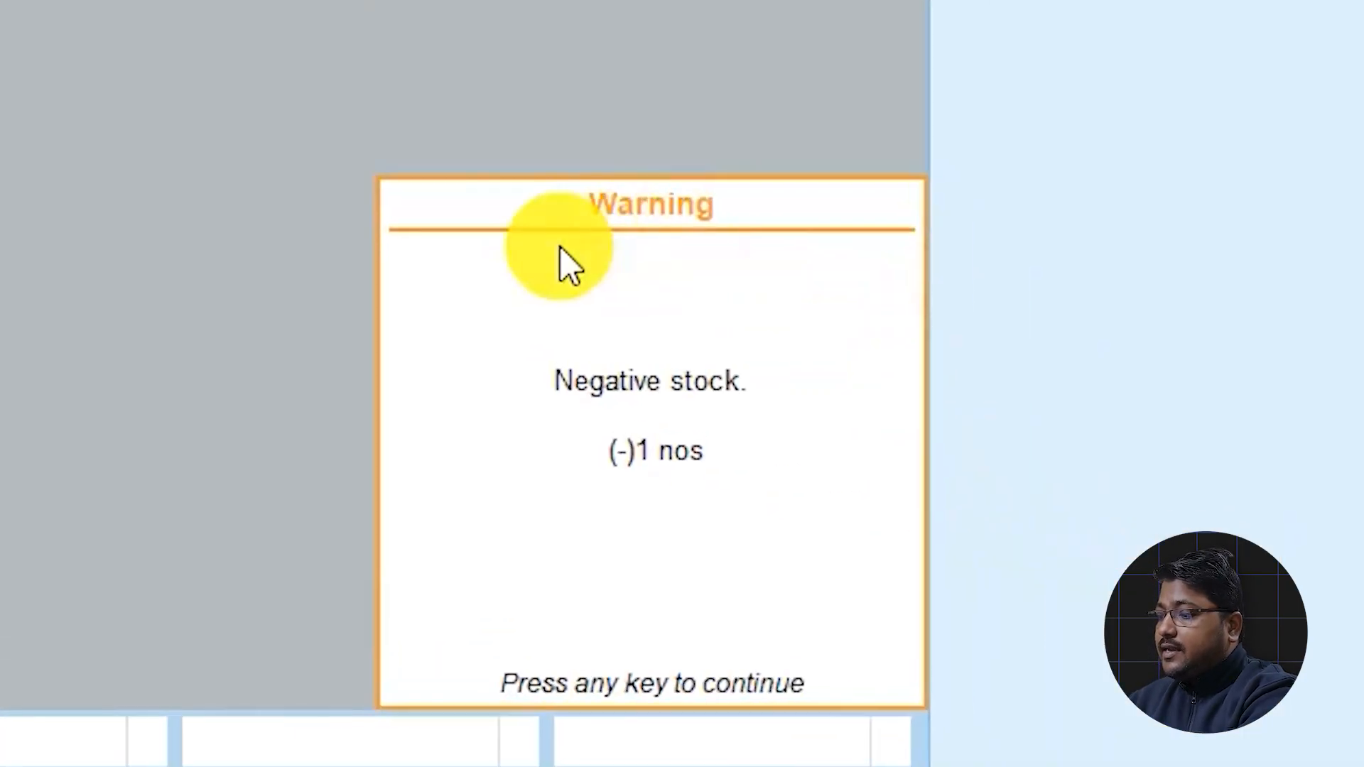
left_click(686, 625)
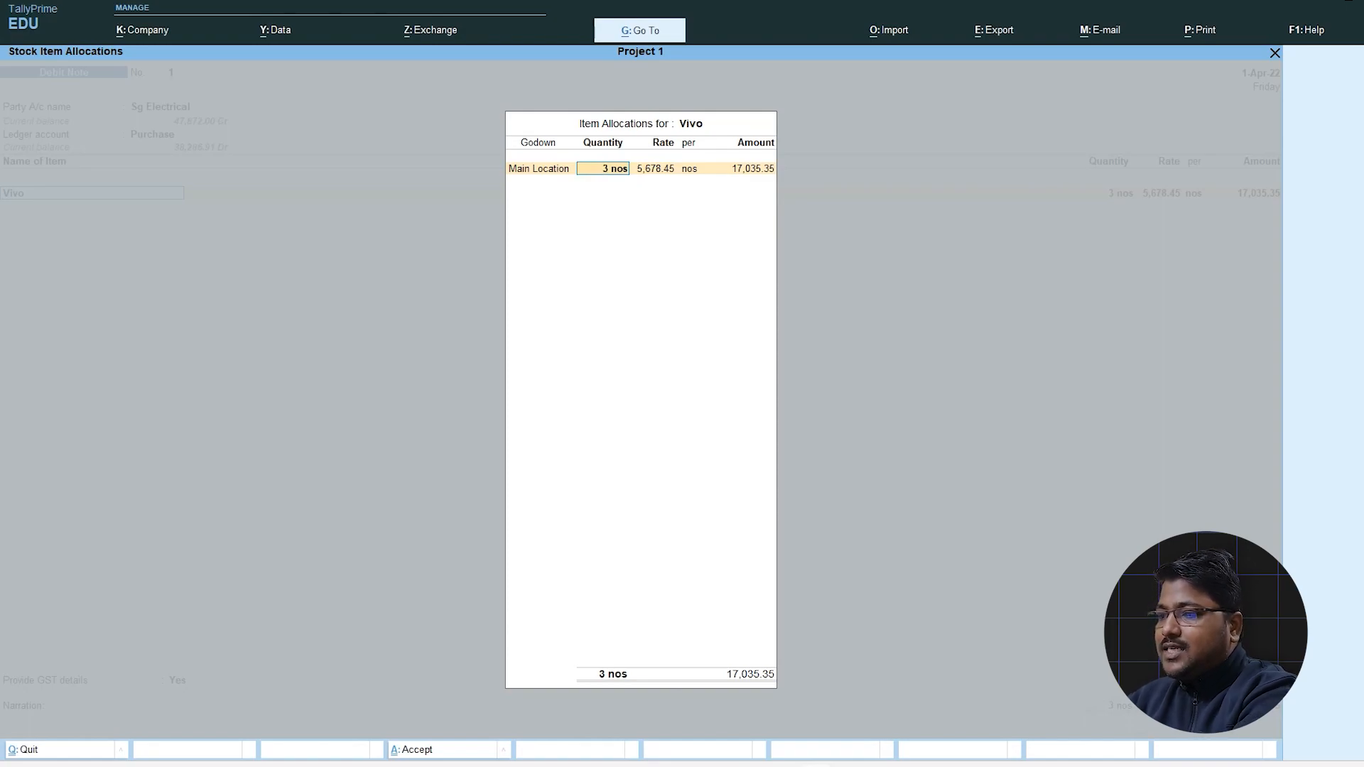
Set Vivo's quantity to 1 in its item allocation and accept the filled-in rate and amount
type("1")
key("Return")
key("Return")
key("Return")
key("Return")
key("Return")
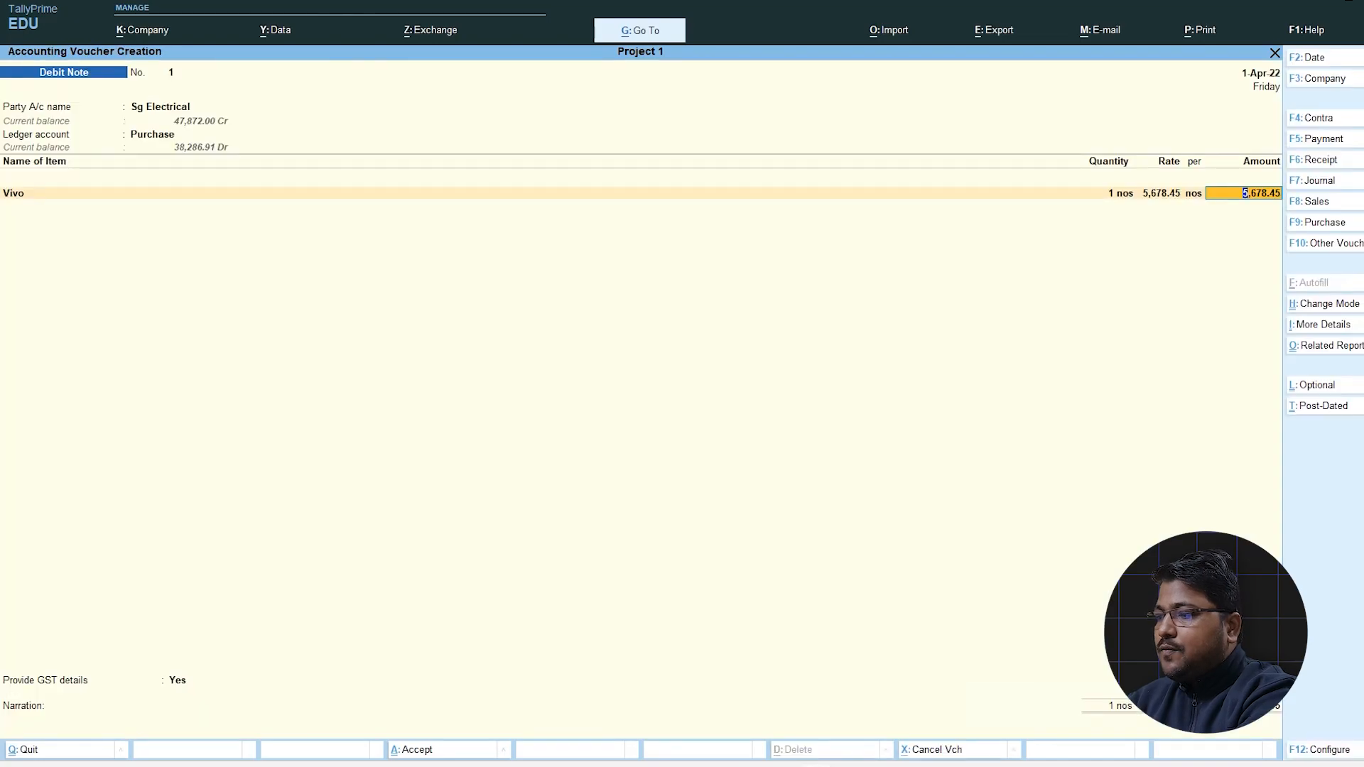
key("Return")
Add the item Oppo with a quantity of 2 from Main Location and accept the filled-in rate and amount
type("Oppo")
key("Return")
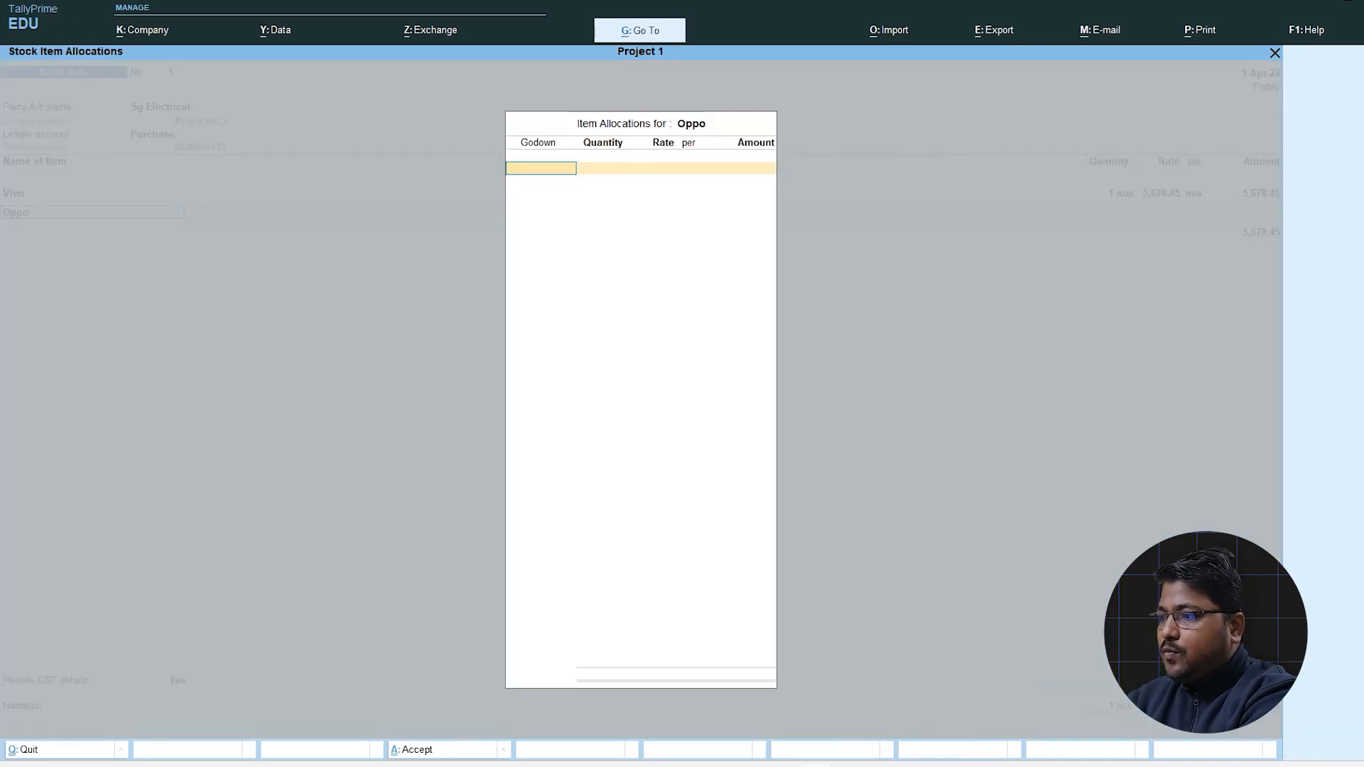
key("Return")
type("2")
key("Return")
key("Return")
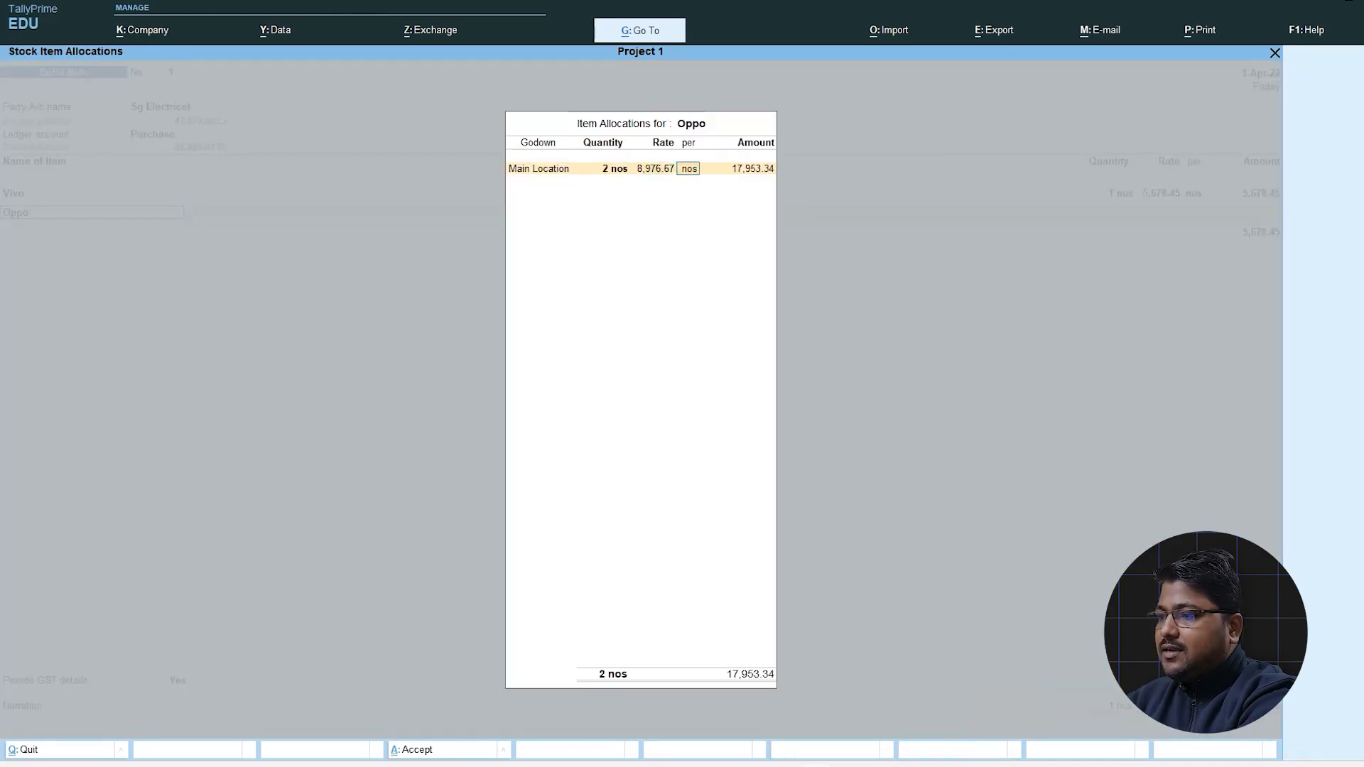
key("Return")
key("Return")
key("Return")
key("Return")
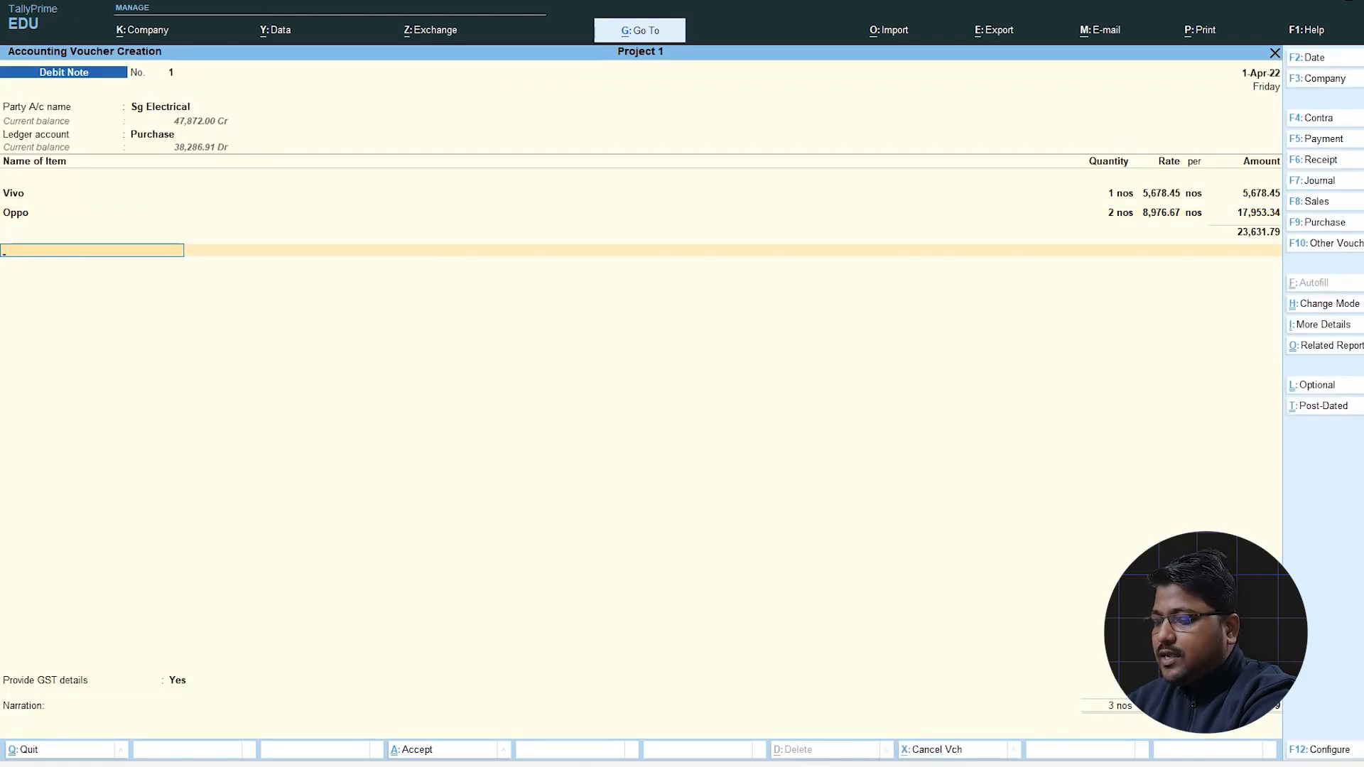
Add the Cgst, Sgst and Round Off ledgers below the items, accept their amounts, and finish the list
type("cg")
key("Return")
key("Return")
type("s")
key("Return")
key("Return")
type("r")
key("Return")
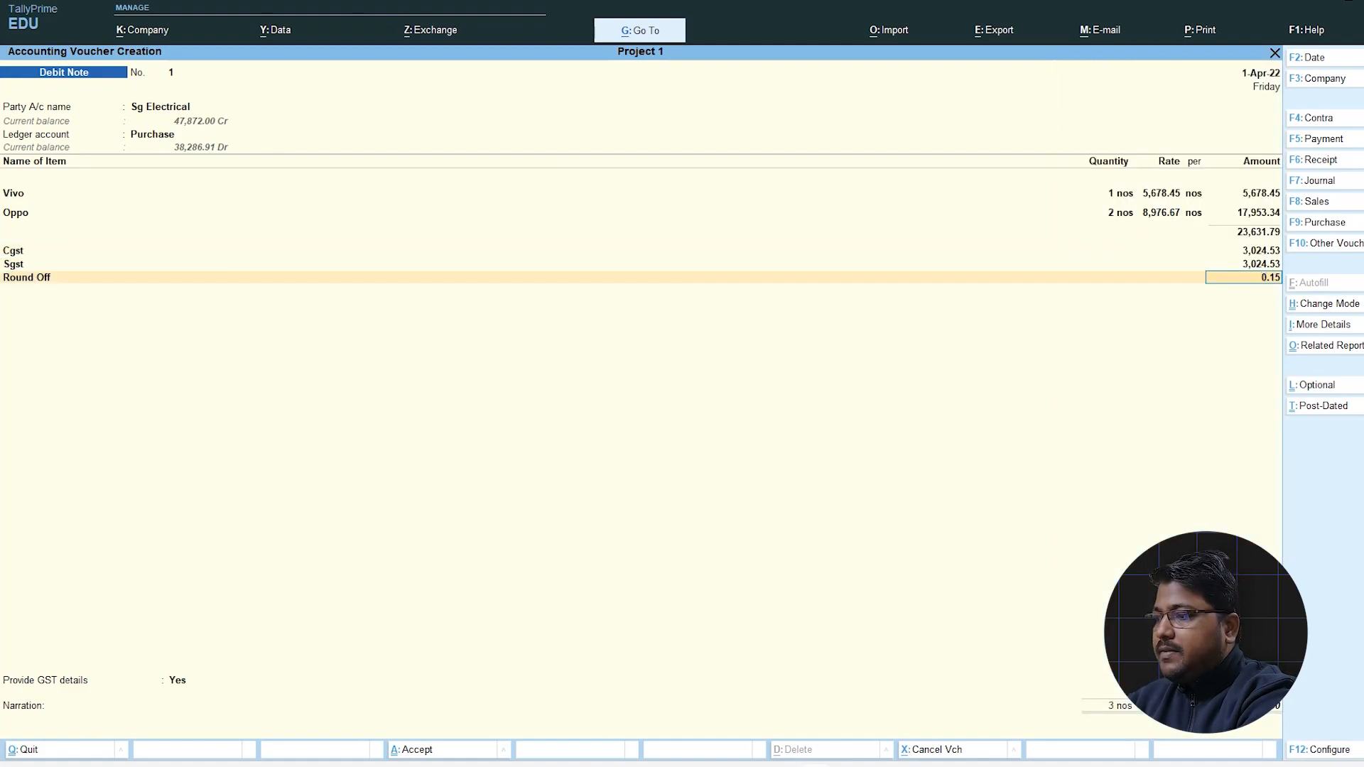
key("Return")
key("Return")
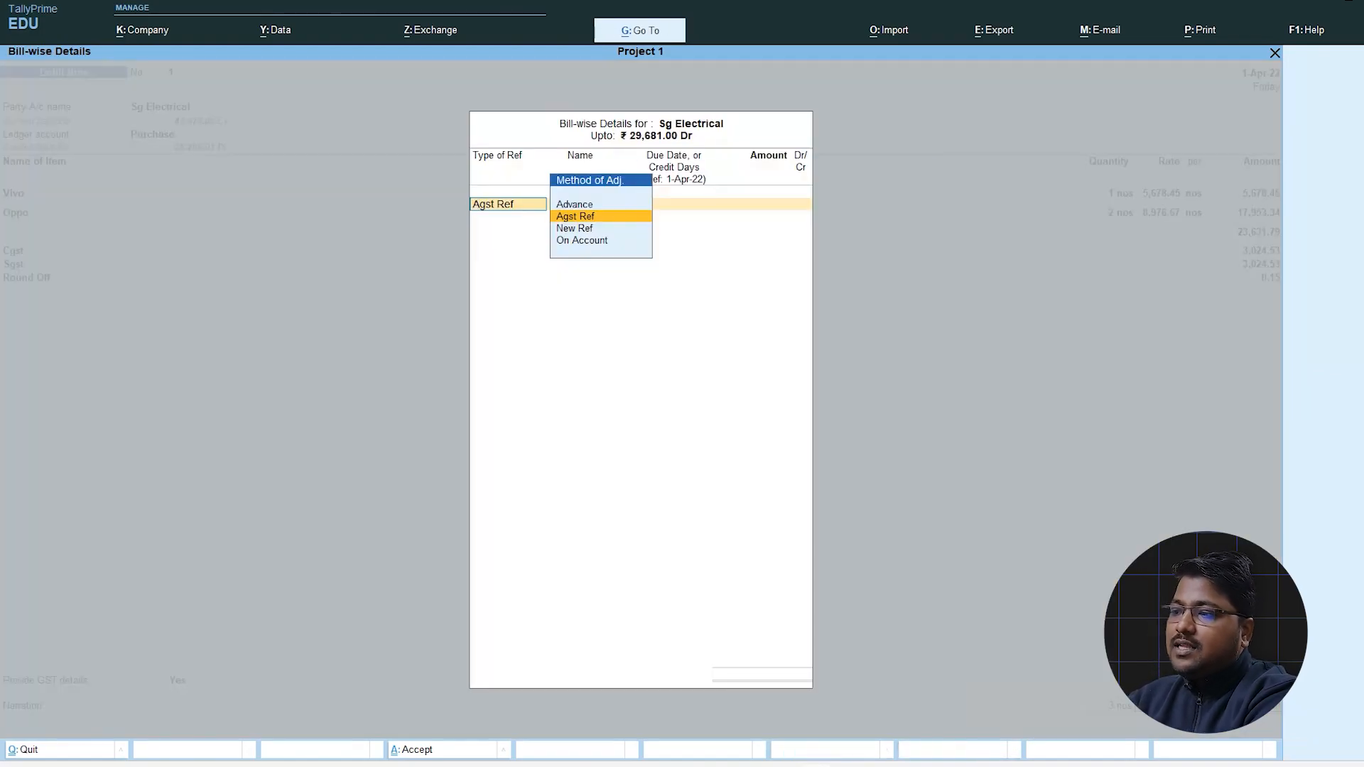
Adjust the debit note as Agst Ref against Sg Electrical's pending bill 123 for the full amount and save the voucher
key("Return")
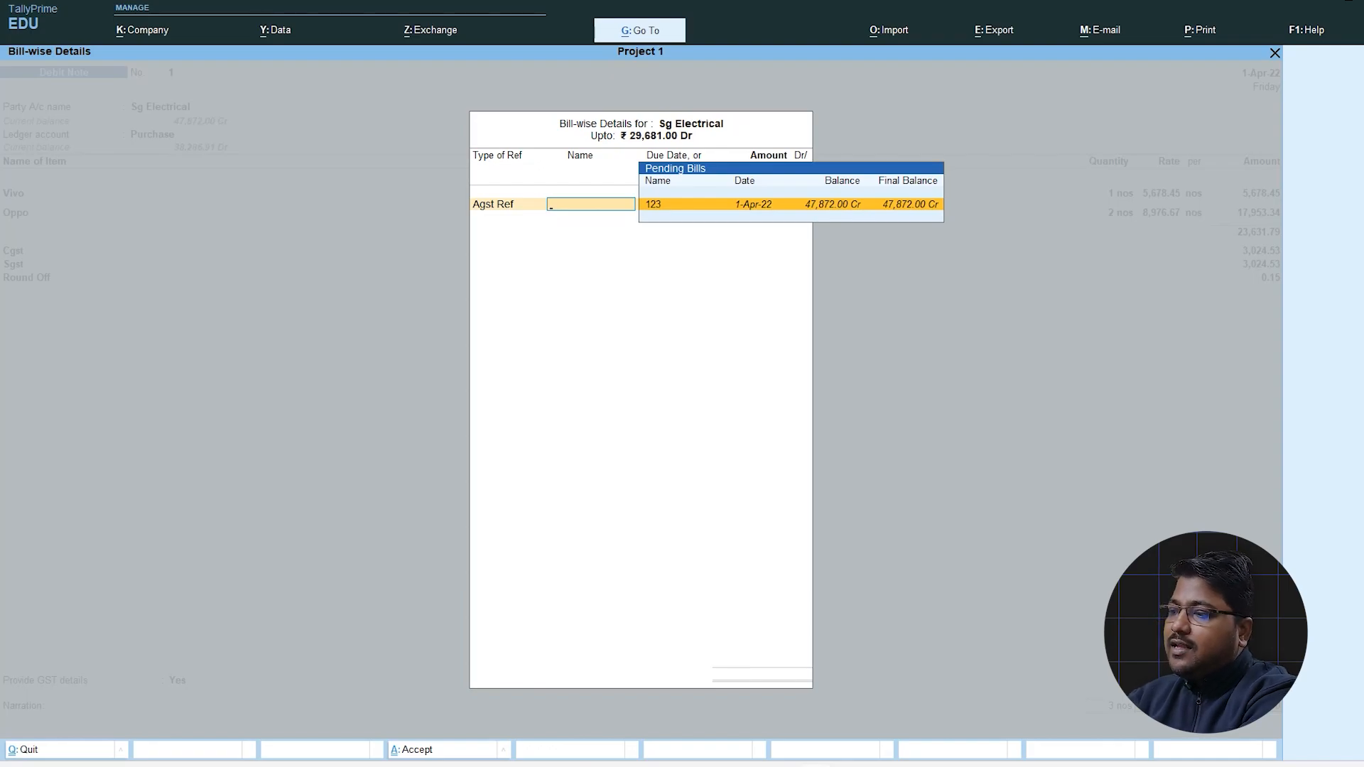
left_click(742, 204)
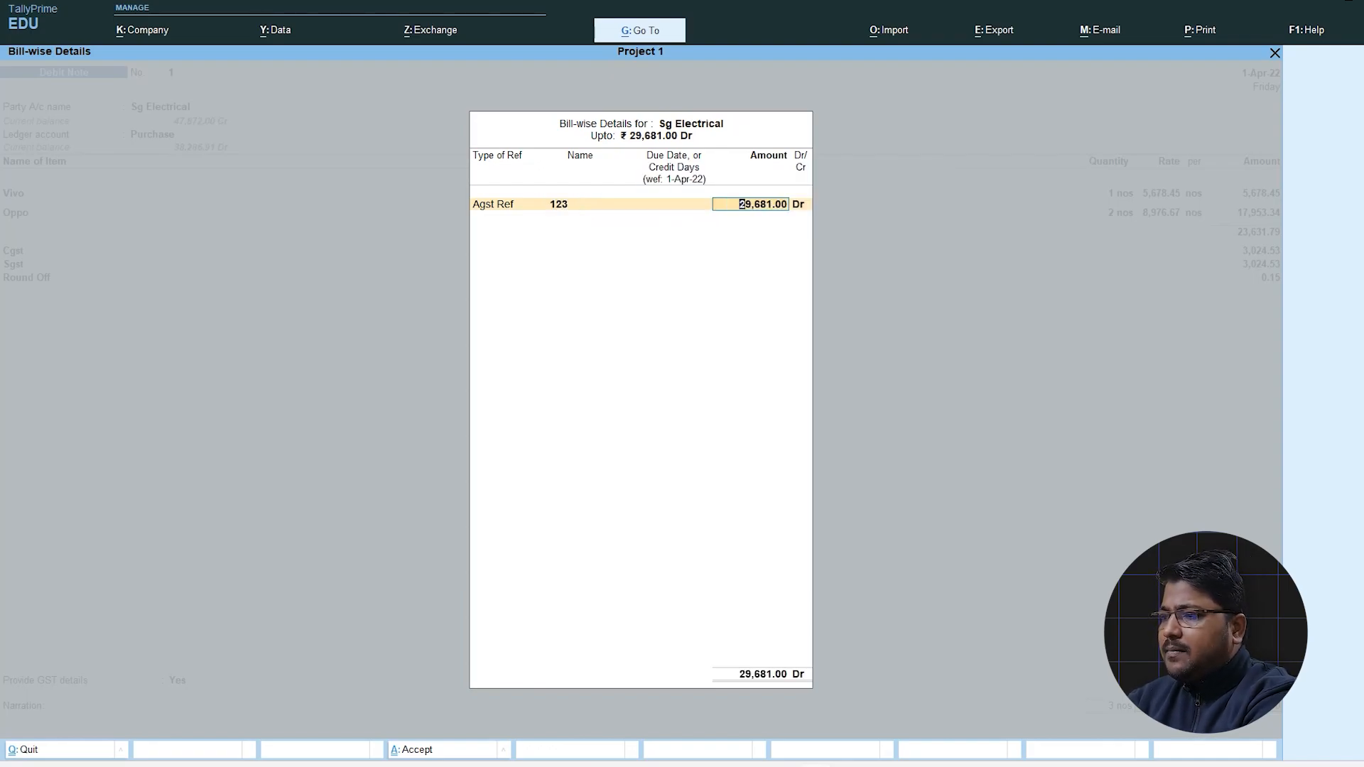
key("Return")
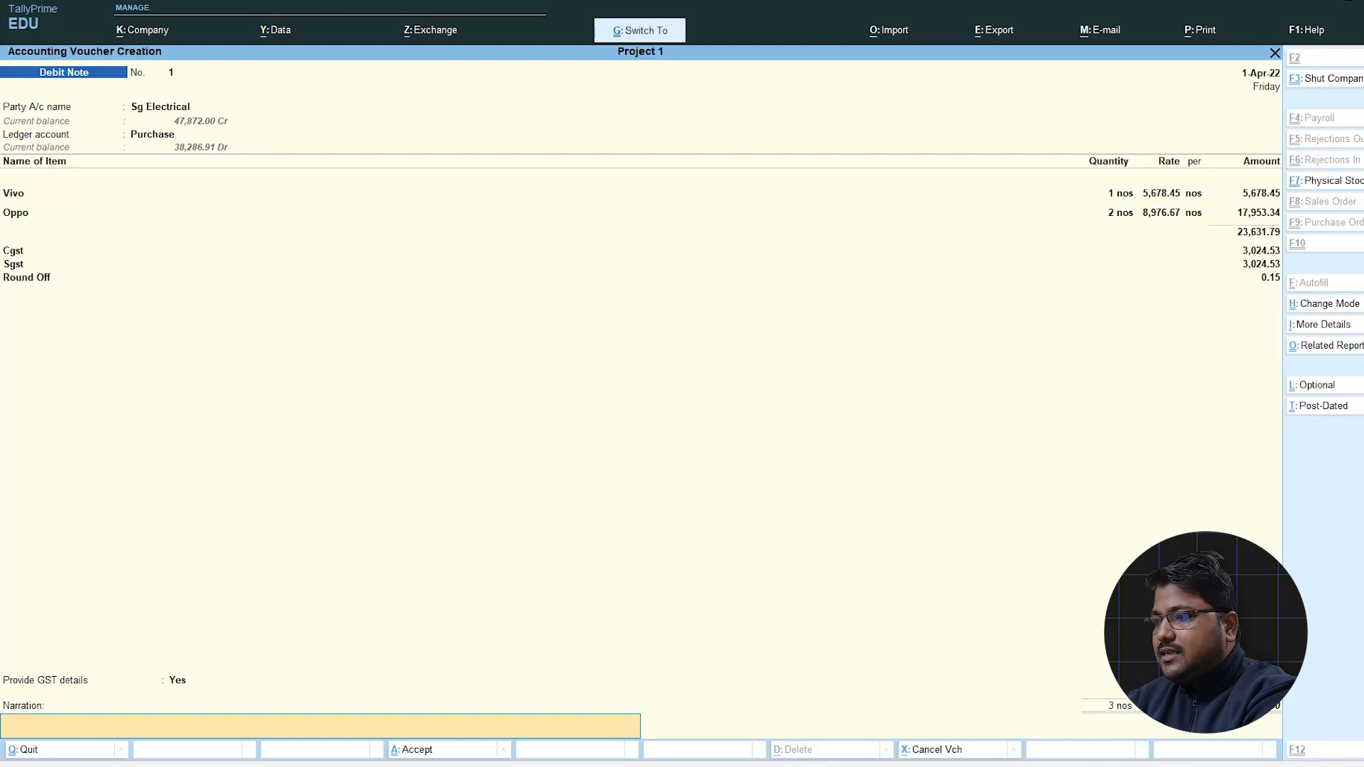
key("ctrl+a")
Leave voucher entry and show the Day Book in detail with the ledger breakdown of each voucher
key("Escape")
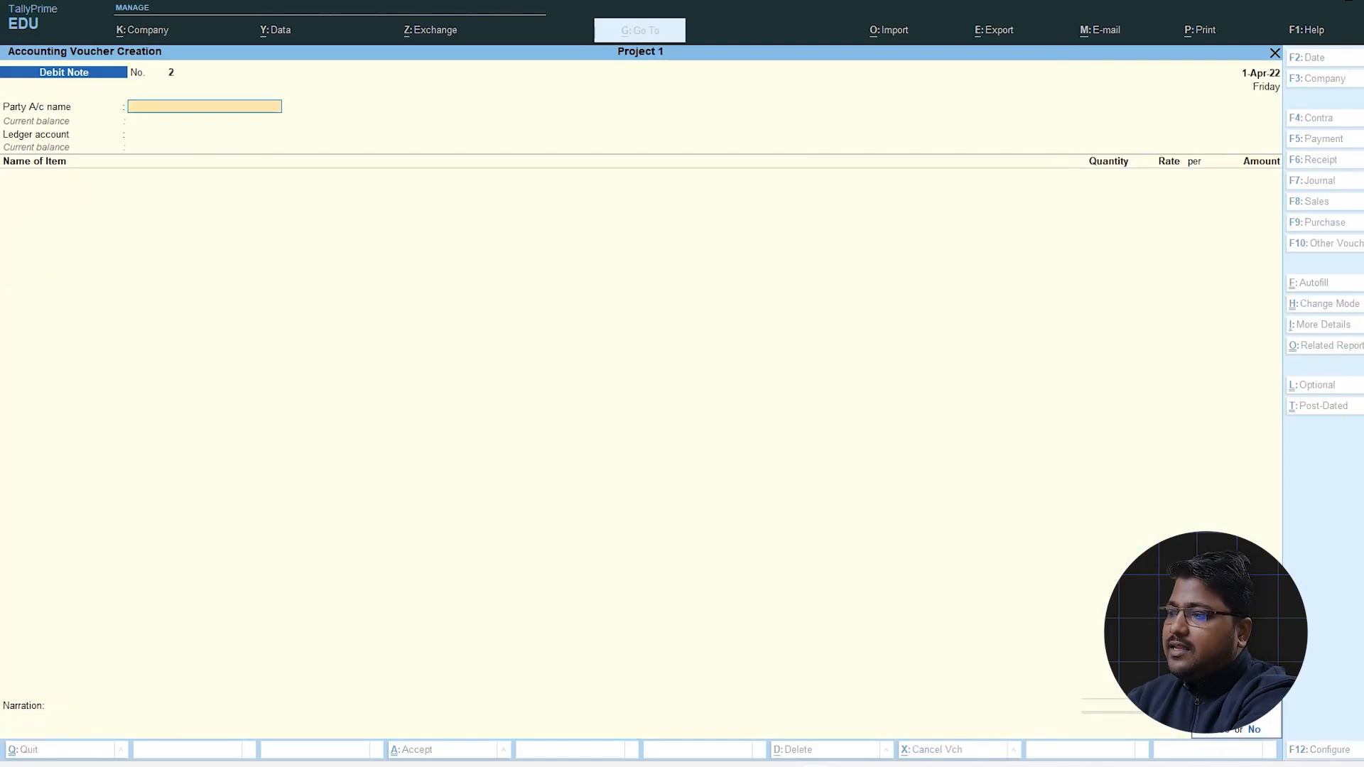
key("Down")
key("Return")
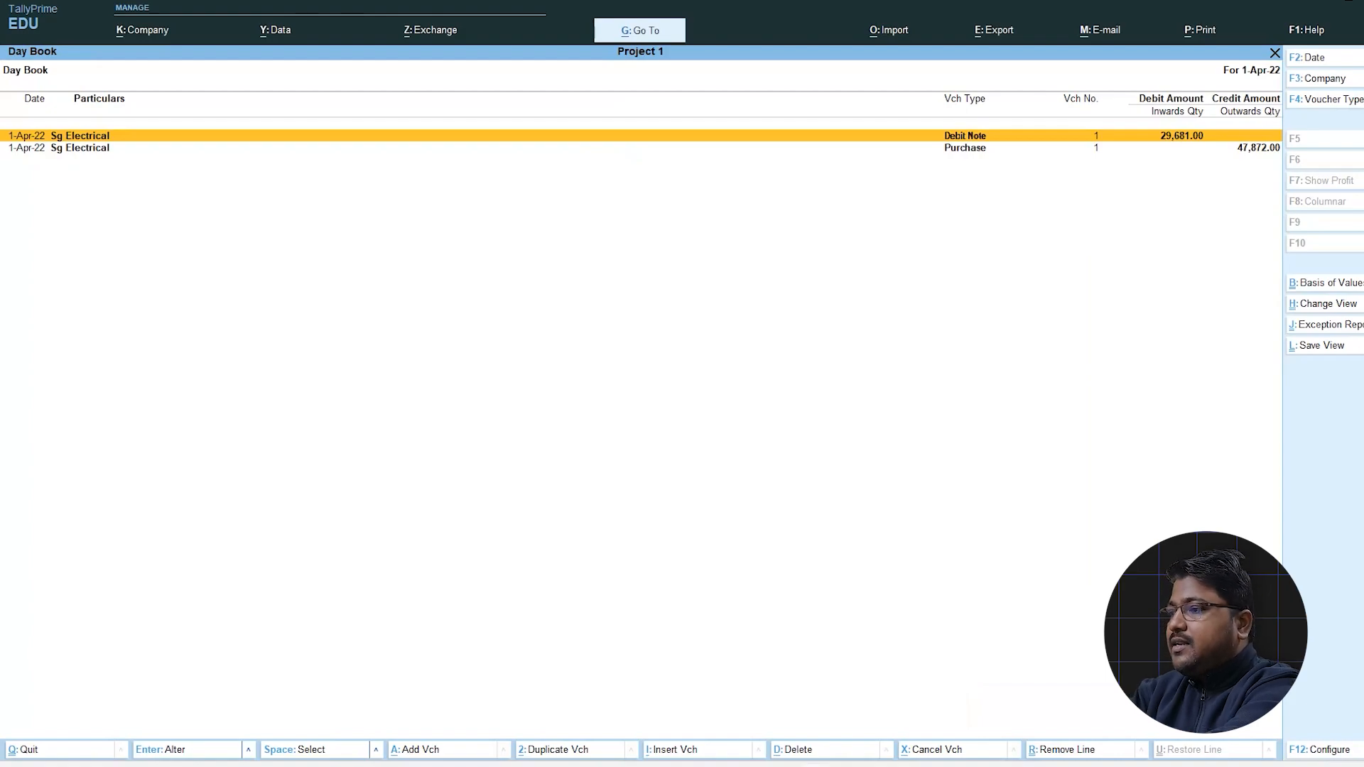
key("alt+F5")
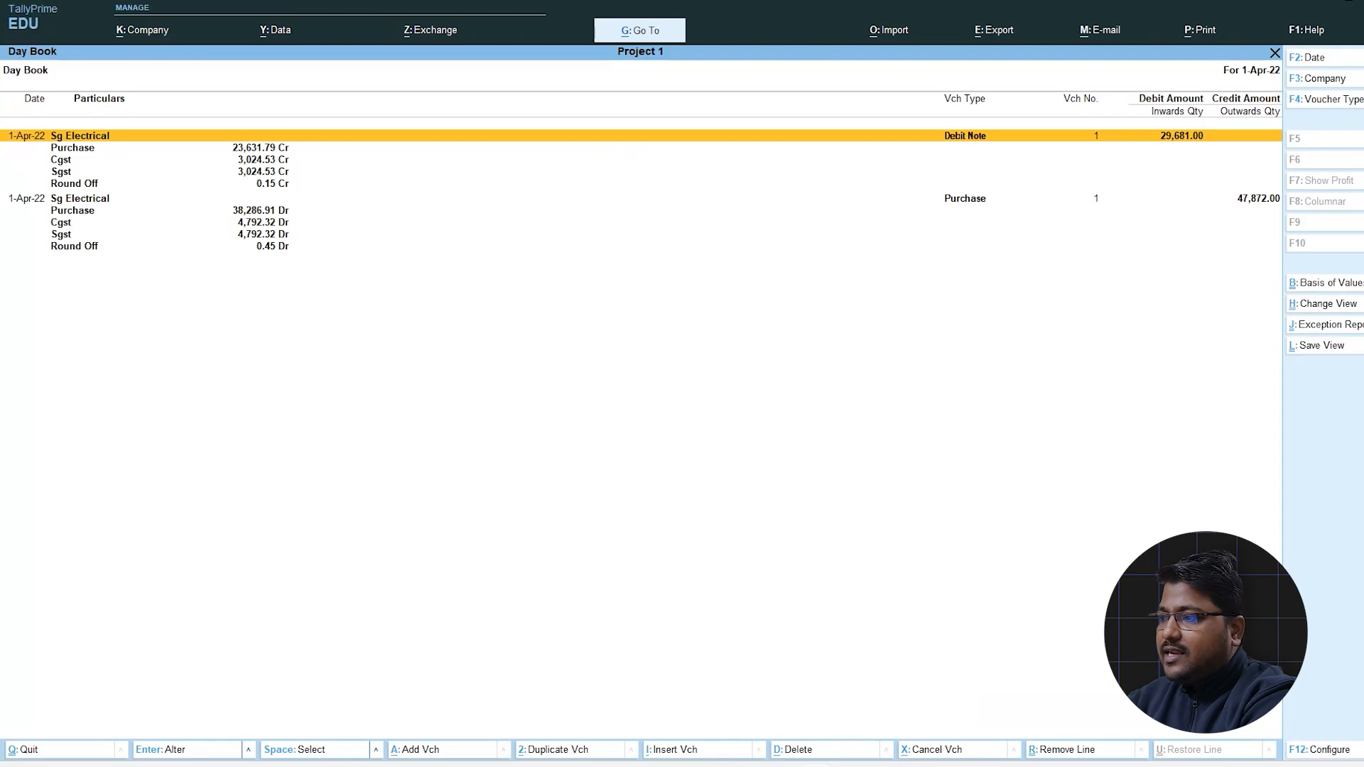
Open Sg Electrical's debit note from the Day Book and preview its printout
key("Return")
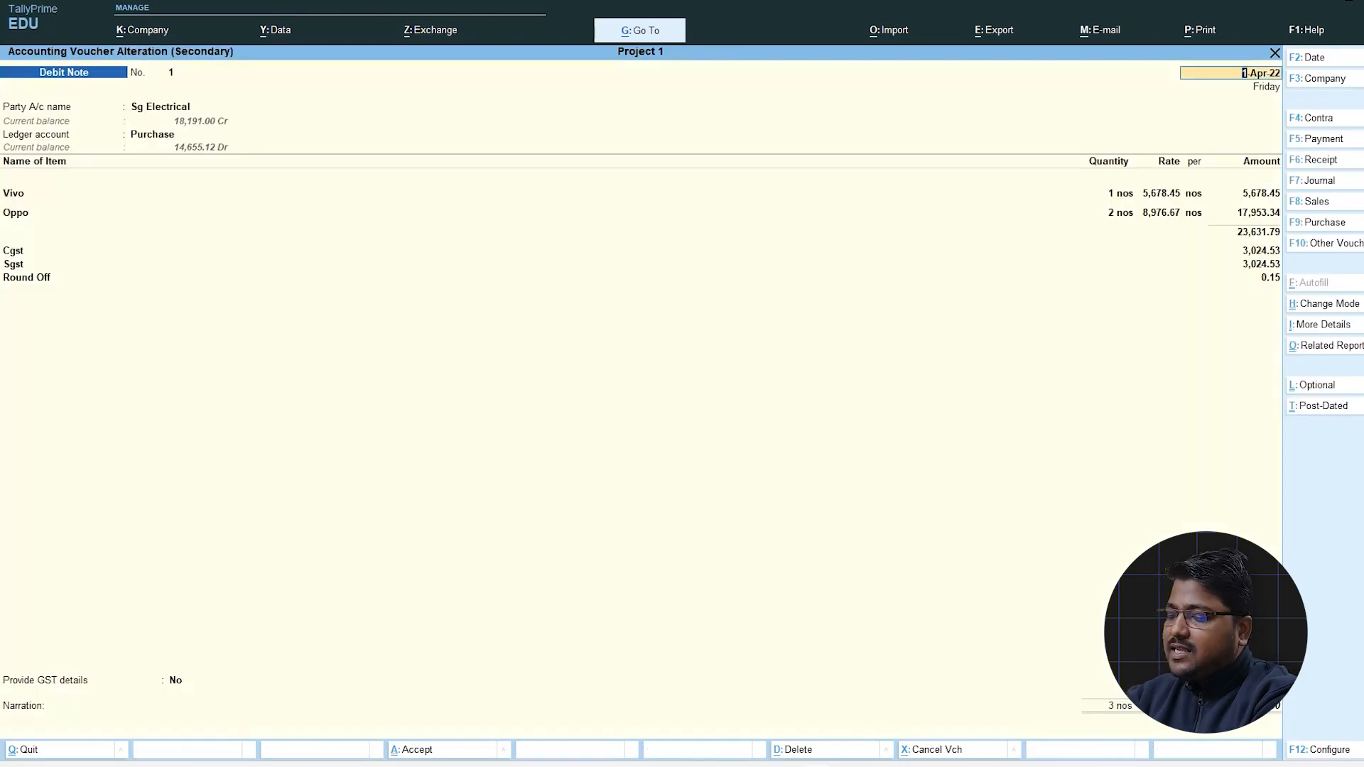
key("alt+p")
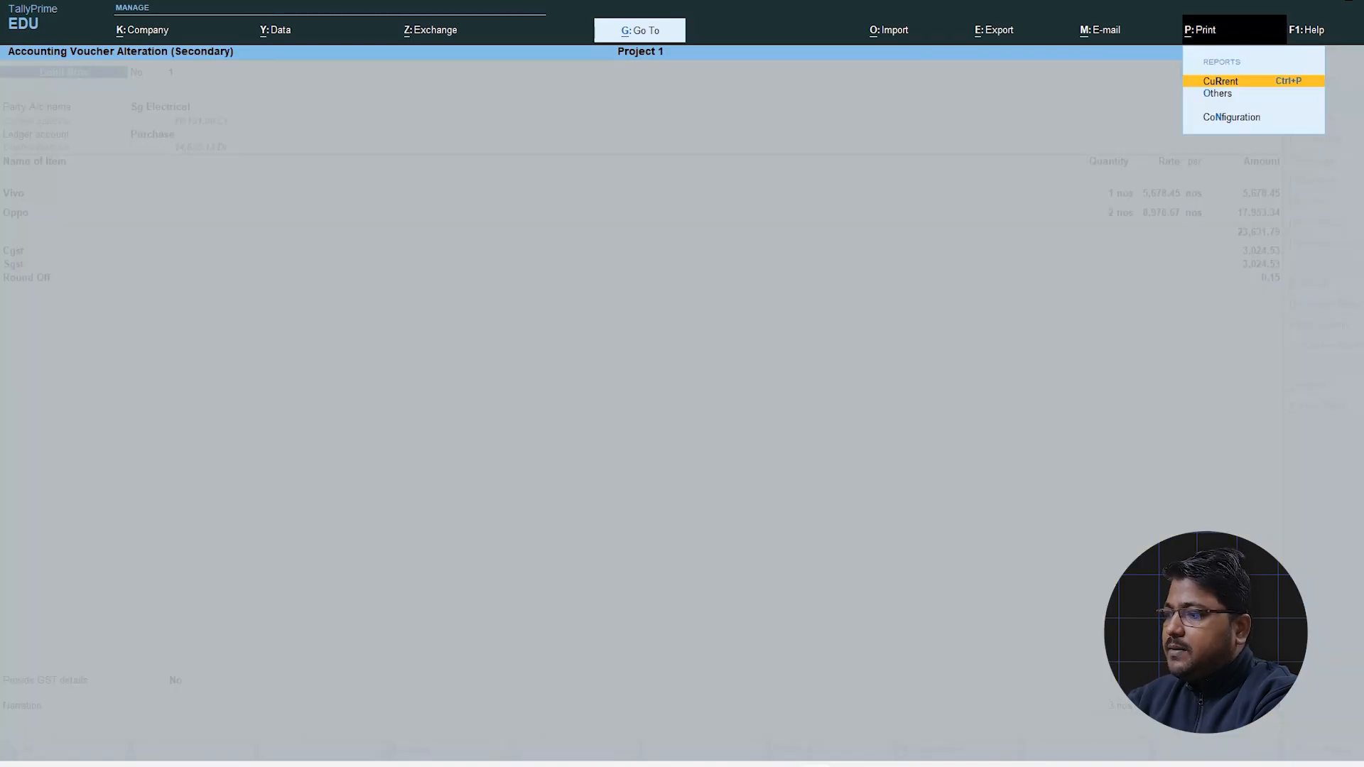
key("Return")
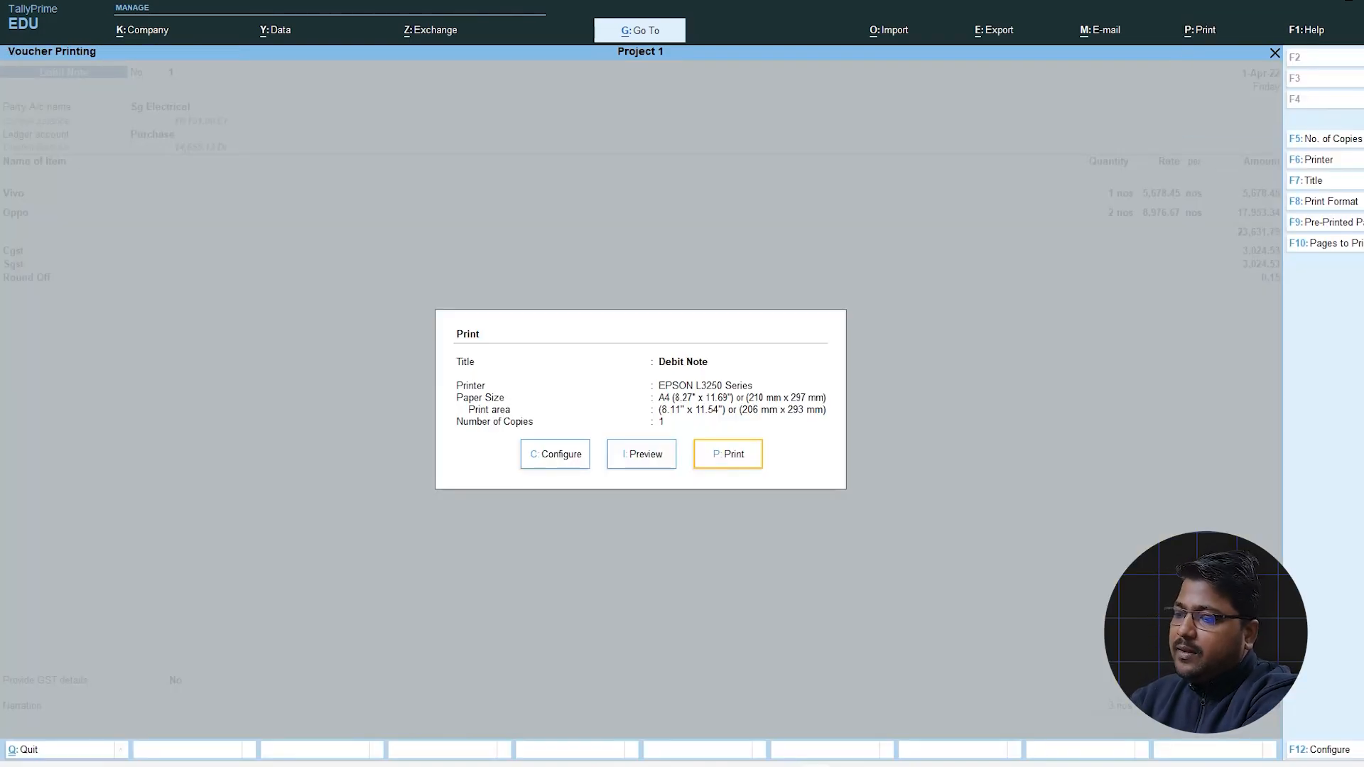
key("i")
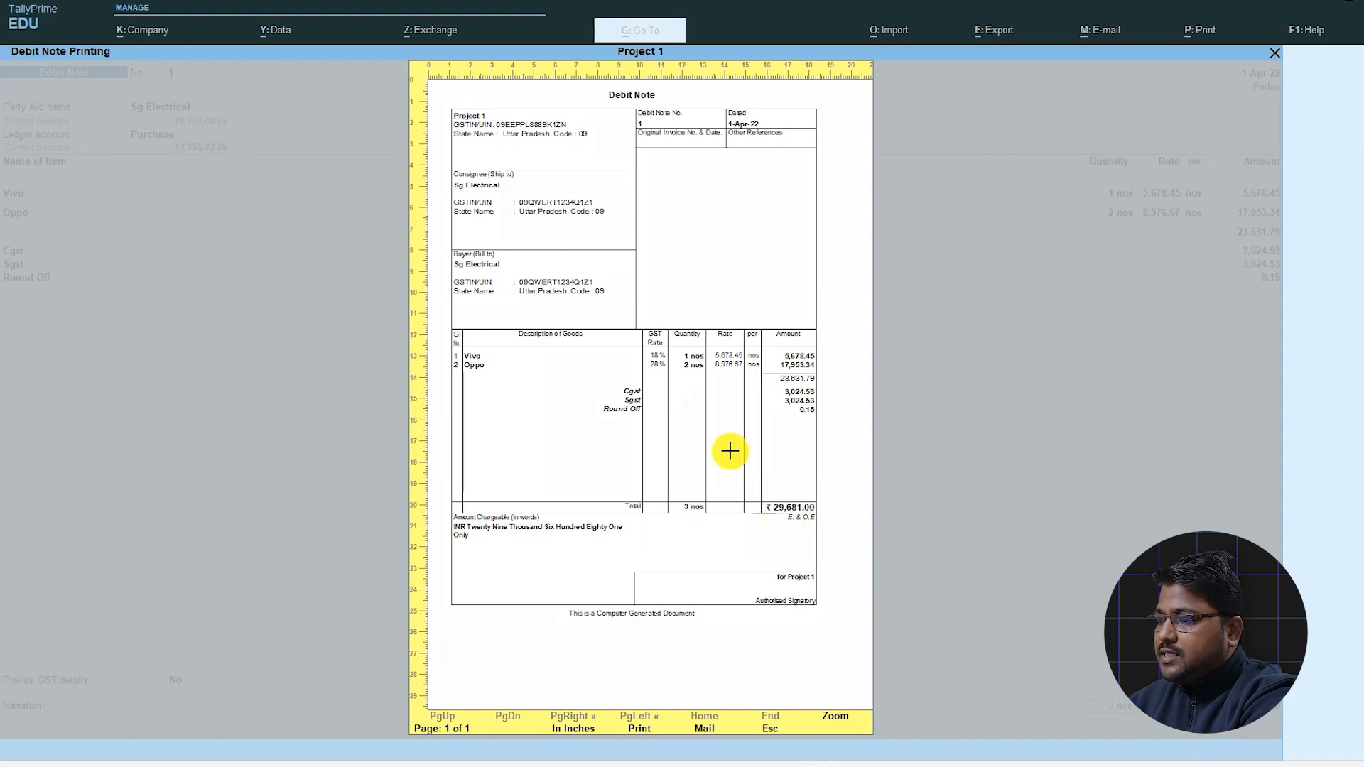
mouse_move(603, 367)
left_mouse_down()
mouse_move(788, 454)
mouse_move(837, 458)
left_mouse_up()
left_click(981, 737)
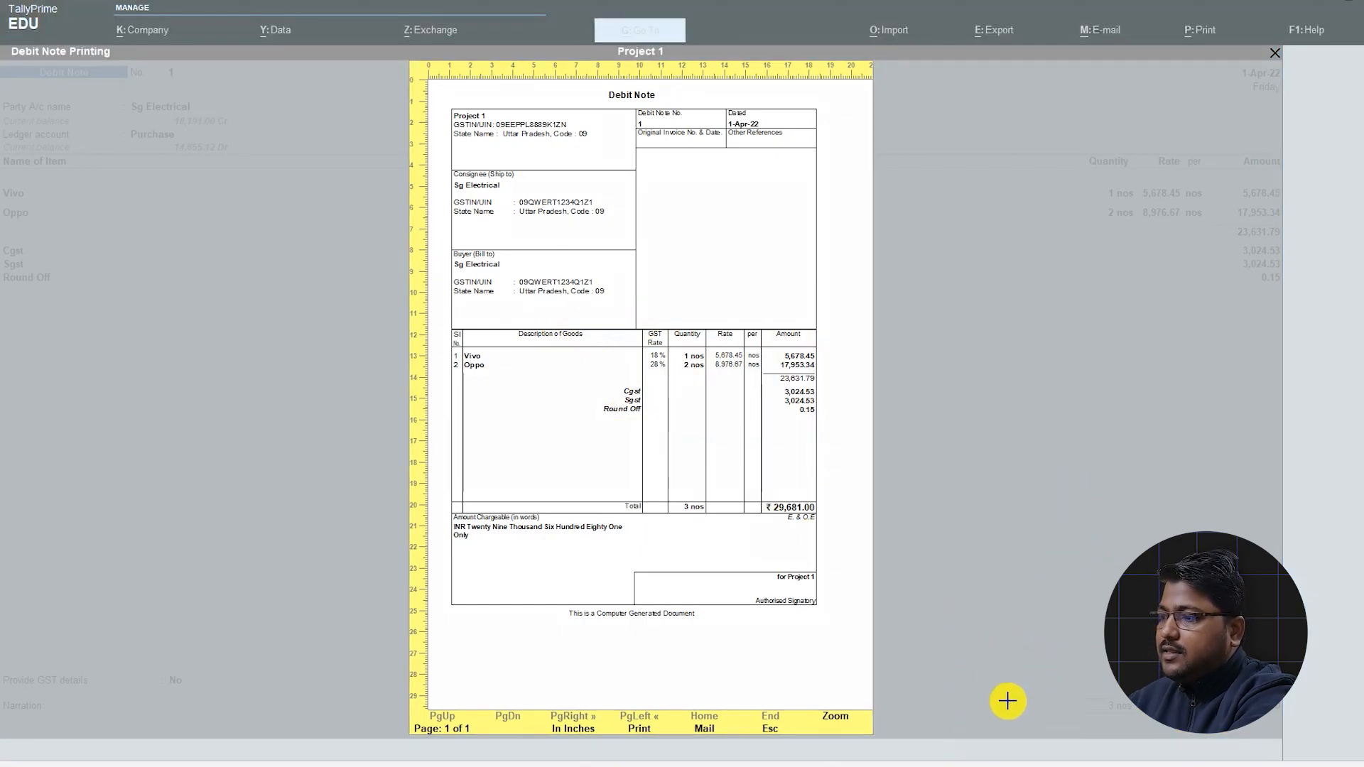
key("Escape")
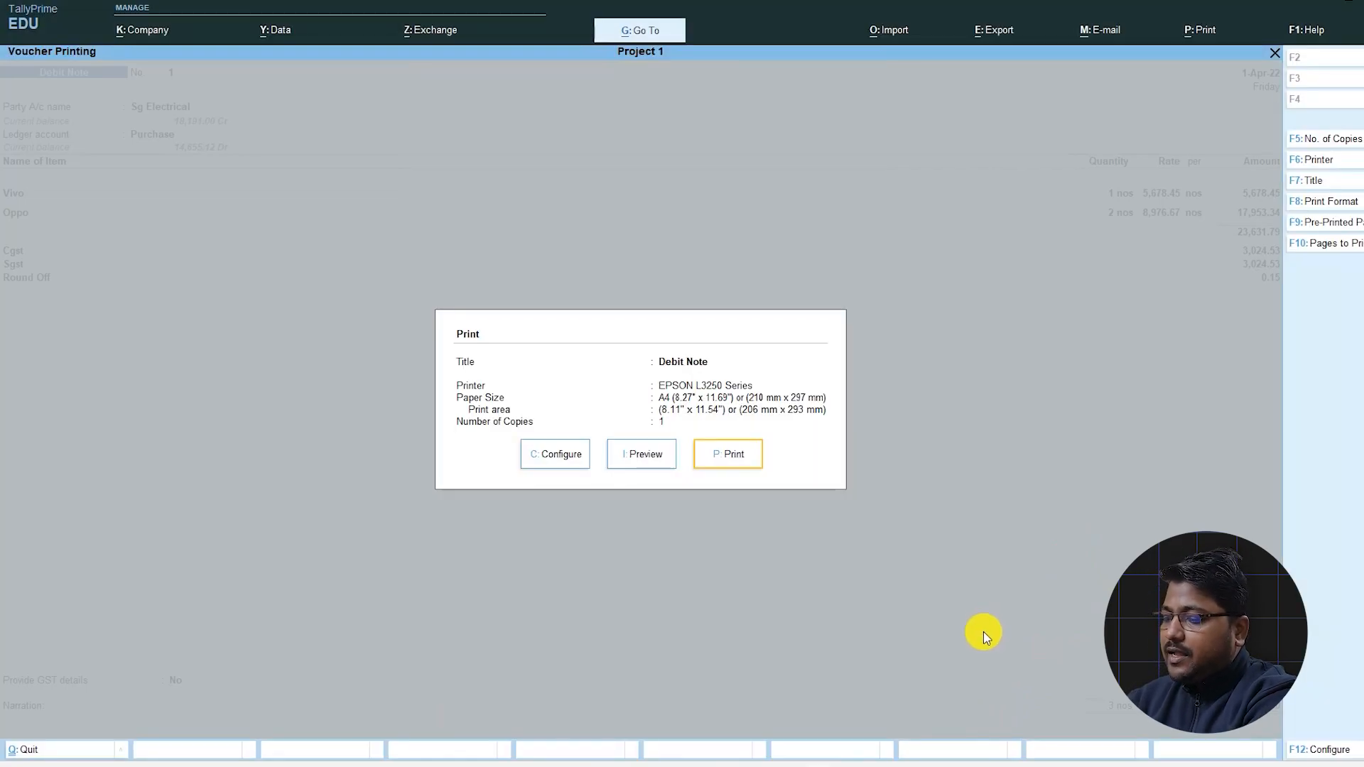
key("p")
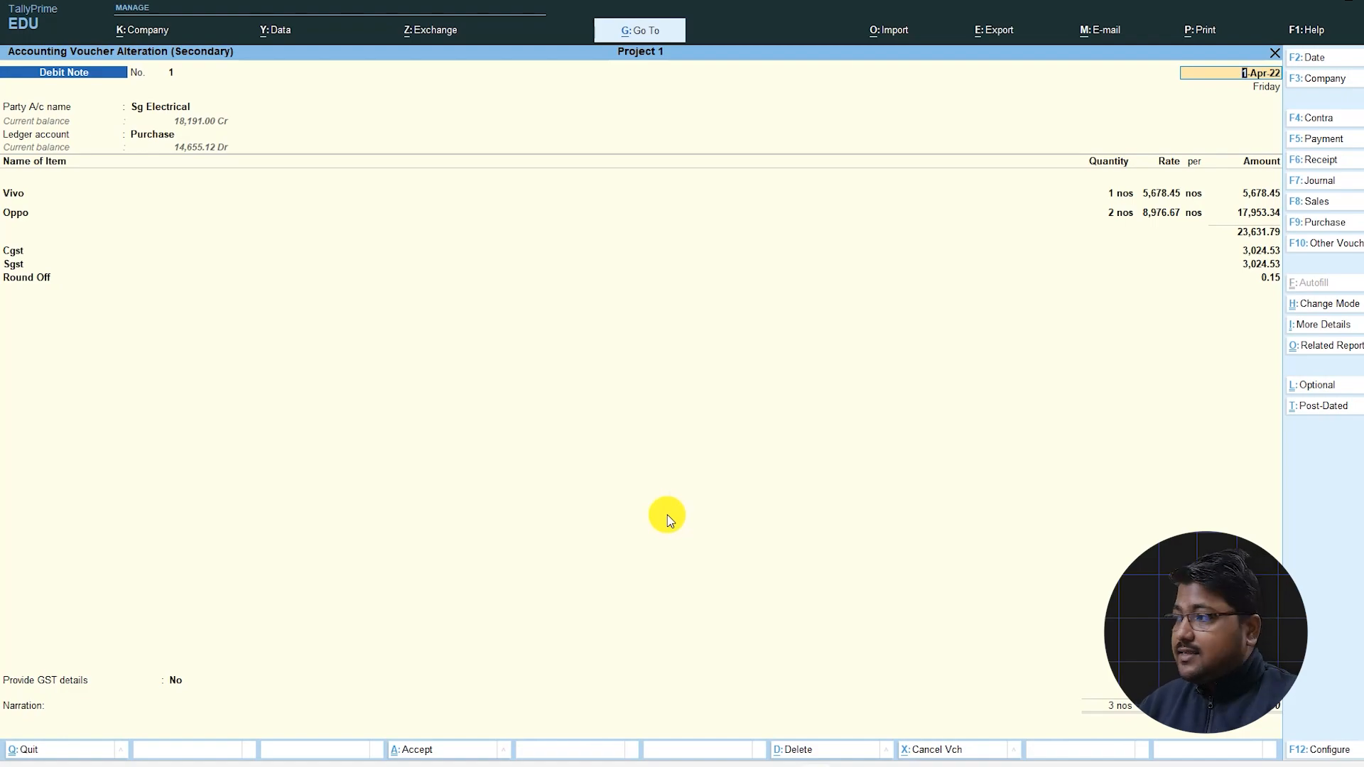
Set the print configuration's printer to Microsoft Print to PDF with digital signature Not Applicable and Portrait orientation
key("alt+p")
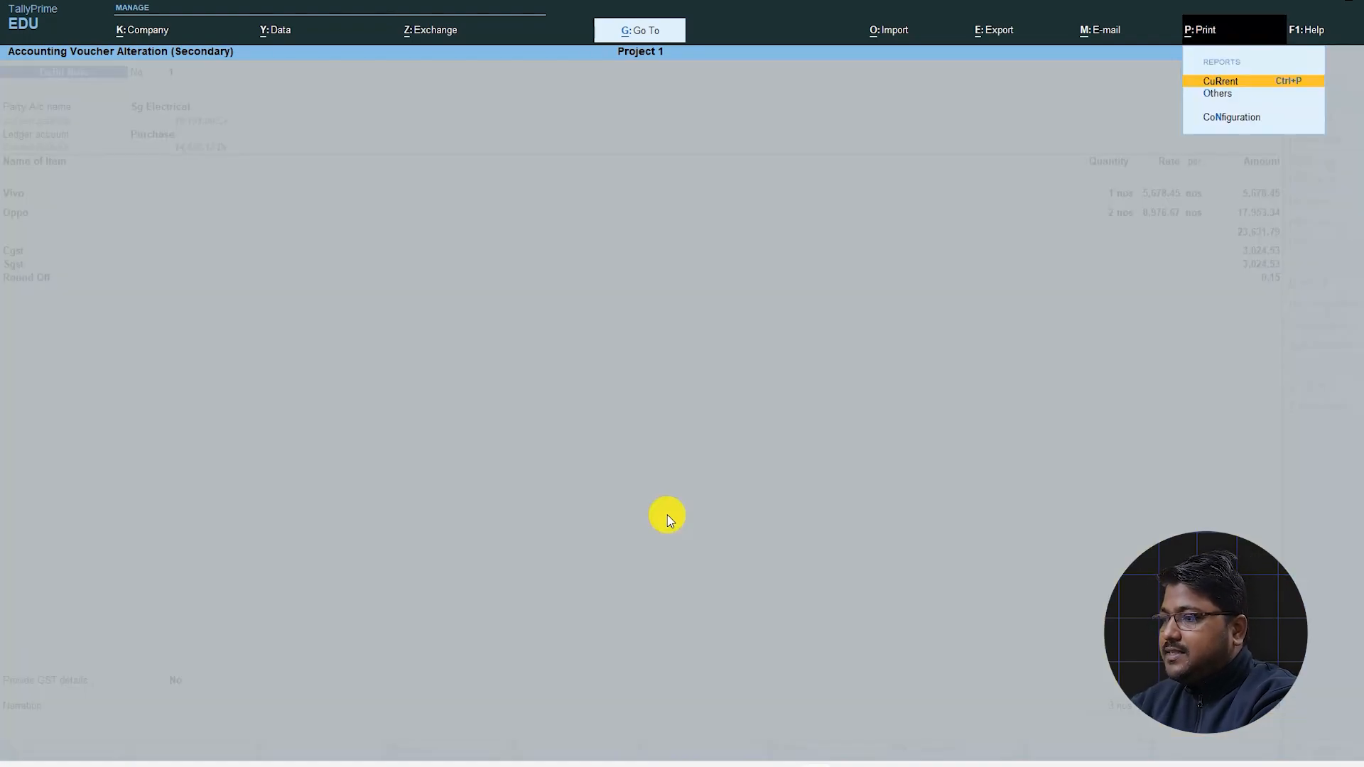
key("Down")
key("Down")
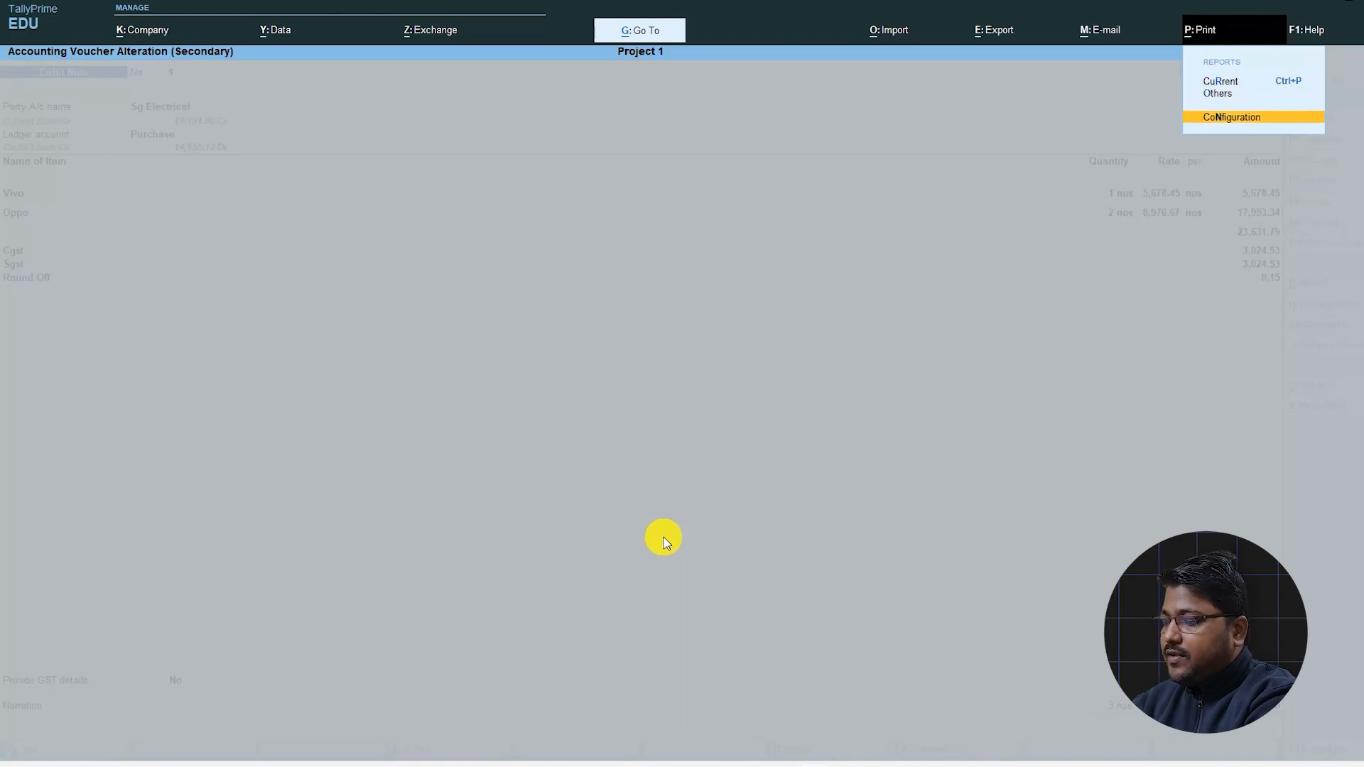
key("Return")
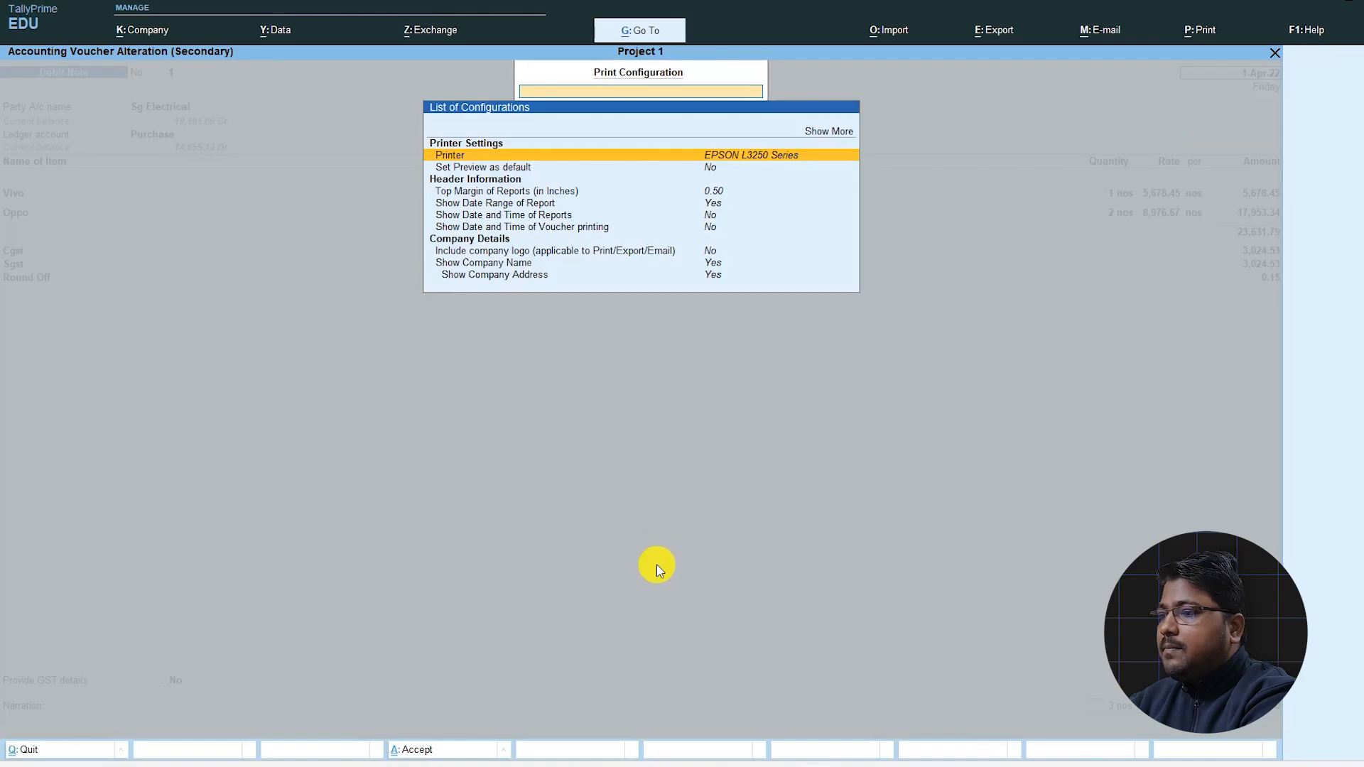
key("Return")
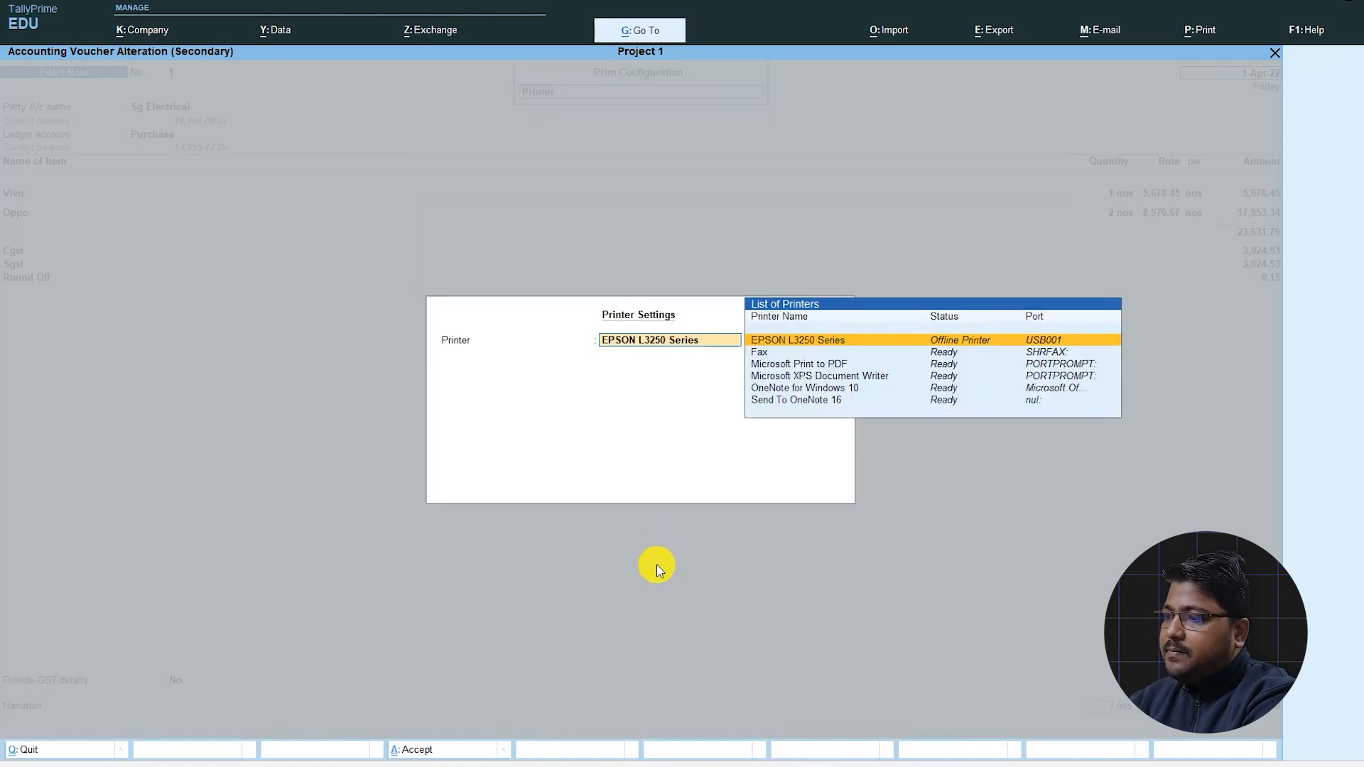
key("Down")
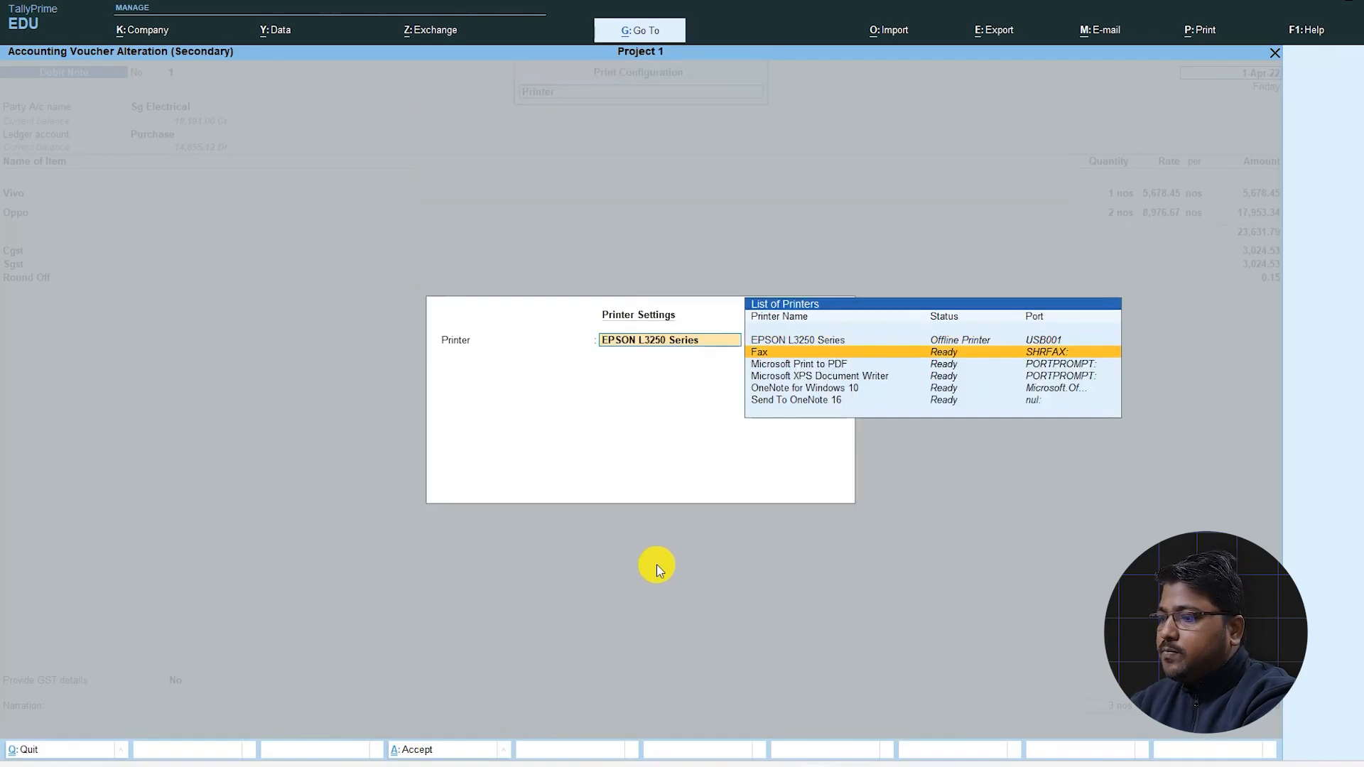
key("Down")
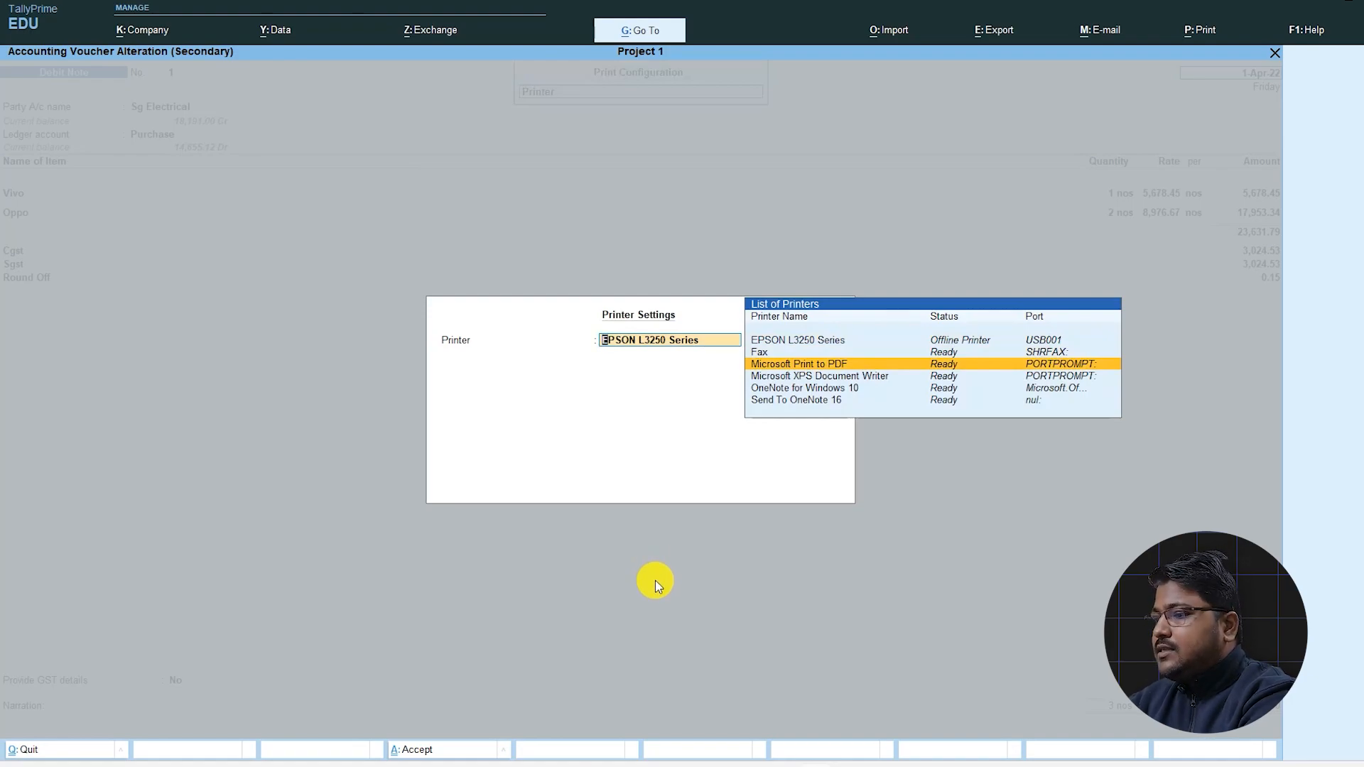
key("Return")
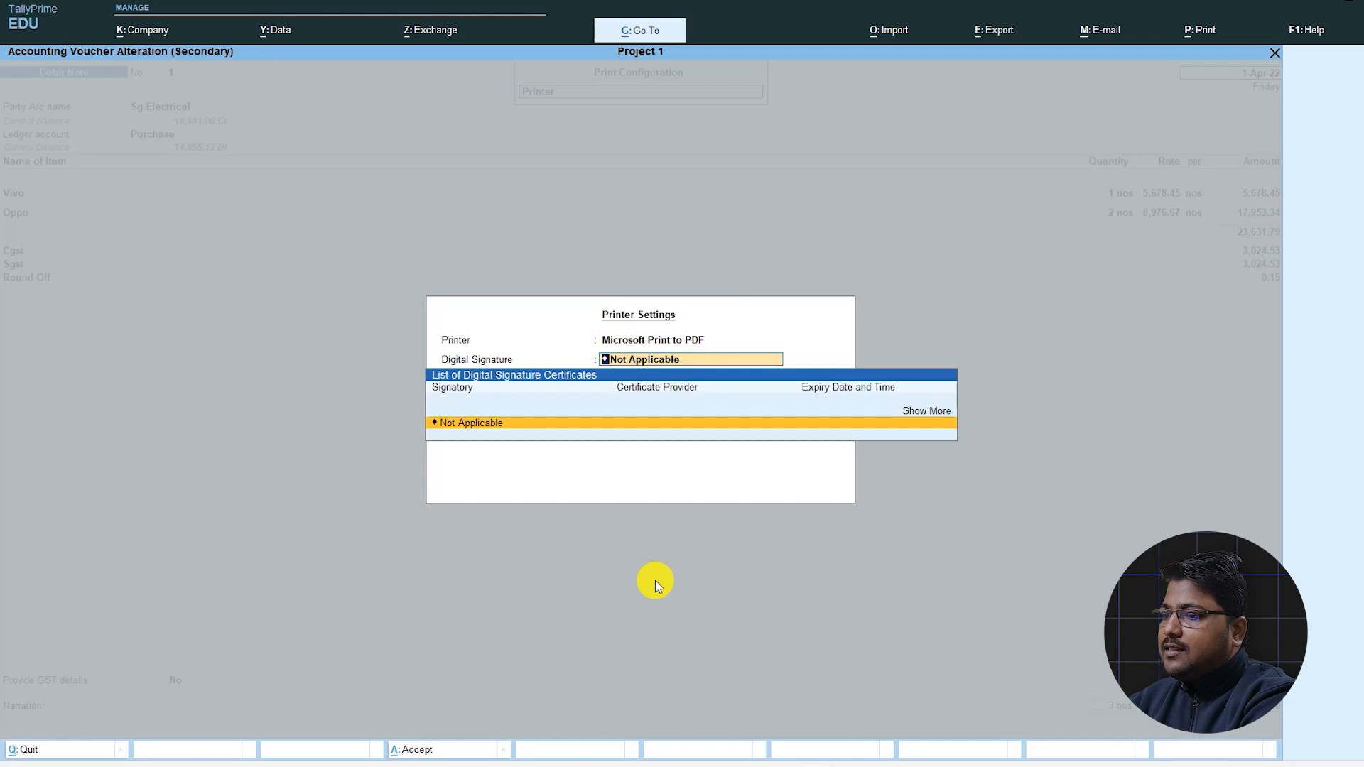
key("Return")
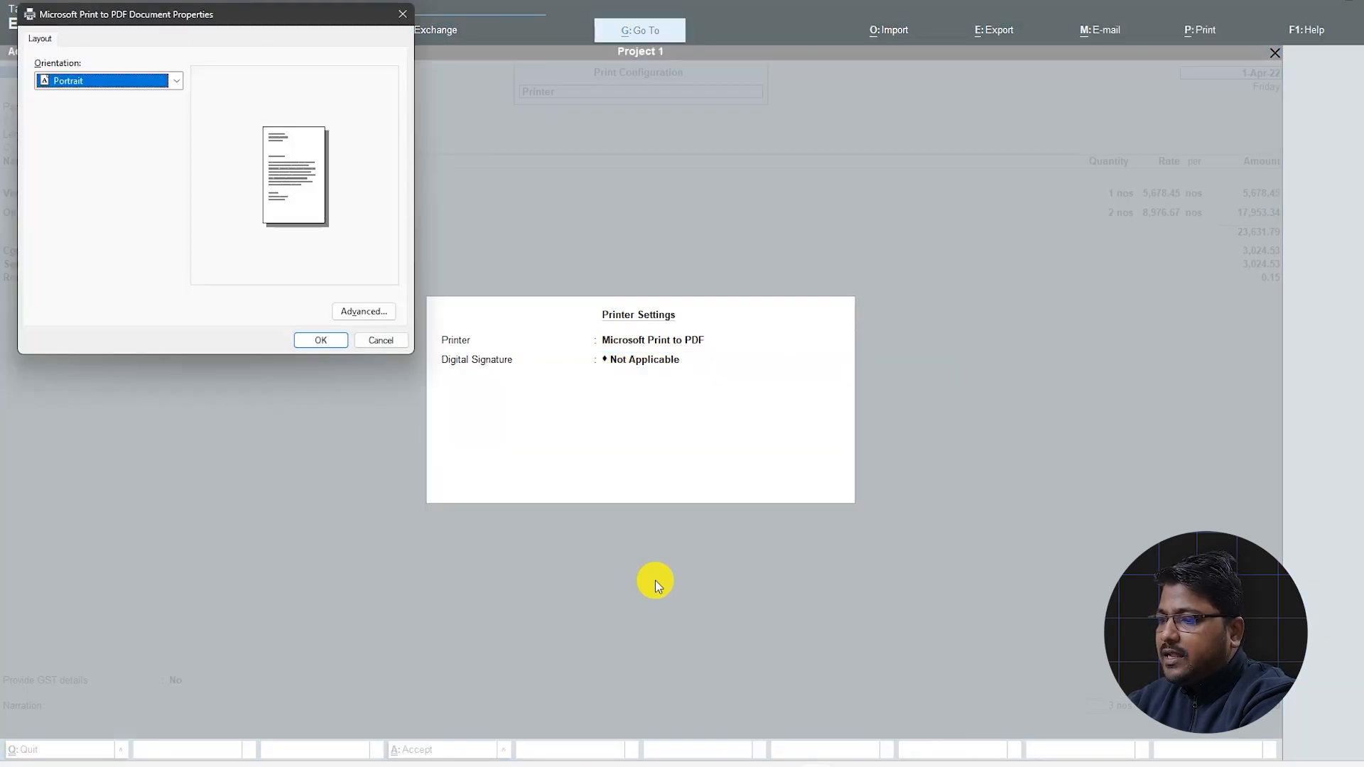
left_click(322, 339)
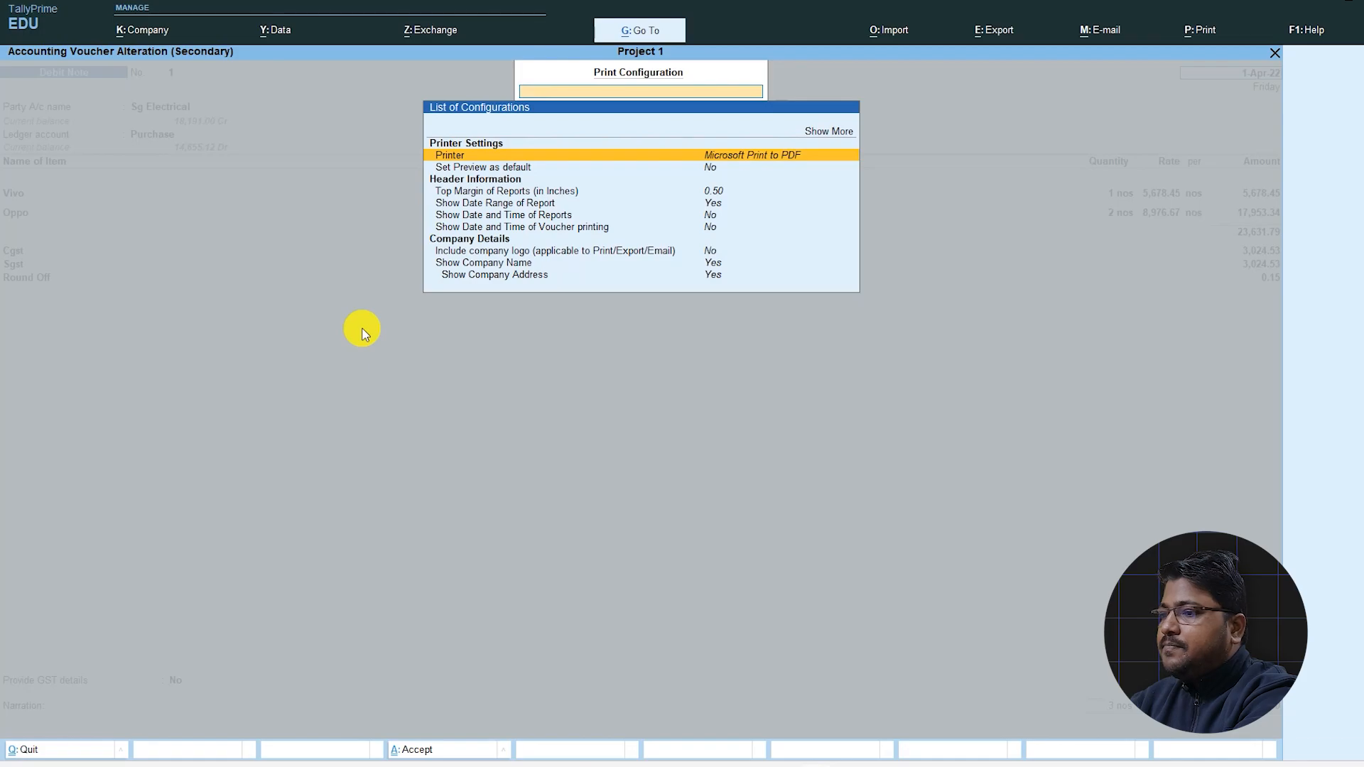
key("Escape")
Print the current debit note to a PDF file named invoice on the Desktop
key("alt+p")
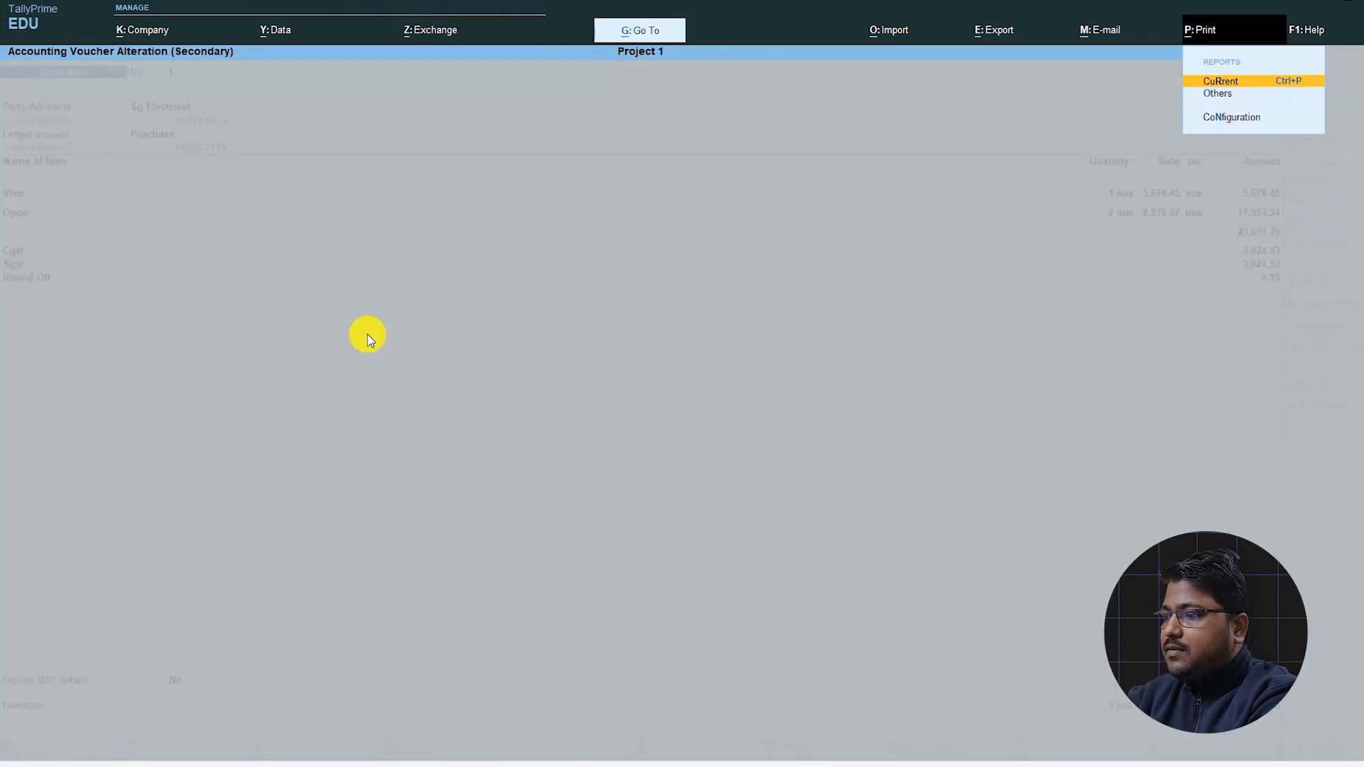
key("Return")
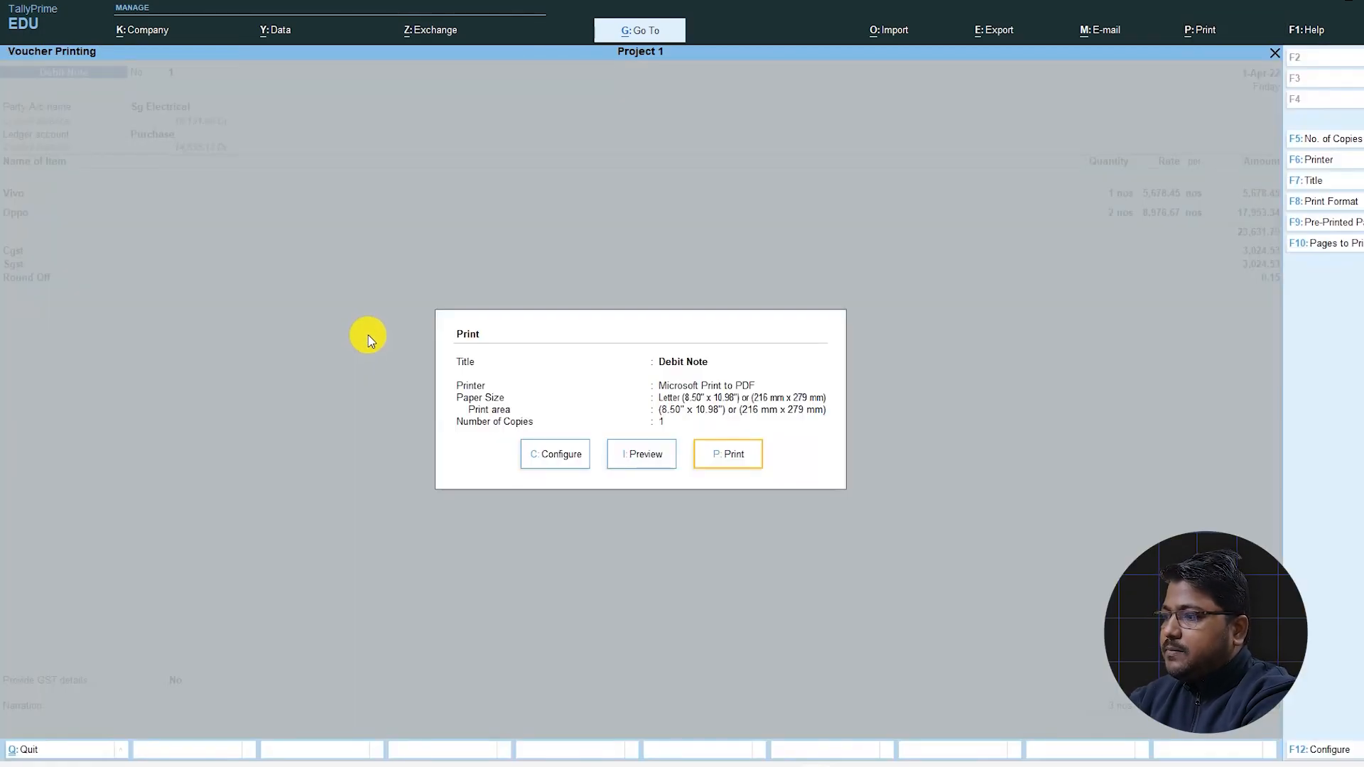
key("Return")
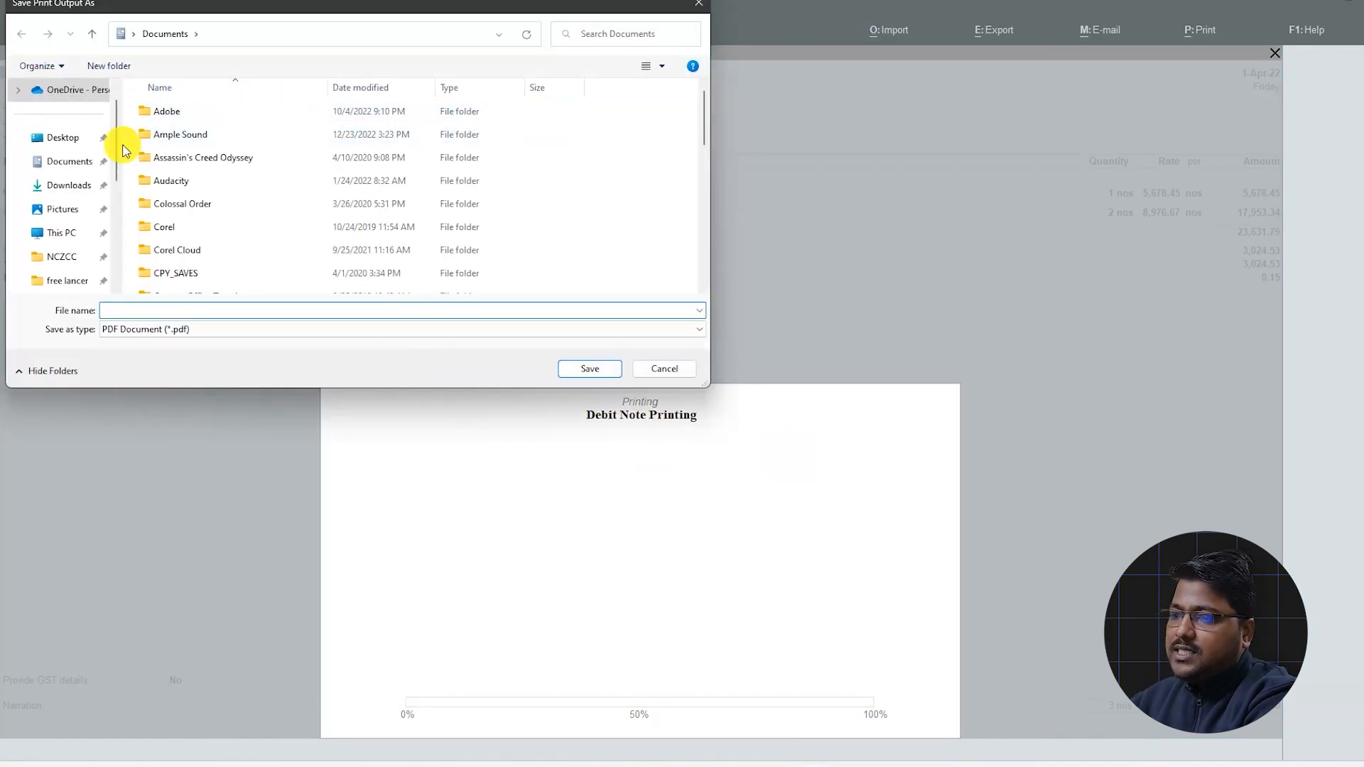
left_click(72, 143)
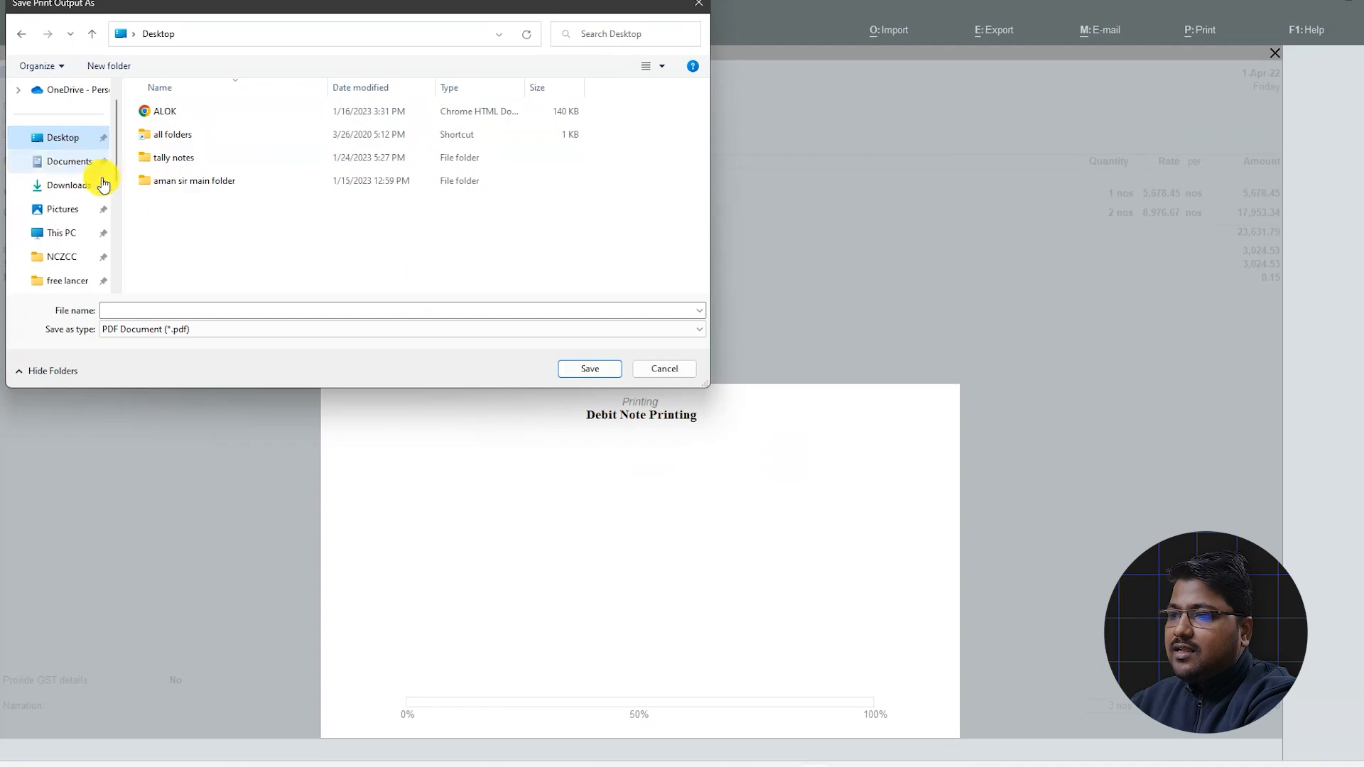
left_click(167, 310)
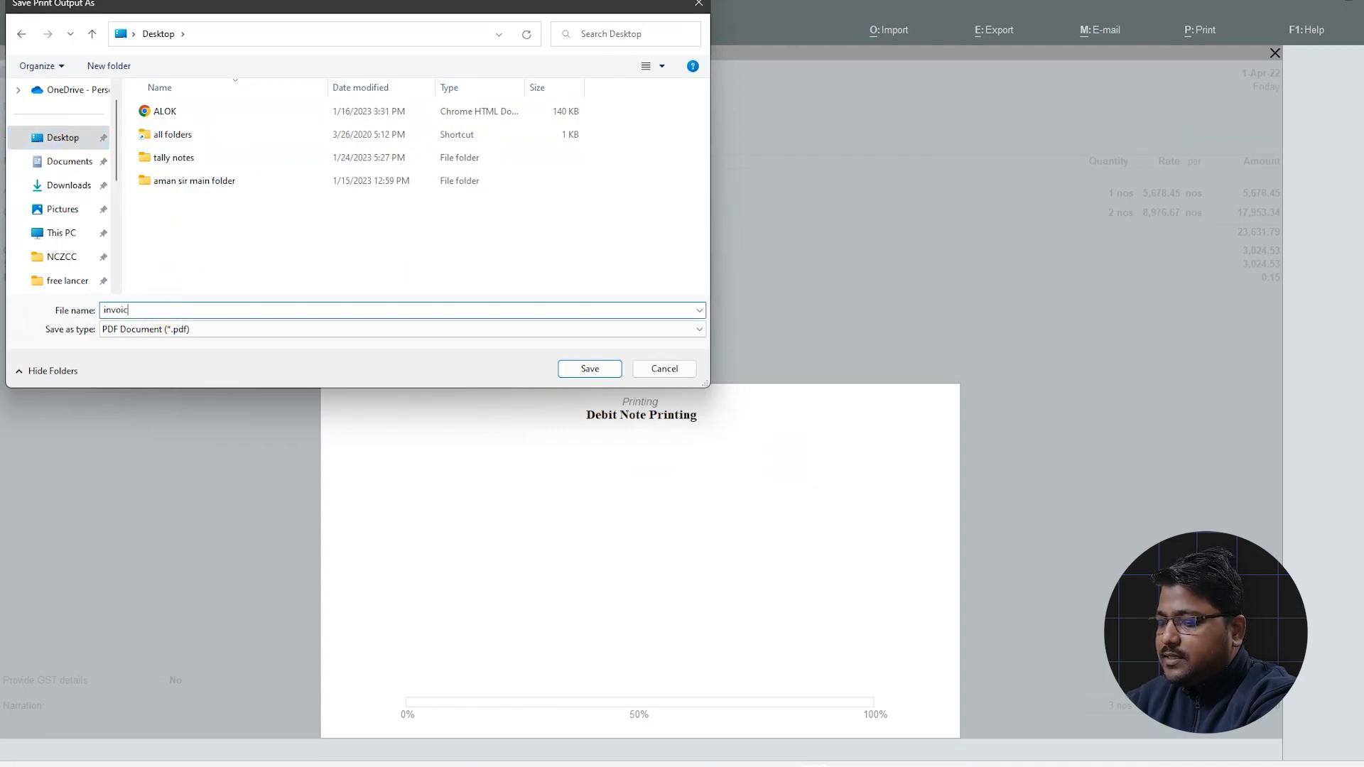
left_click(599, 365)
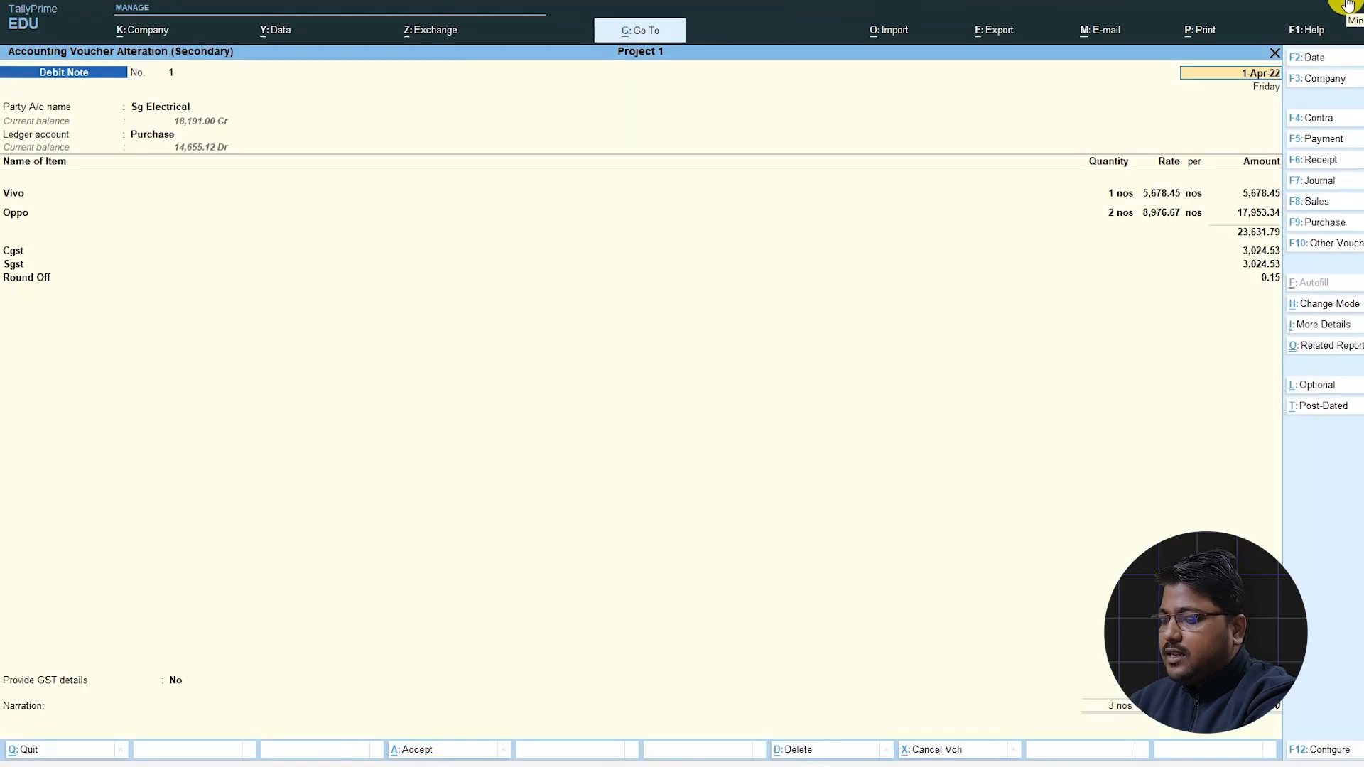
Open the invoice PDF from the desktop in Chrome, check the printed debit note, and return to TallyPrime
left_click(1348, 6)
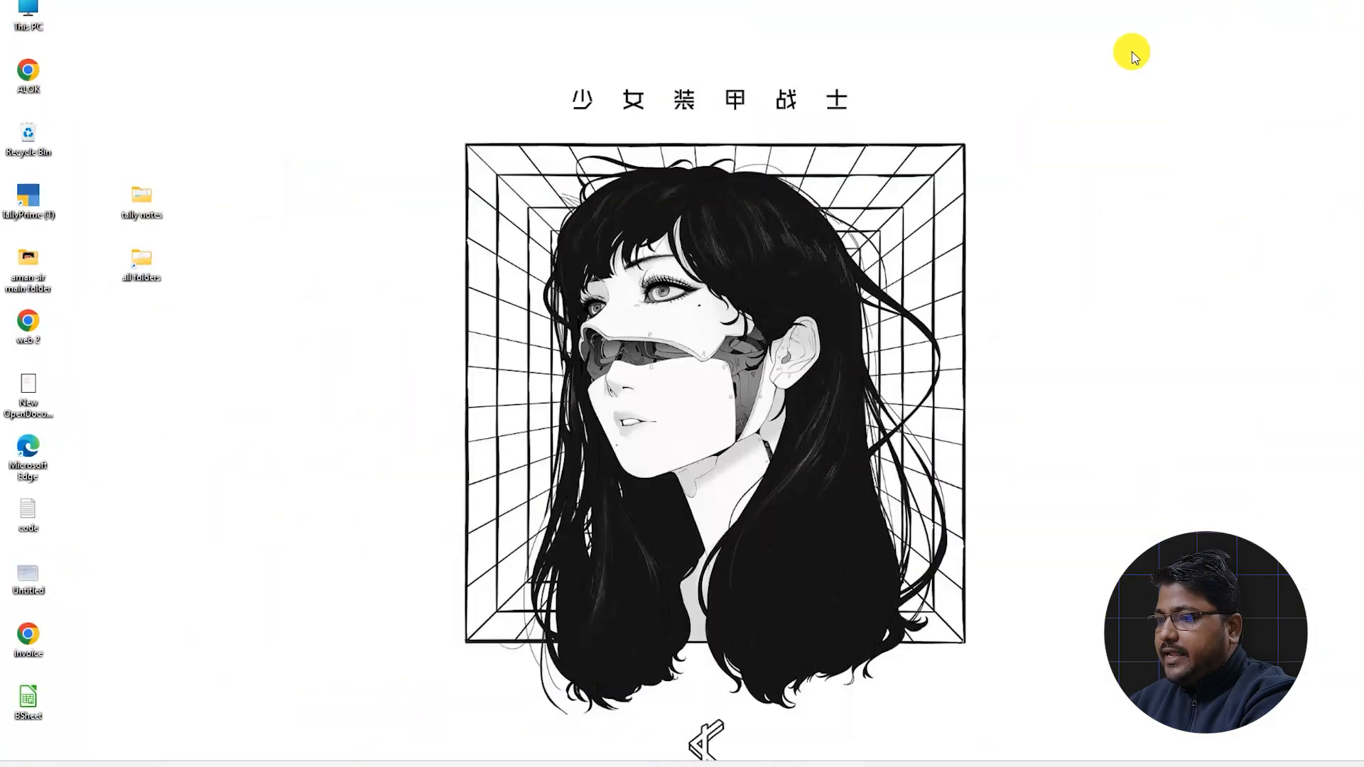
double_click(28, 633)
scroll(646, 280, "down", 2)
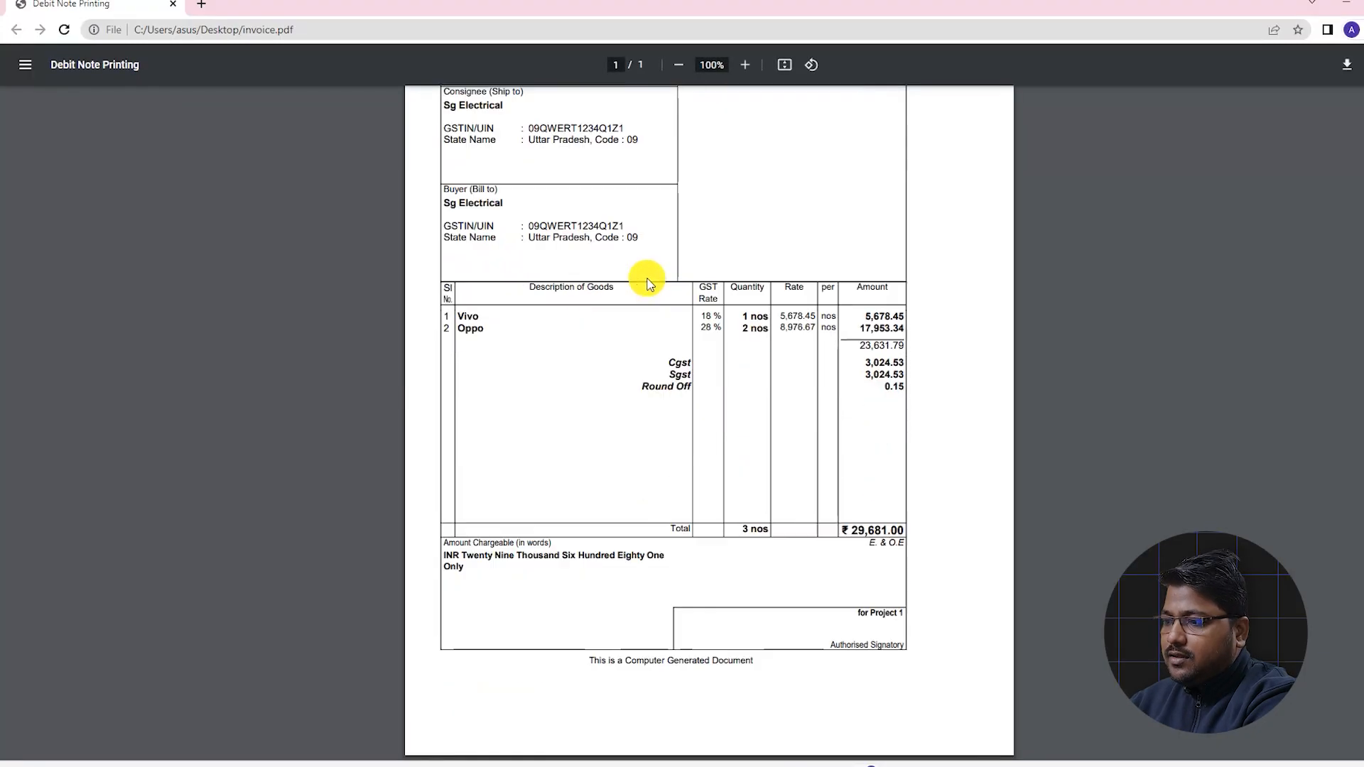
scroll(649, 274, "up", 2)
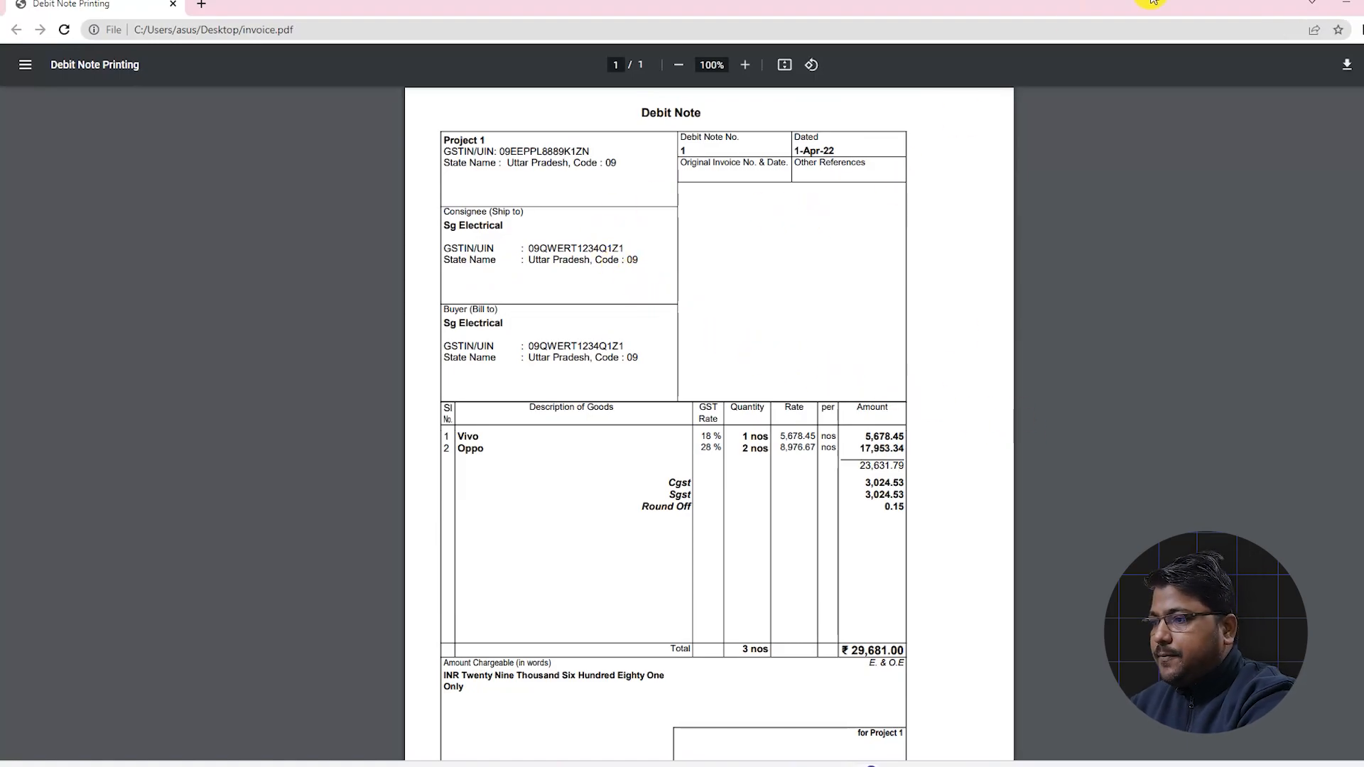
left_click(1347, 4)
left_click(846, 760)
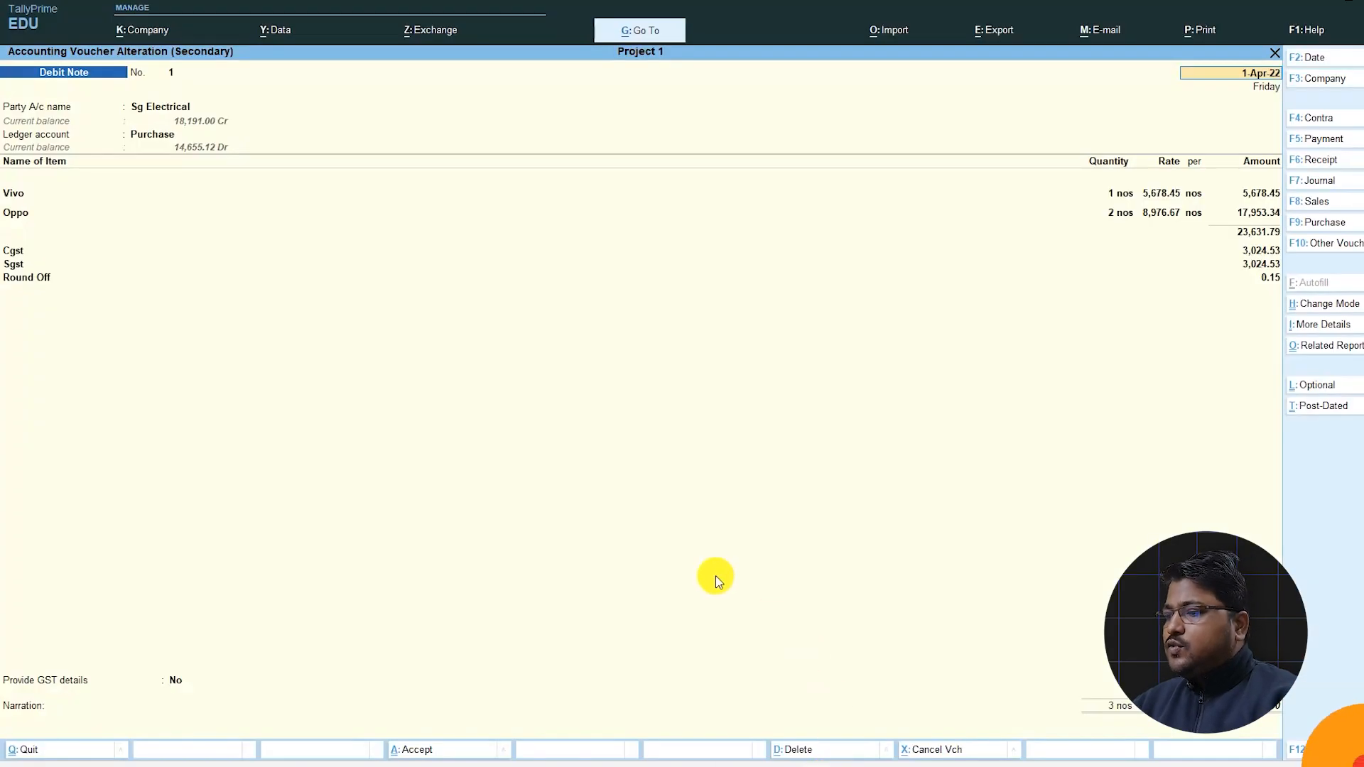